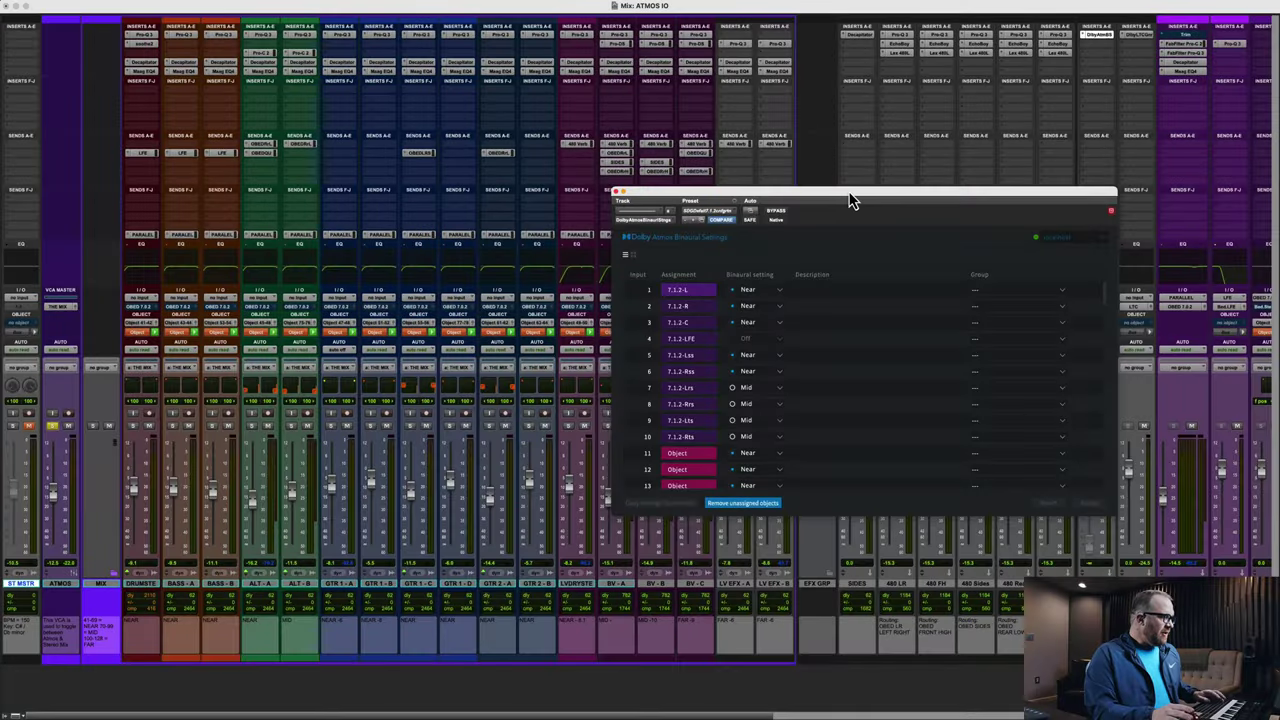
Step: Check the Dolby Atmos Renderer's input configuration and cancel it without changes
key(super+Tab)
key(super+Tab)
key(super+Tab)
key(super+Tab)
key(super+Tab)
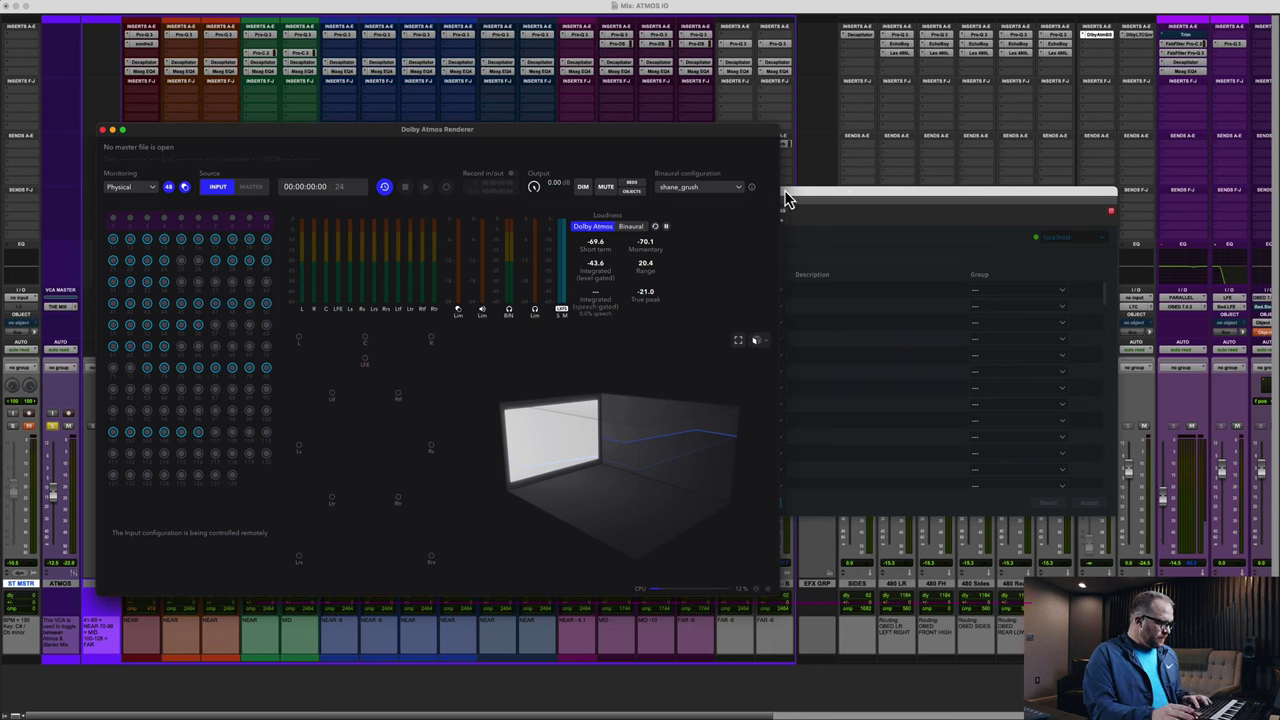
key(super+i)
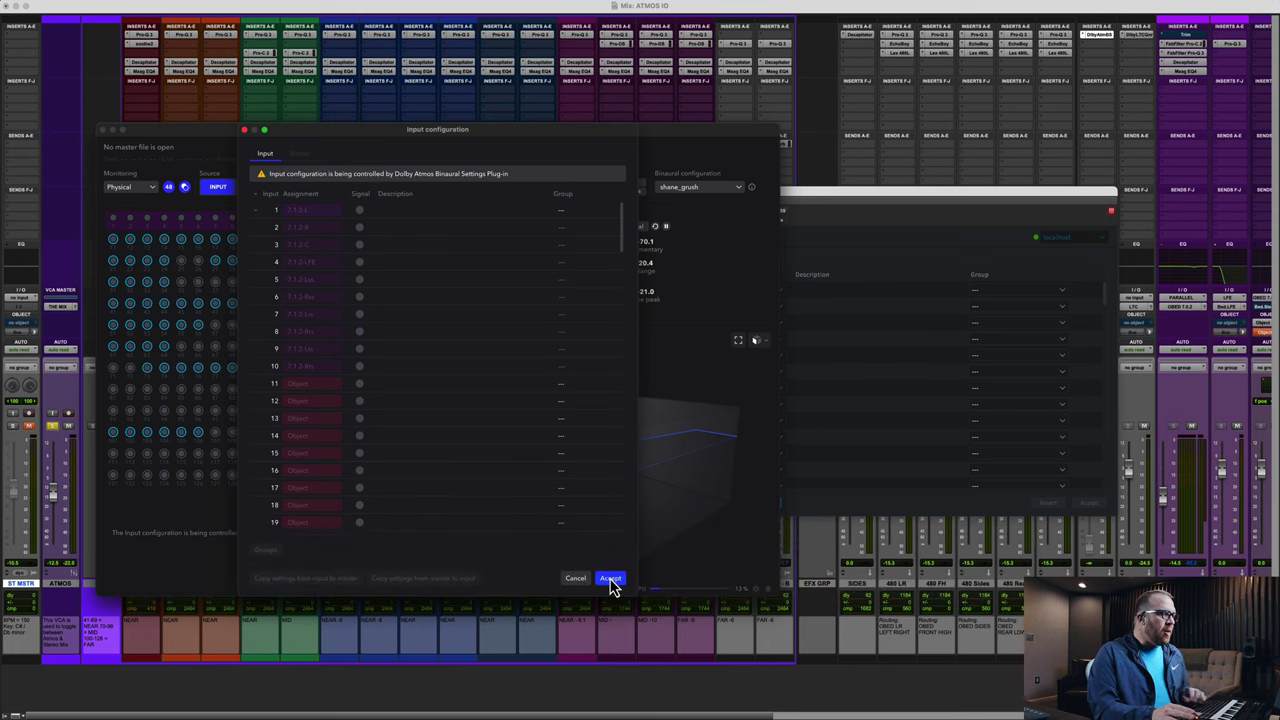
click(576, 579)
Step: Remove the Binaural Settings plug-in from the track's insert in Pro Tools
click(893, 200)
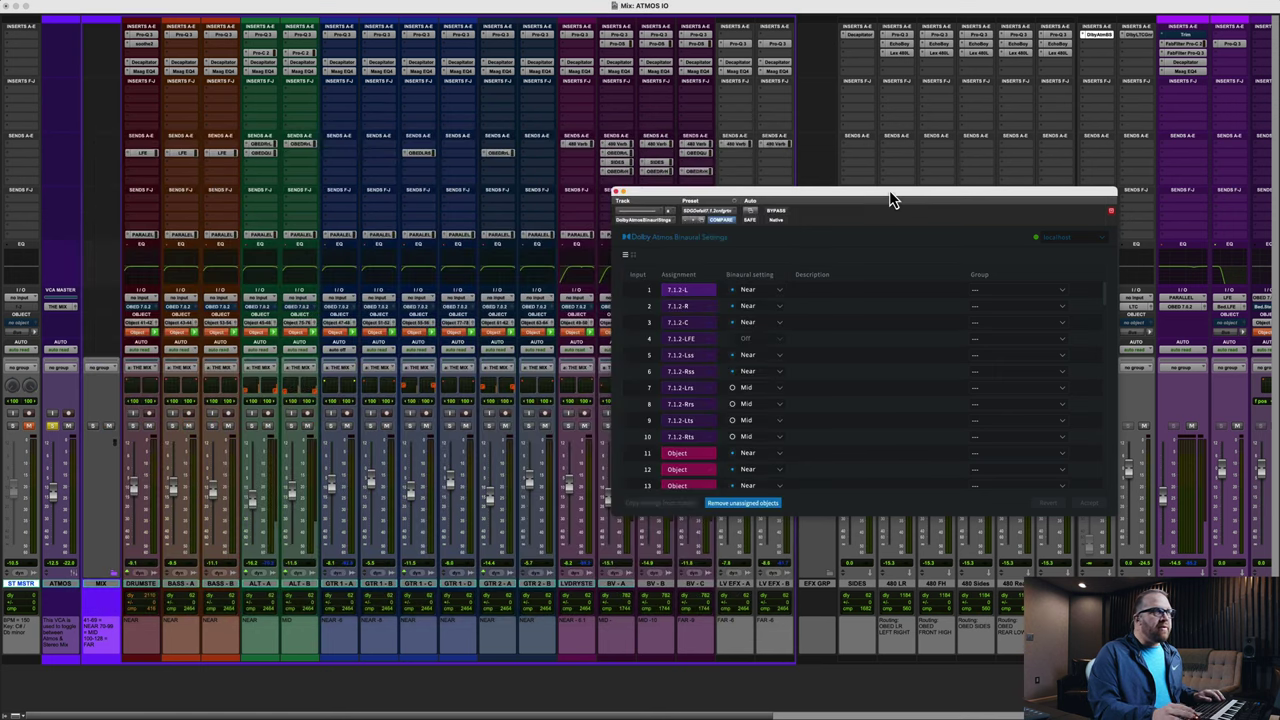
click(1088, 36)
click(1094, 9)
Step: Reopen the Renderer's input configuration, now editable, and close it again
key(super+Tab)
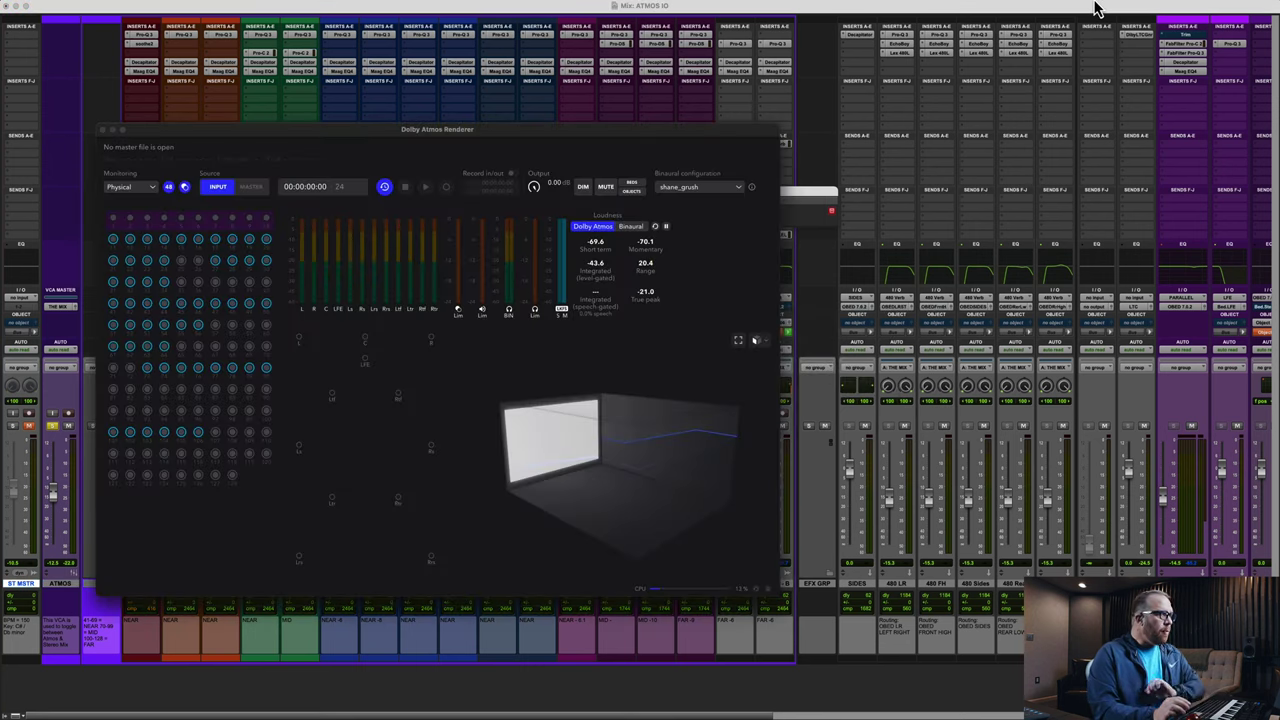
key(super+i)
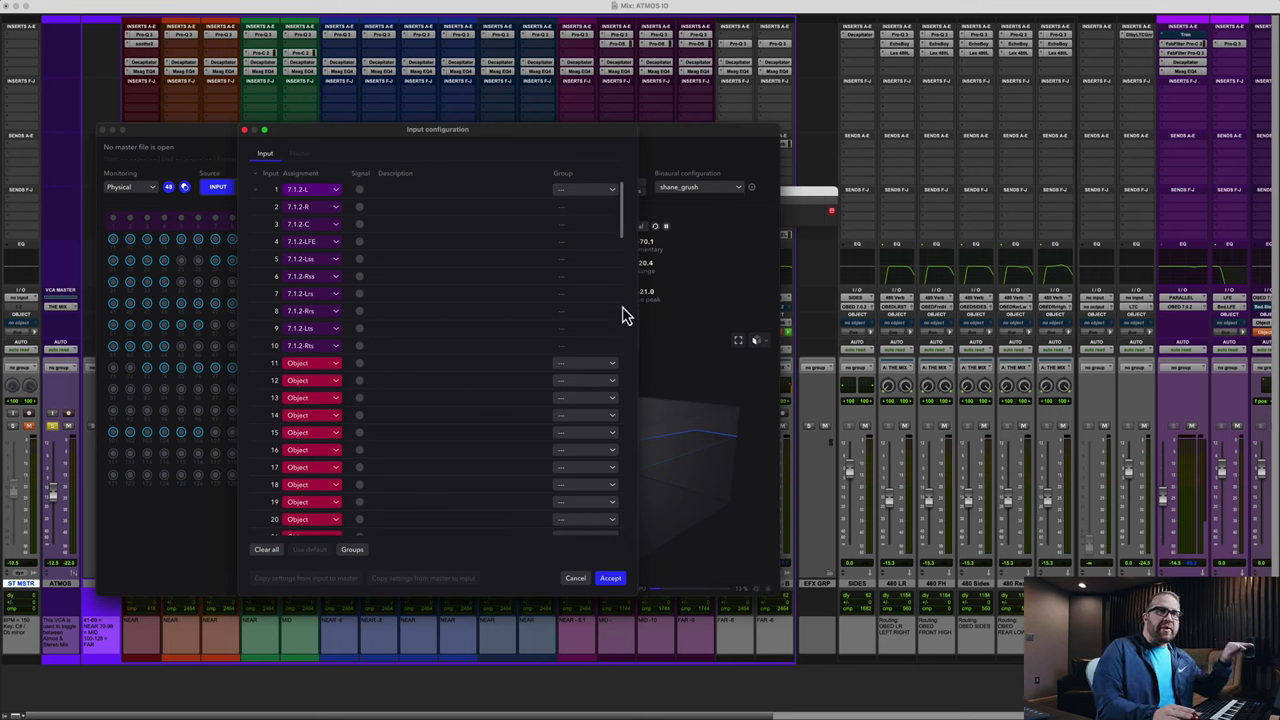
click(610, 578)
click(1100, 34)
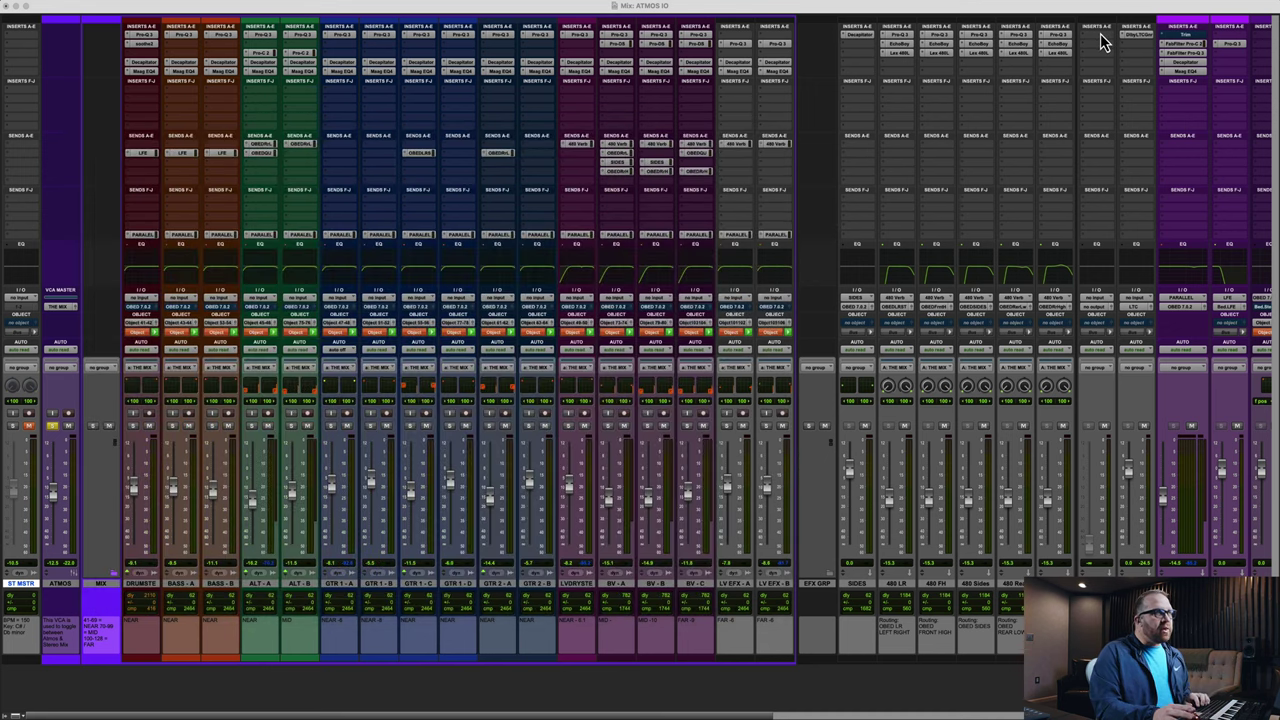
click(1103, 35)
Step: Insert Dolby Laboratories' Dolby Atmos Binaural Settings plug-in into the empty insert slot
mouse_move(1150, 37)
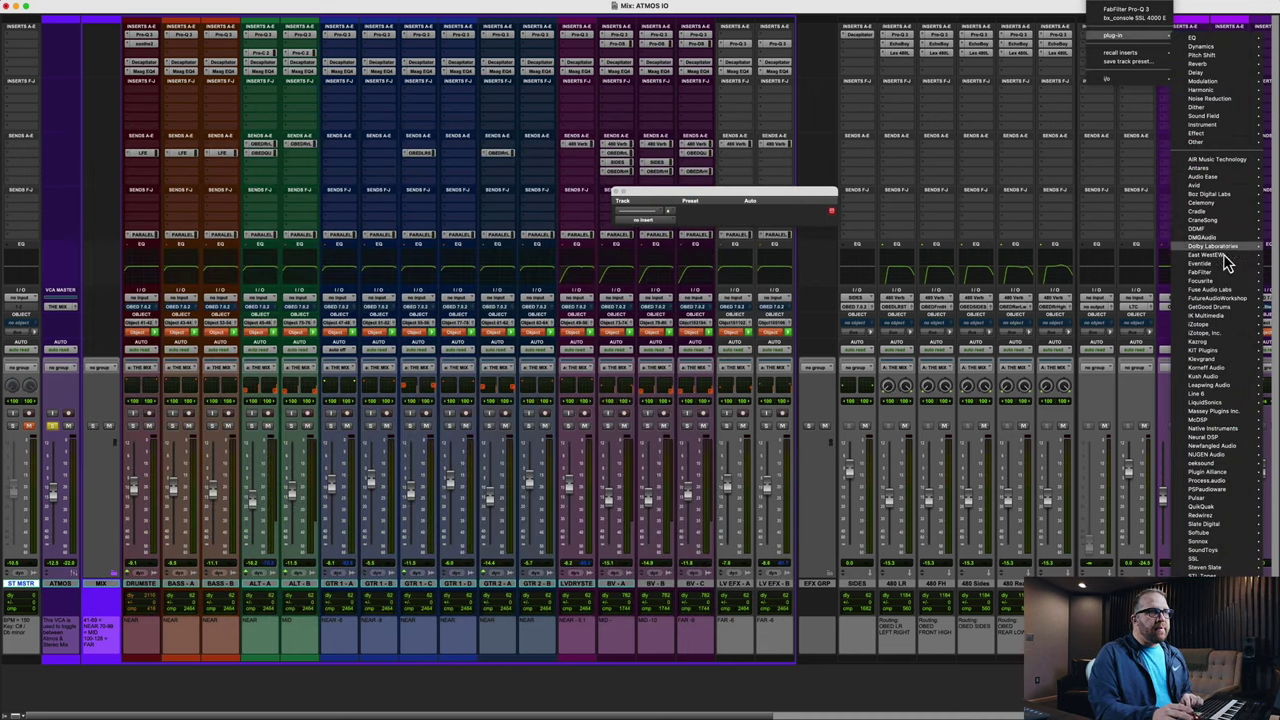
mouse_move(1220, 248)
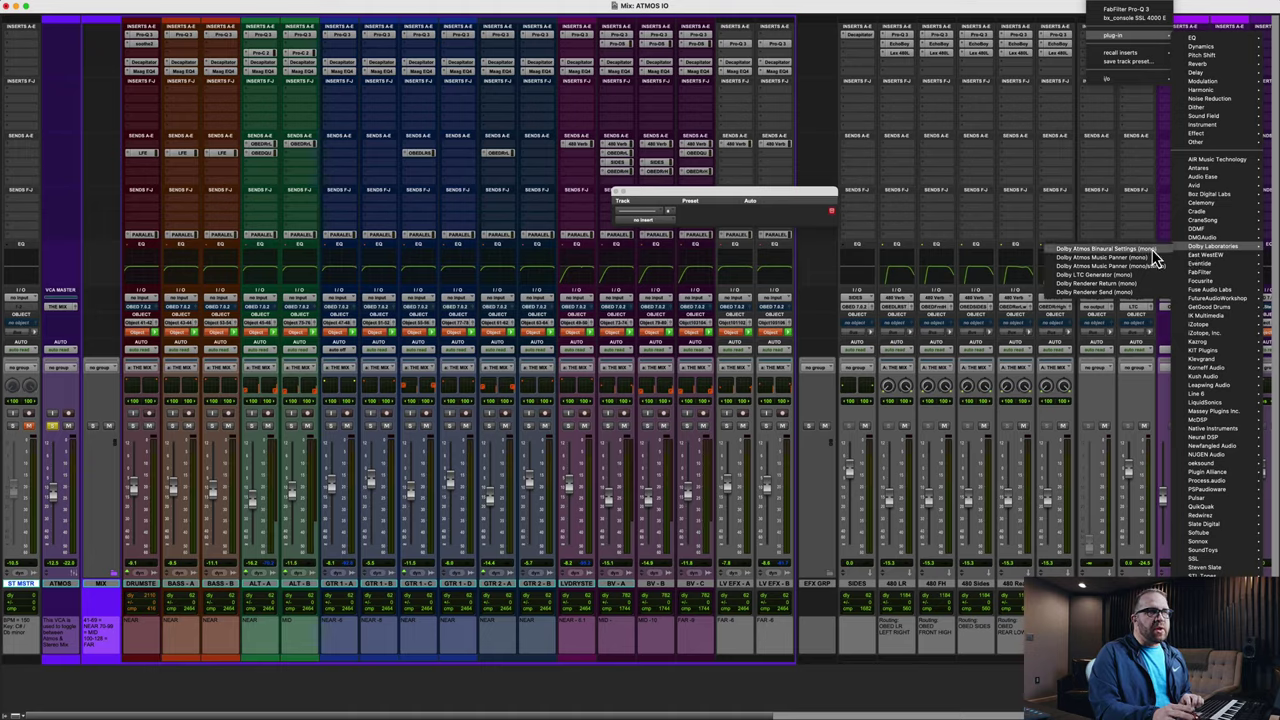
click(1154, 257)
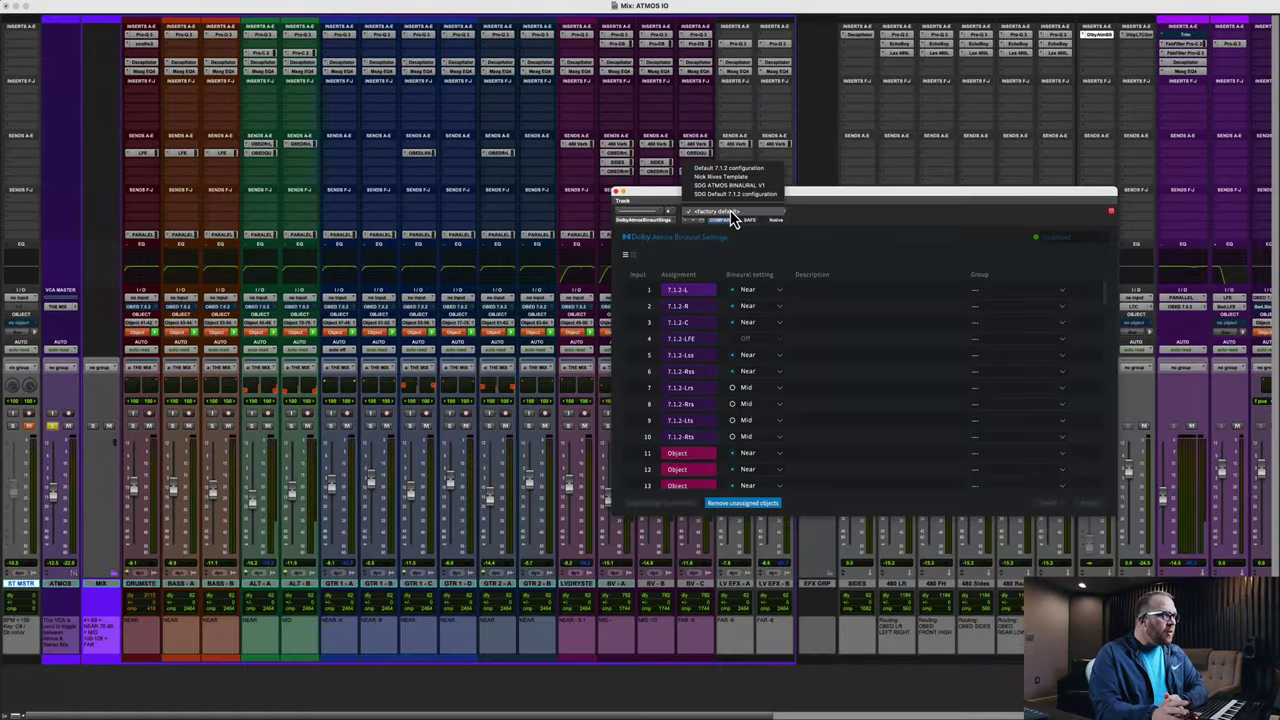
Step: Load the SDG Default 7.1.2 configuration preset and scroll through all its inputs
click(746, 193)
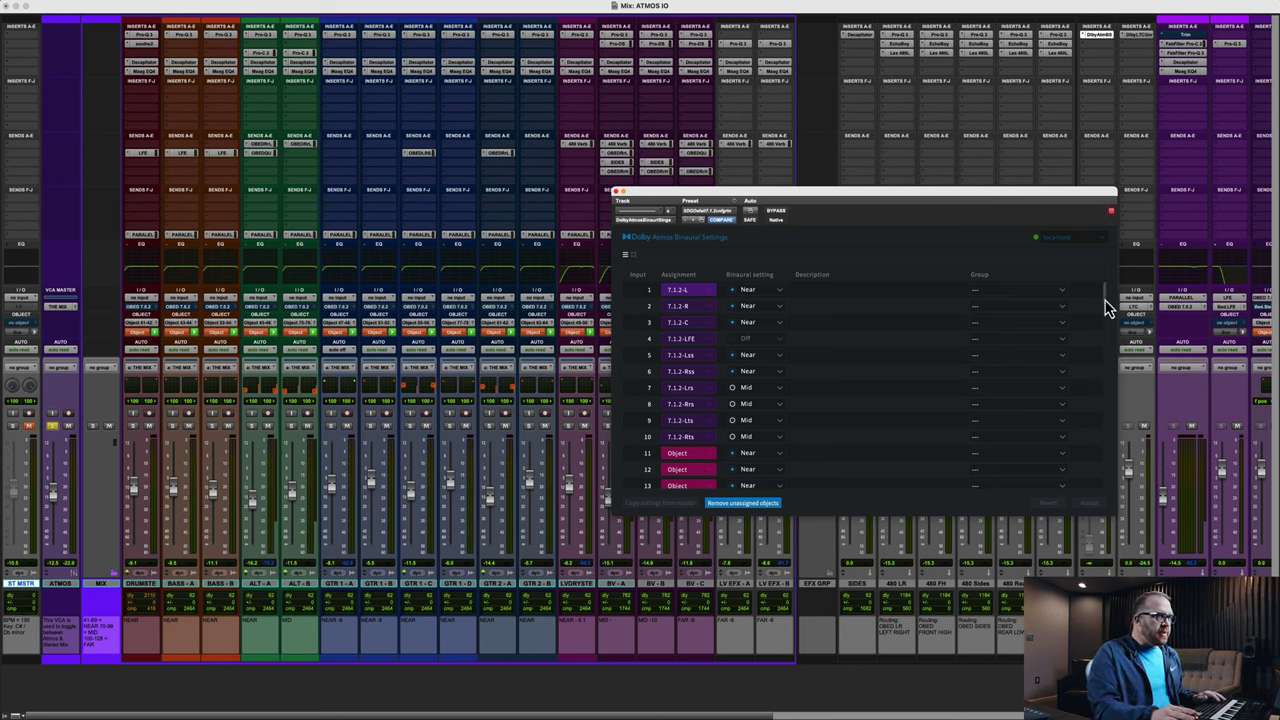
scroll(1106, 311, down, 6)
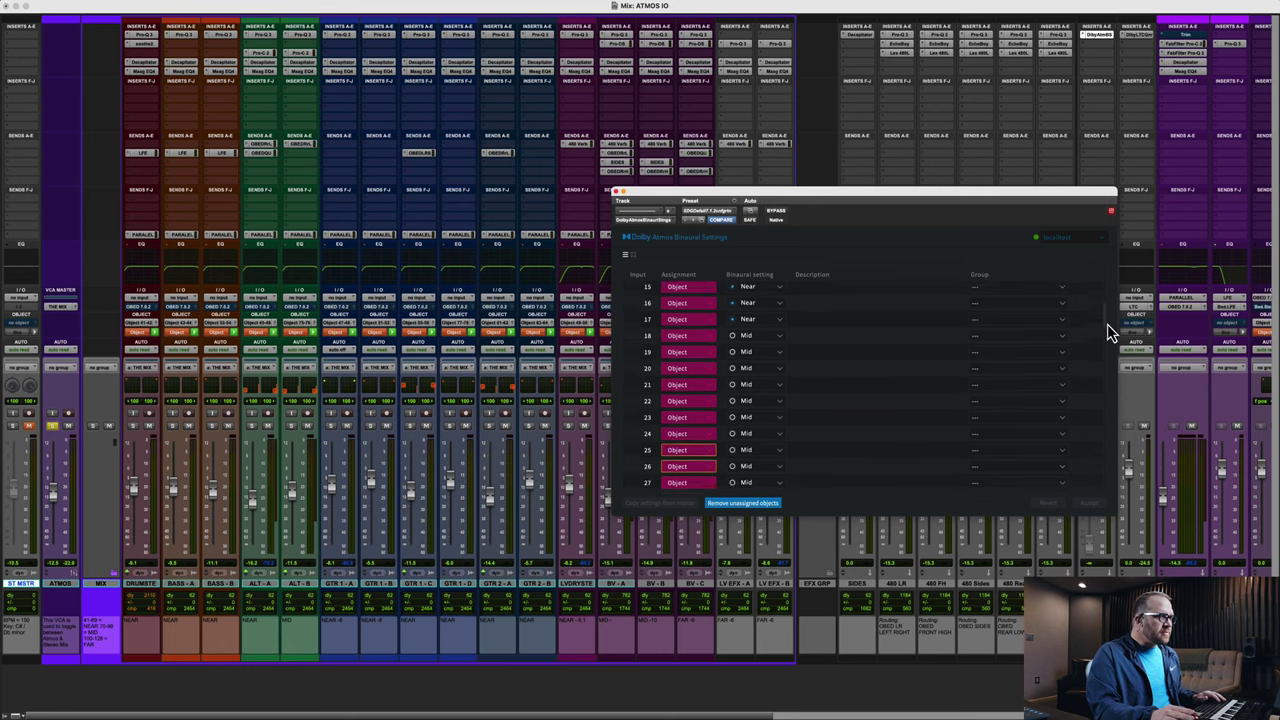
drag(1107, 327, 1108, 340)
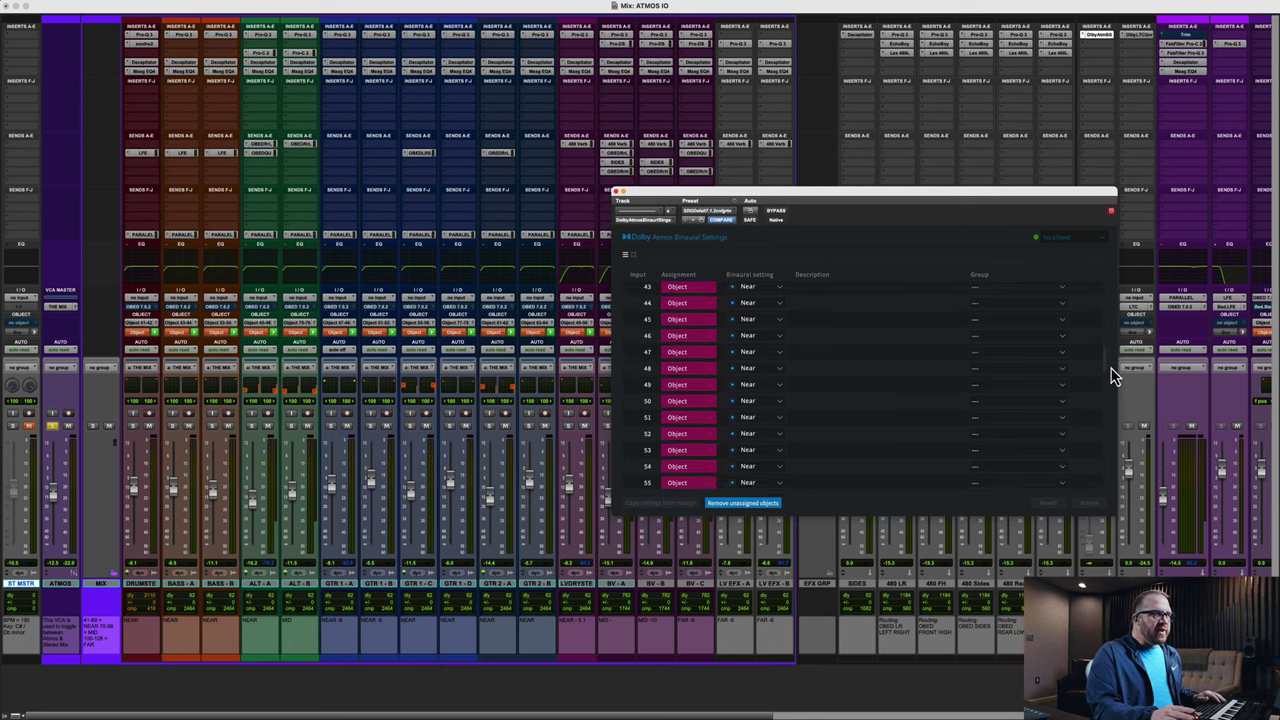
drag(1111, 370, 1126, 280)
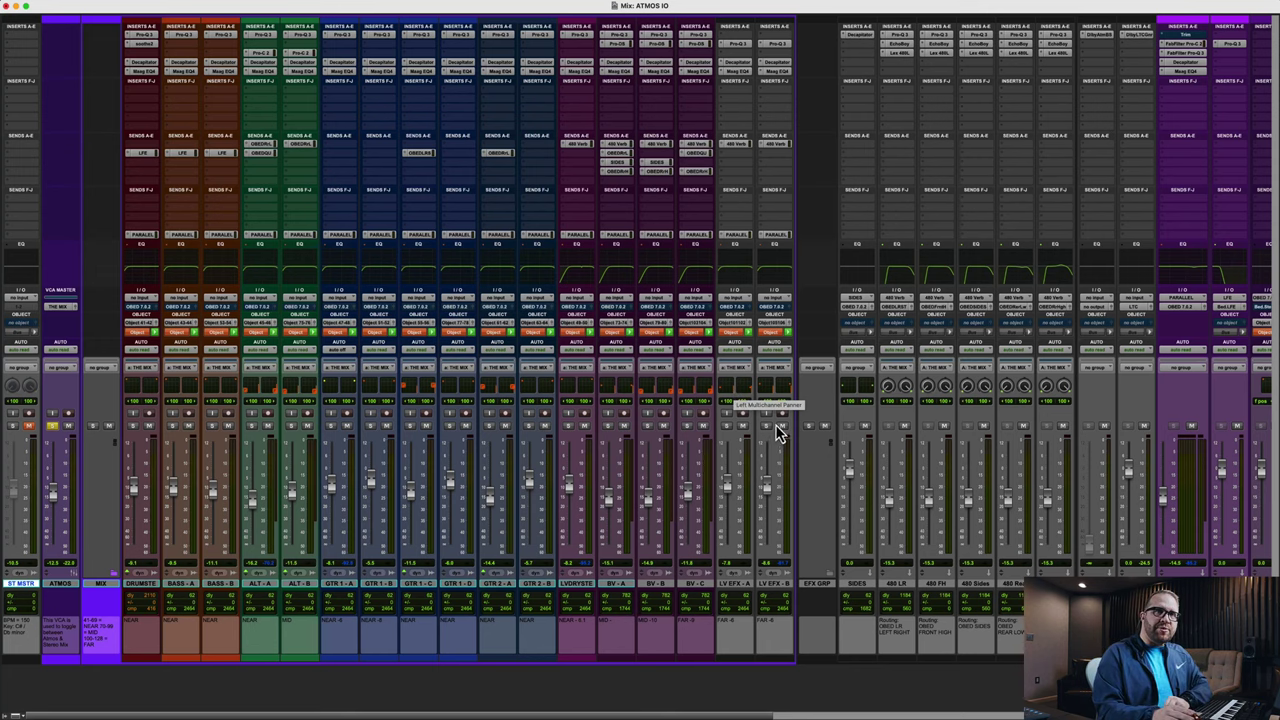
Step: Select the mixer tracks from OBED_L through OBED_RH
drag(556, 716, 1033, 716)
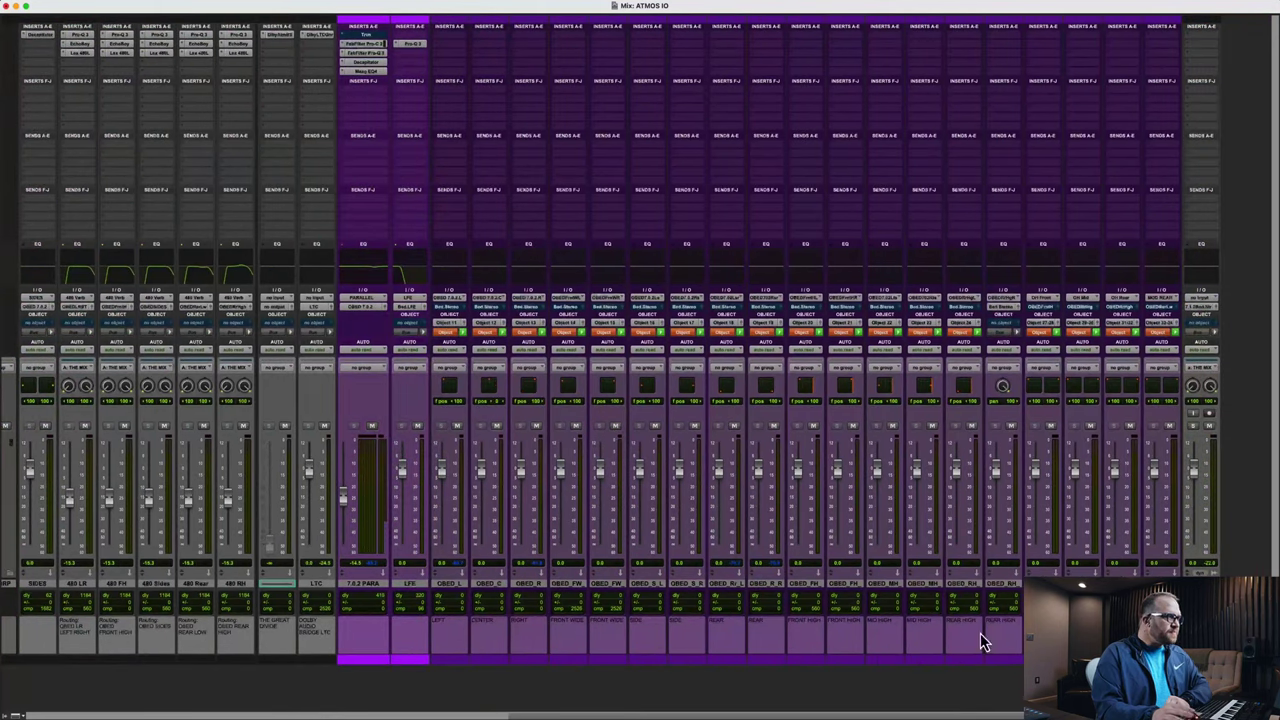
click(450, 583)
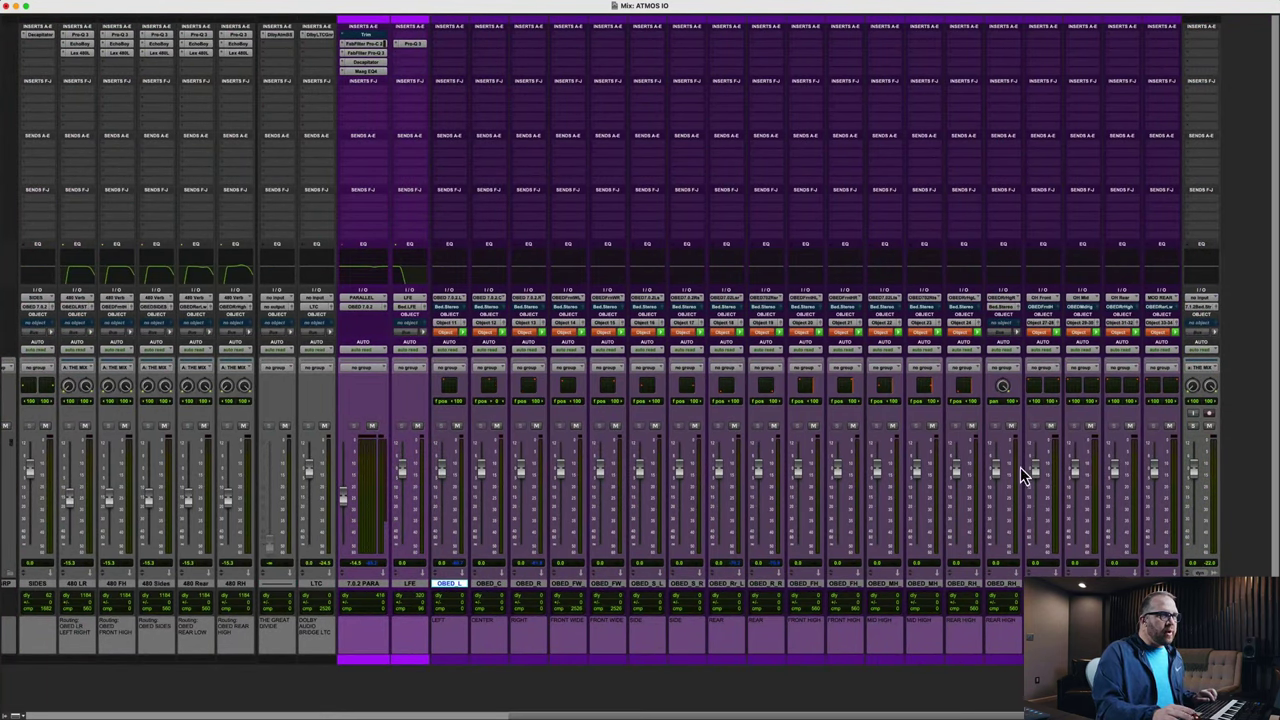
scroll(1017, 417, left, 1)
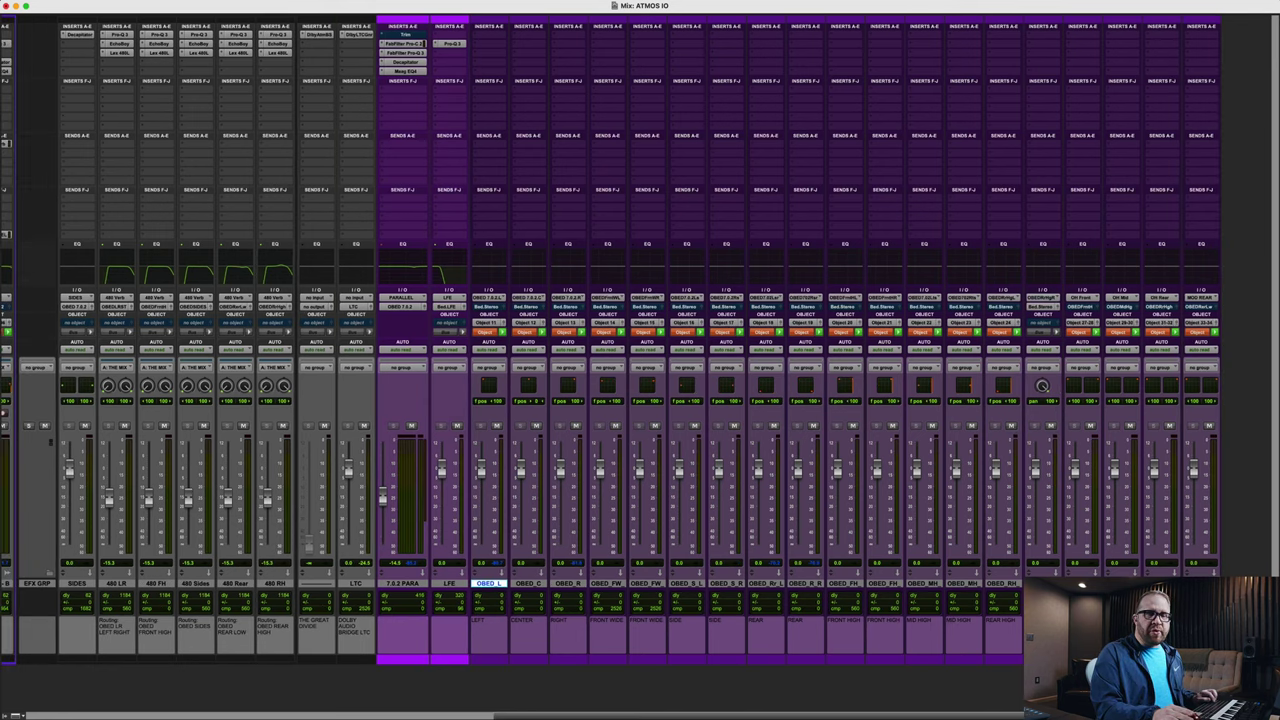
shift+click(1002, 583)
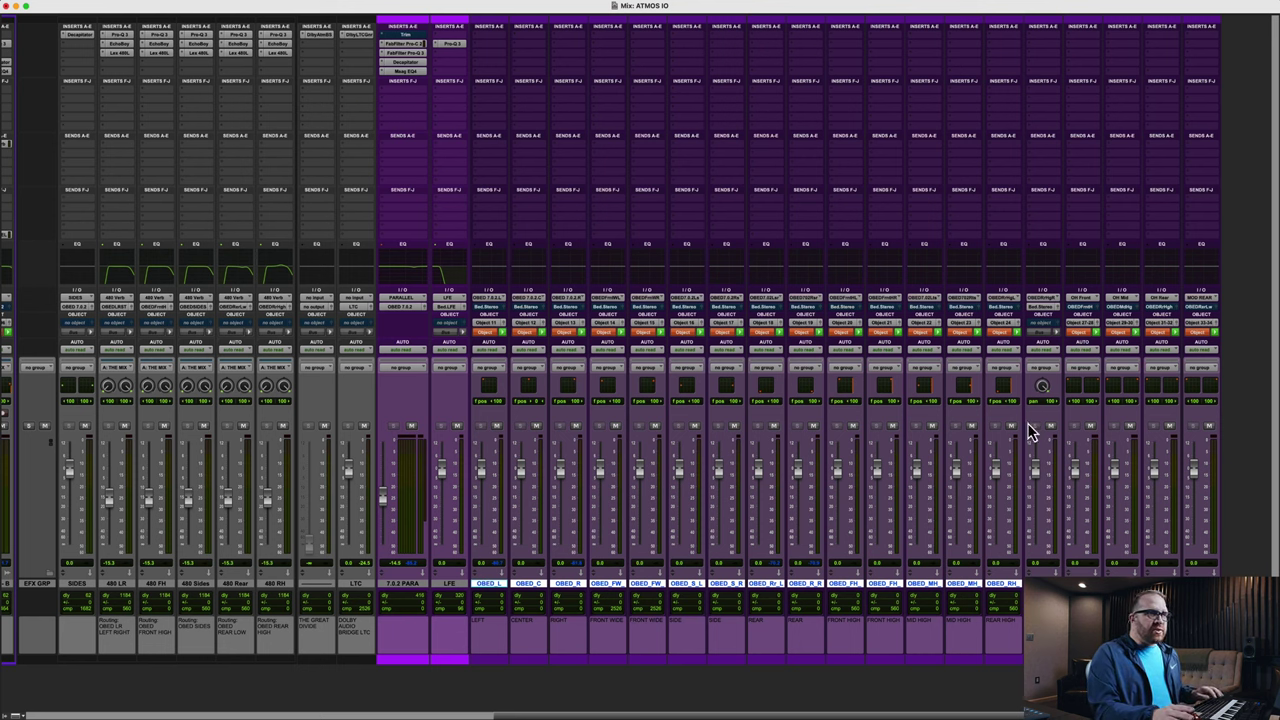
Step: Check a track's object assignment list without changes, then open I/O Setup
click(1039, 326)
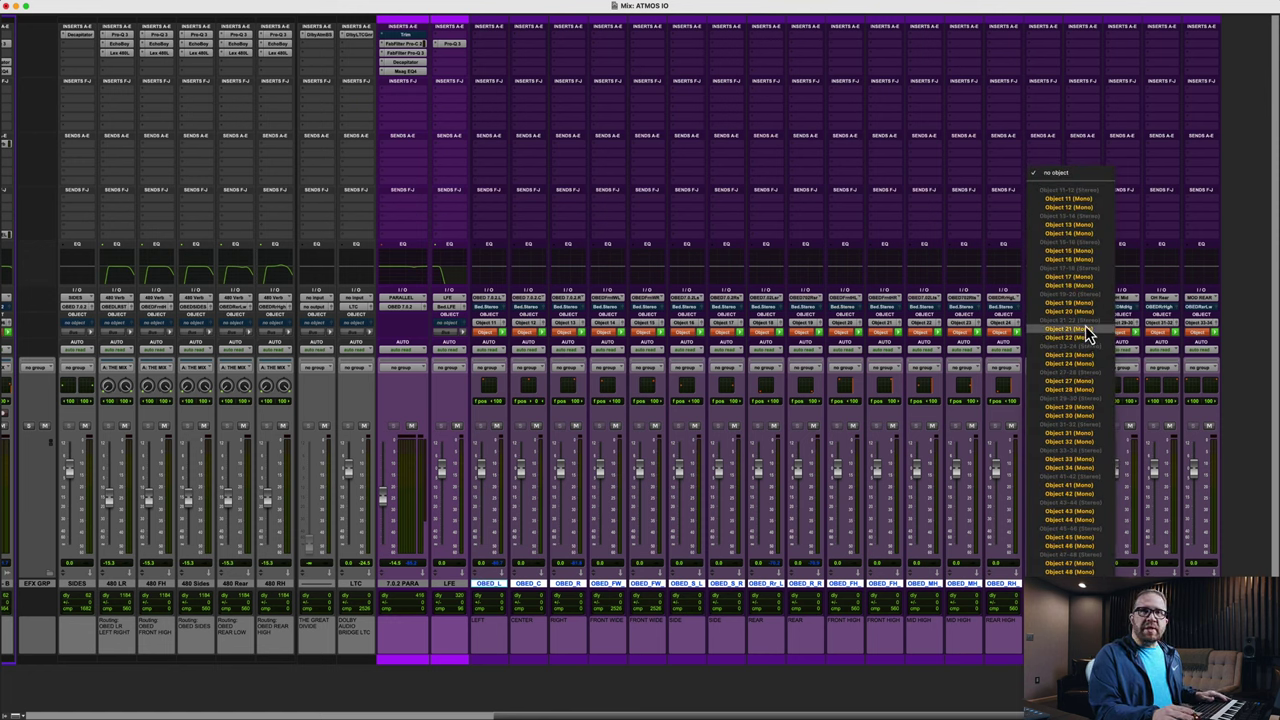
click(906, 663)
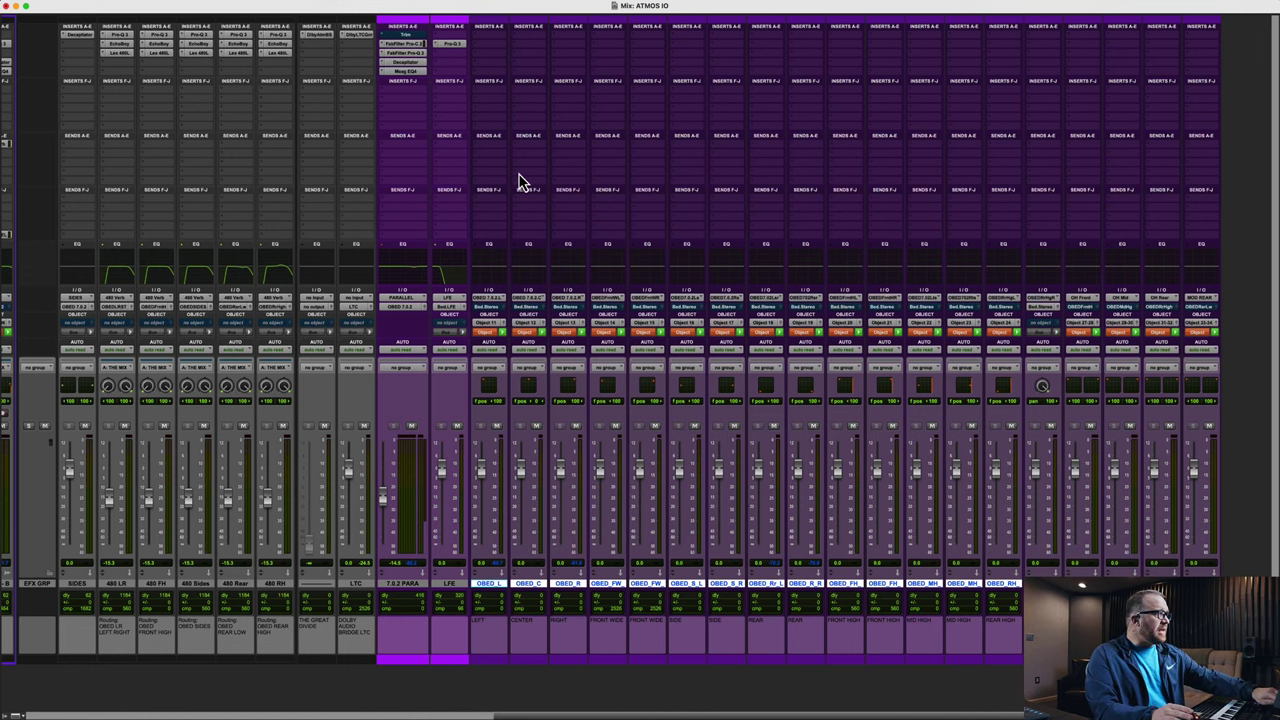
key(super+alt+i)
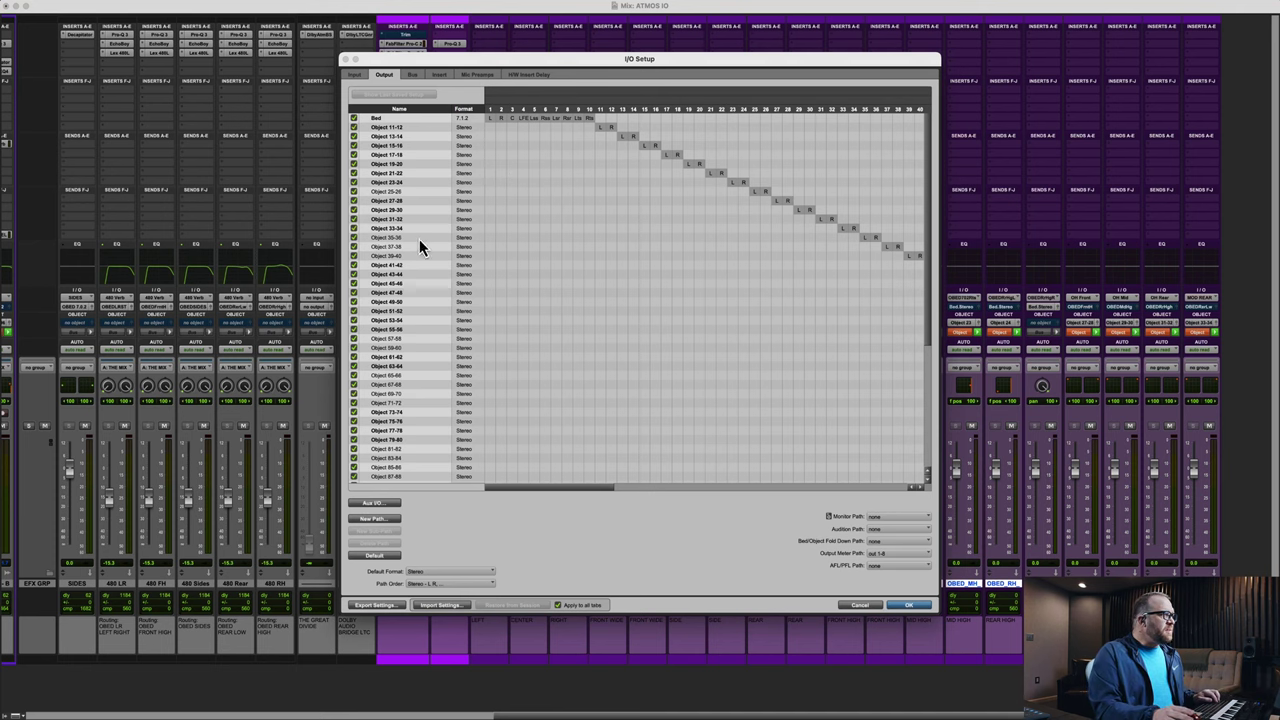
Step: On the Bus page, select Object 11-12 and expand the Object 25-26 path
click(412, 76)
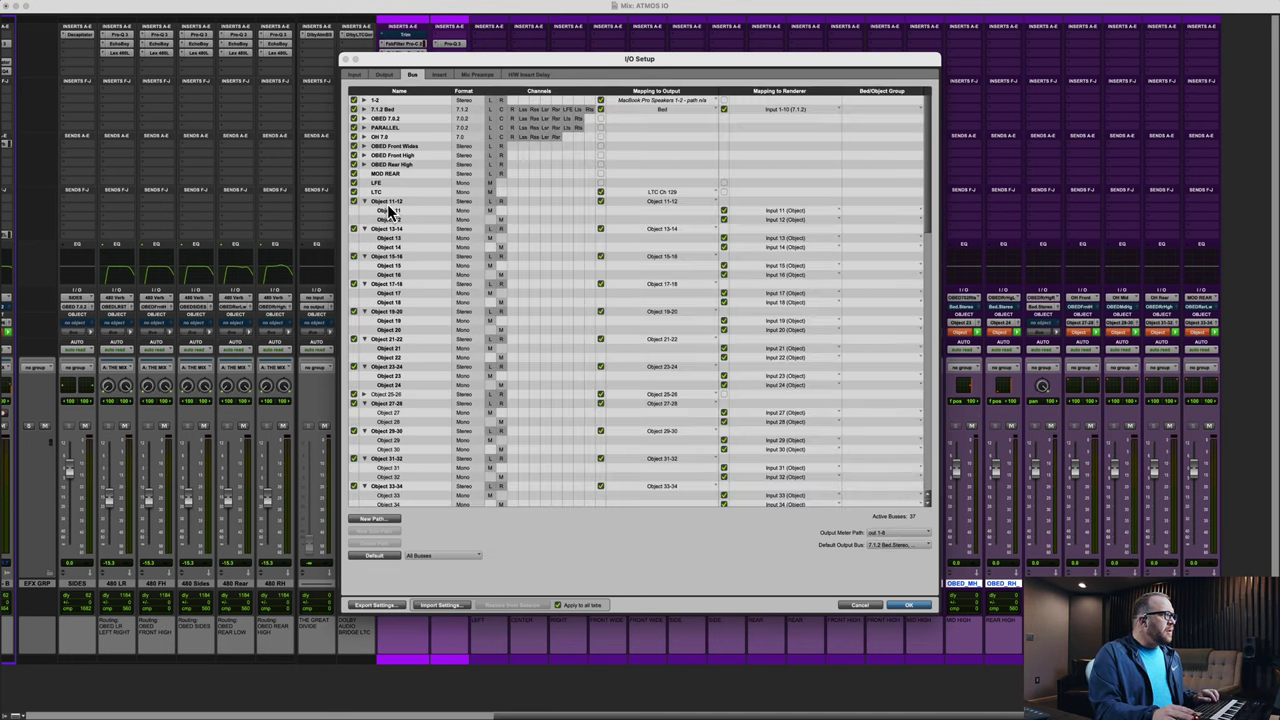
click(390, 203)
scroll(405, 323, down, 3)
scroll(403, 325, down, 6)
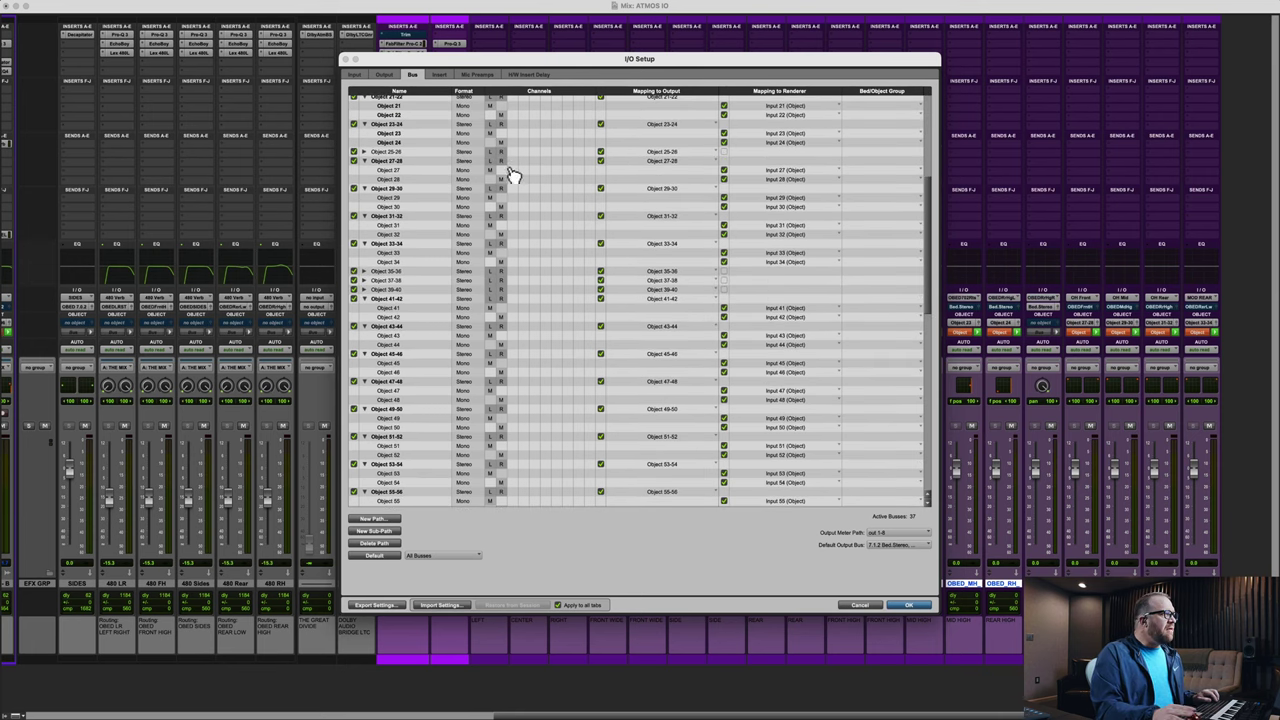
click(366, 152)
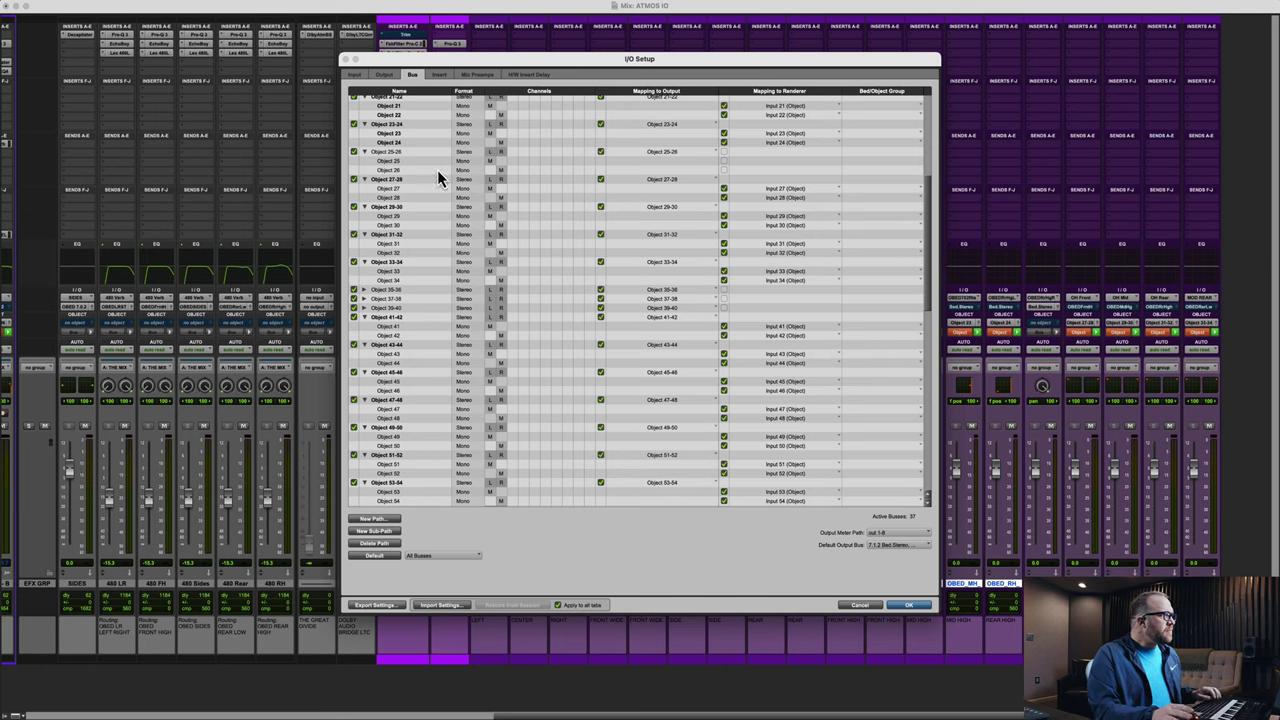
Step: Select Object 11-12 through Object 127-128 and expand all their mono sub-paths
scroll(437, 183, up, 5)
scroll(432, 178, up, 5)
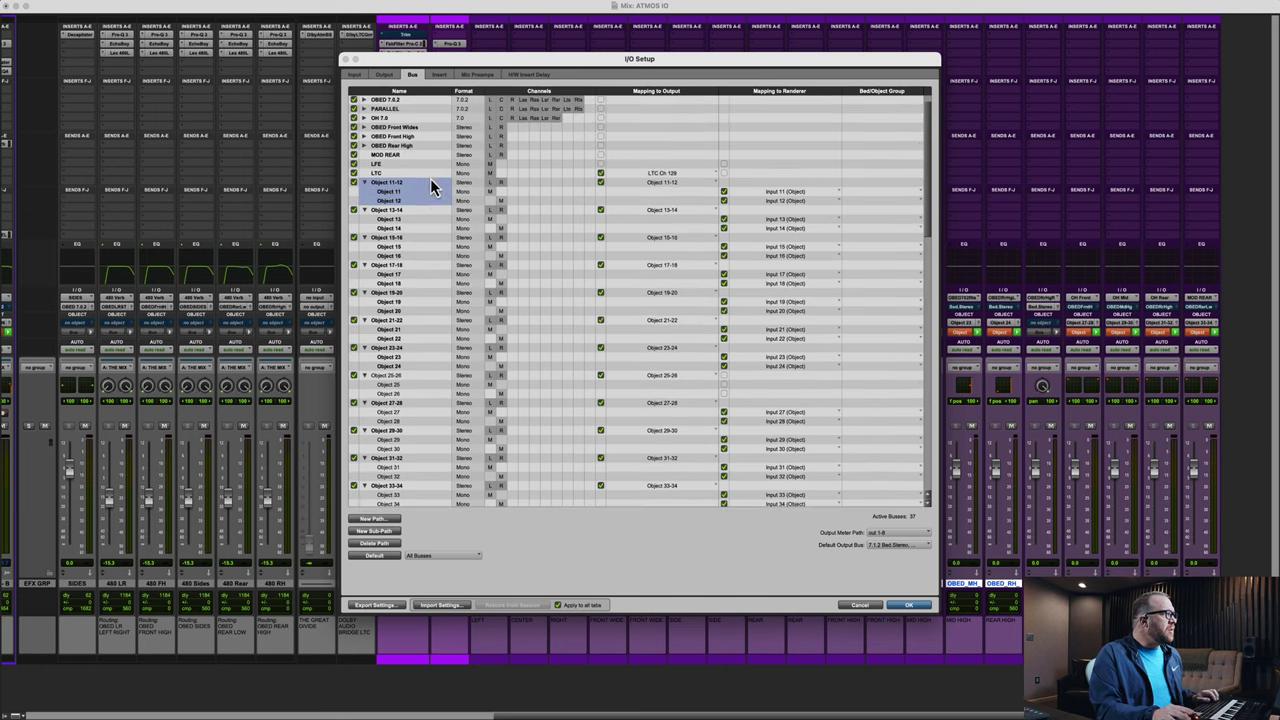
click(429, 194)
scroll(440, 249, down, 10)
scroll(437, 249, down, 10)
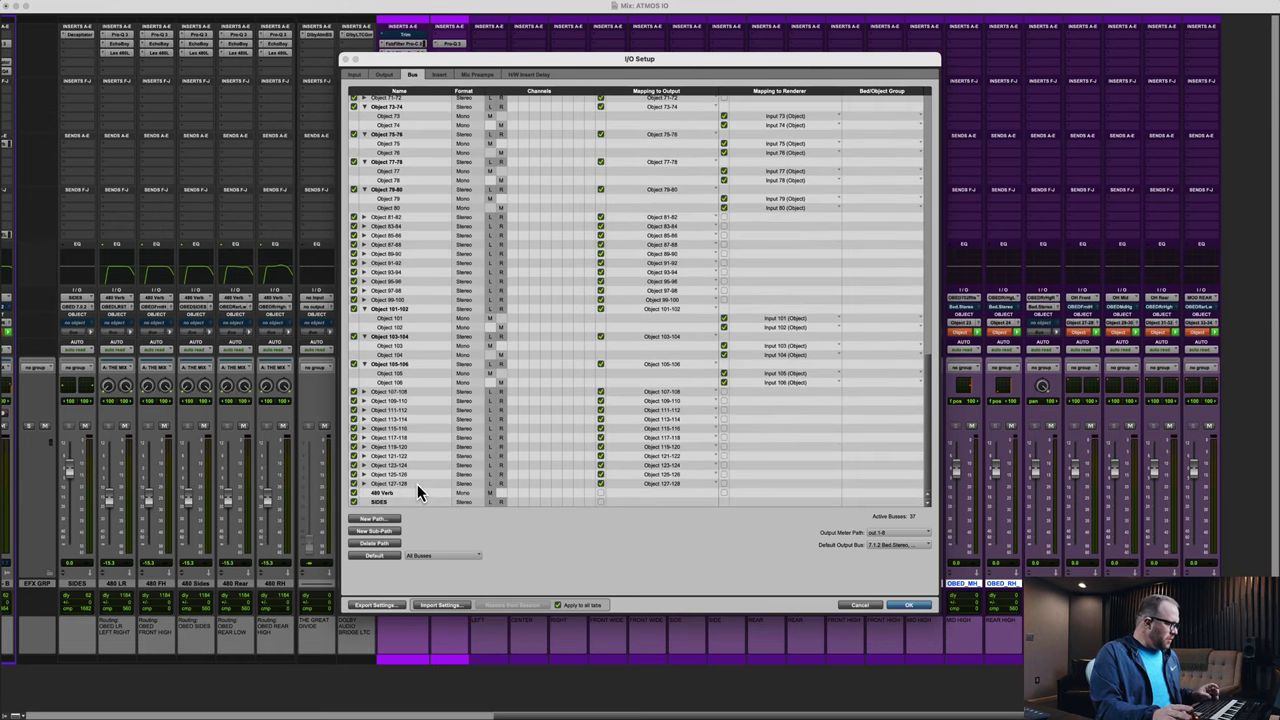
shift+click(417, 484)
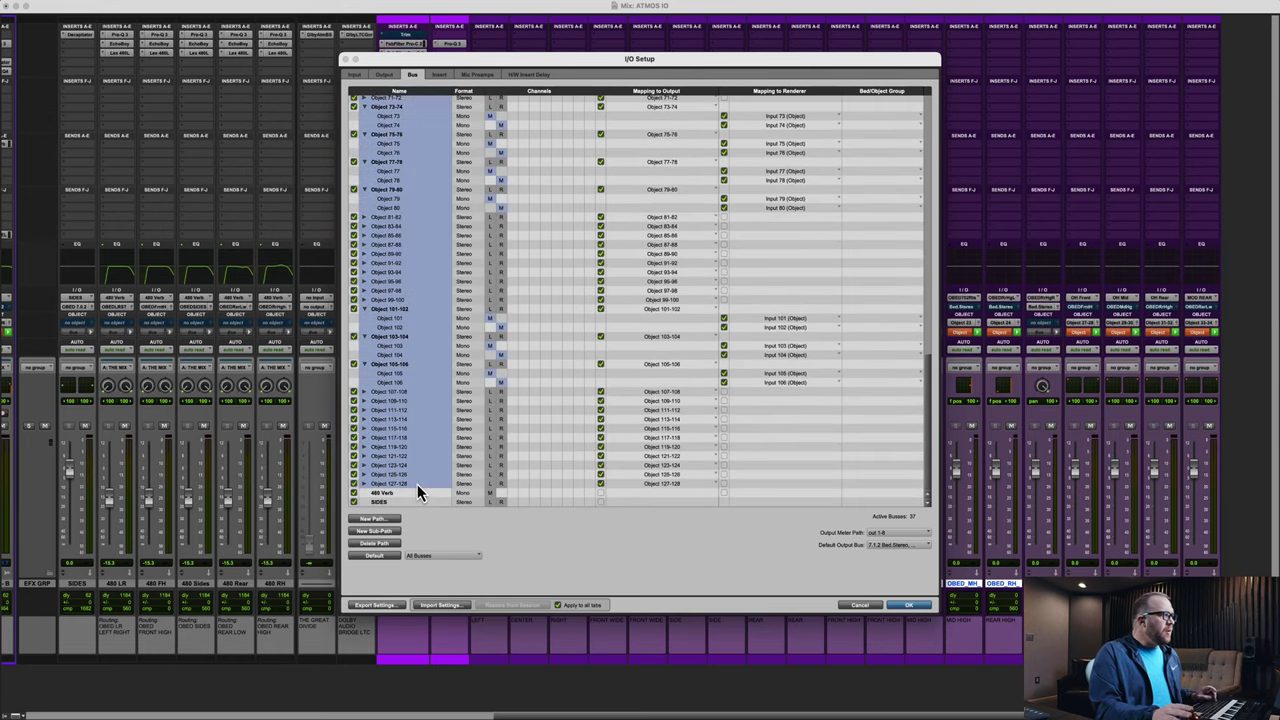
alt+shift+click(366, 488)
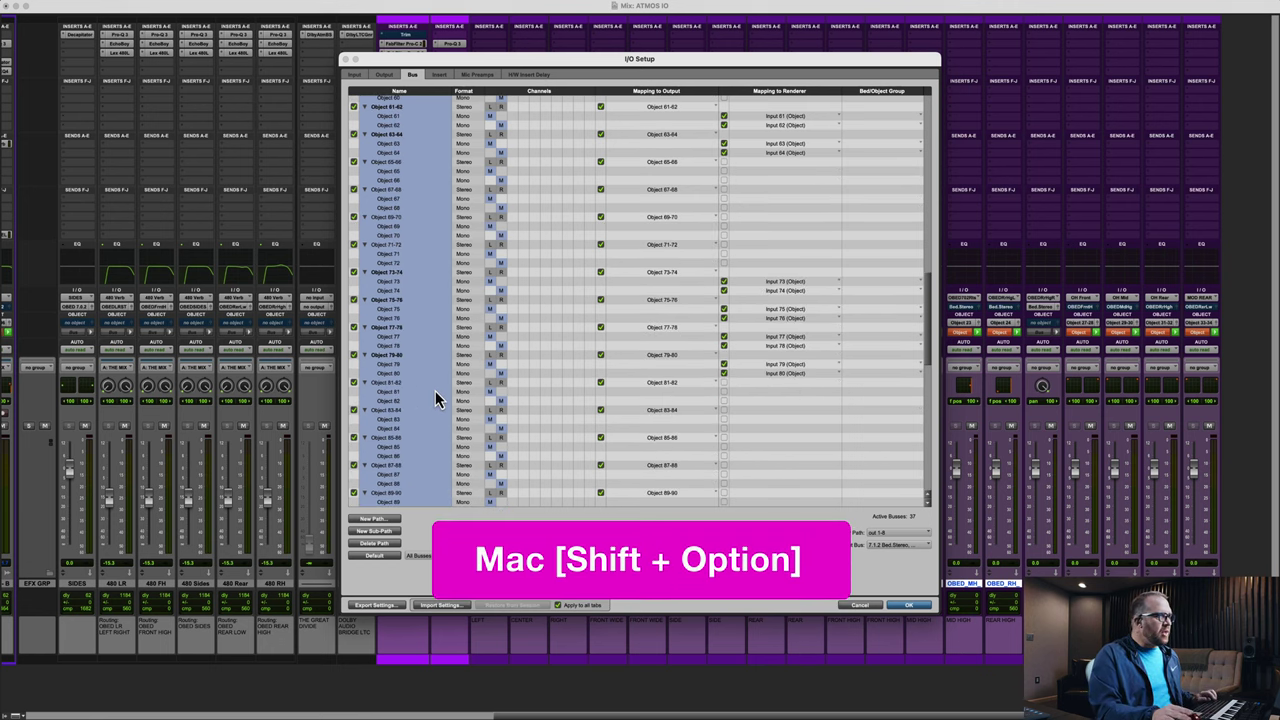
scroll(491, 357, up, 5)
scroll(491, 357, up, 1)
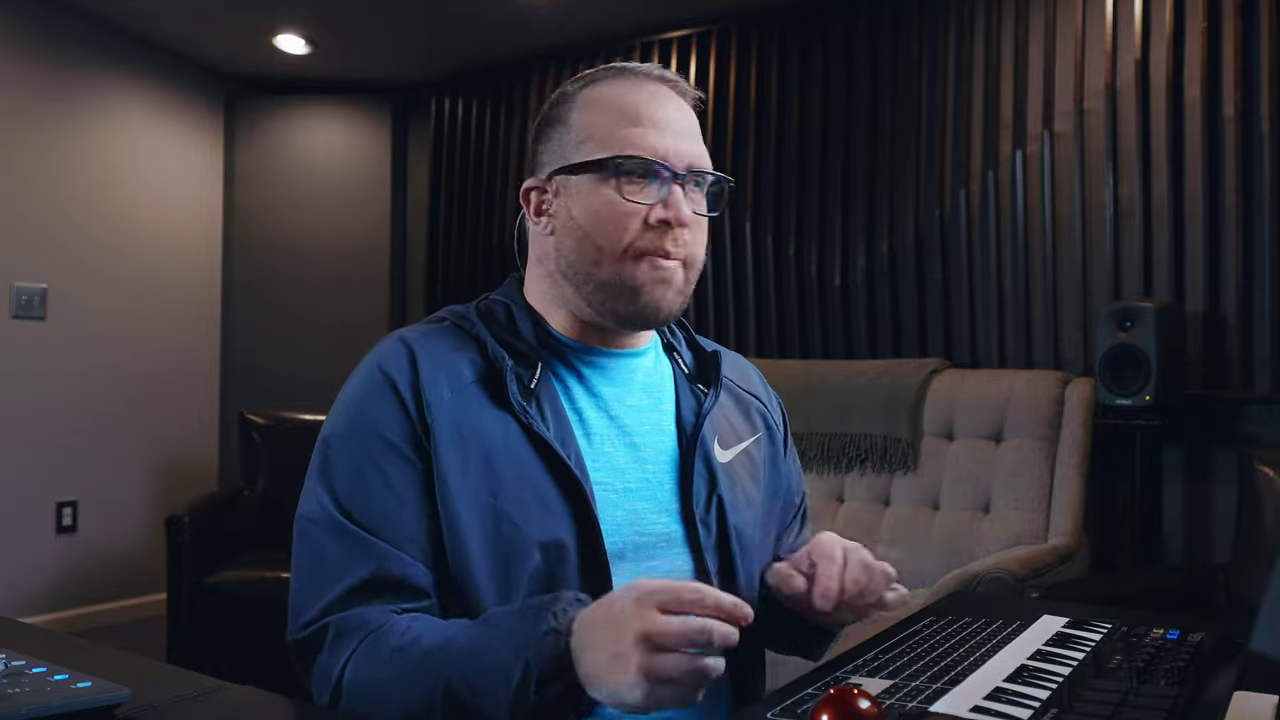
scroll(566, 323, up, 3)
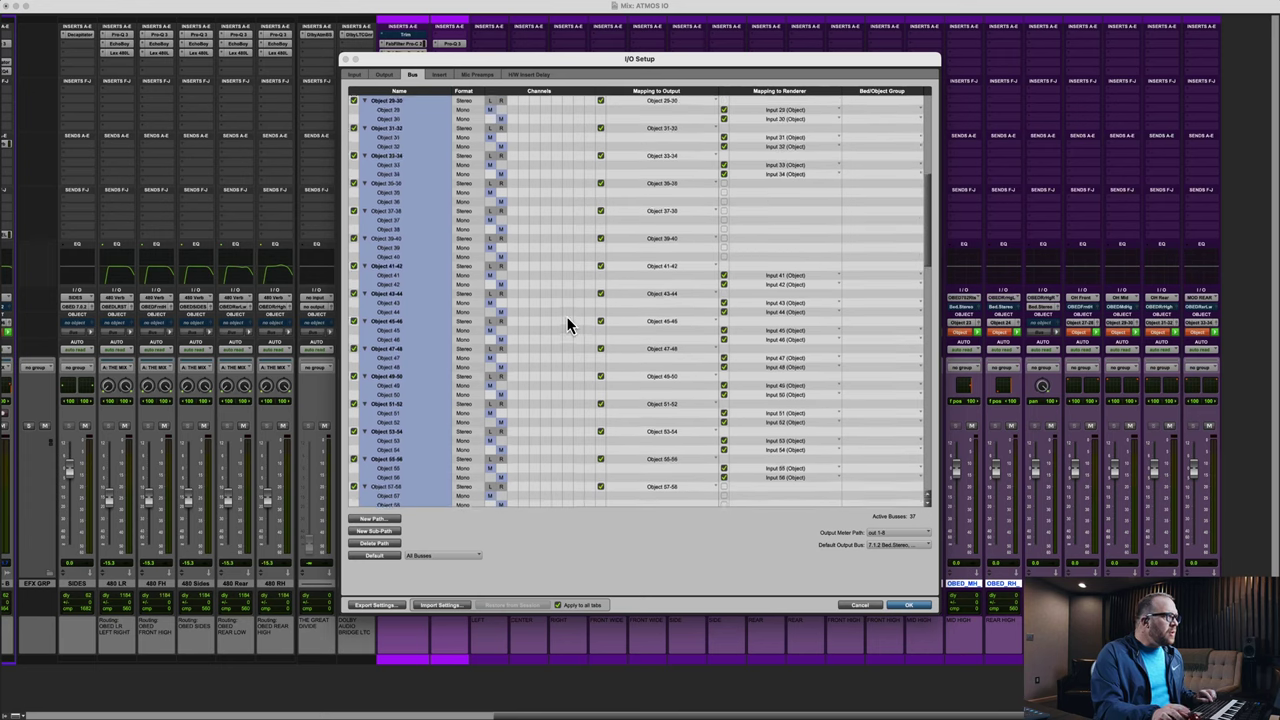
scroll(566, 323, up, 3)
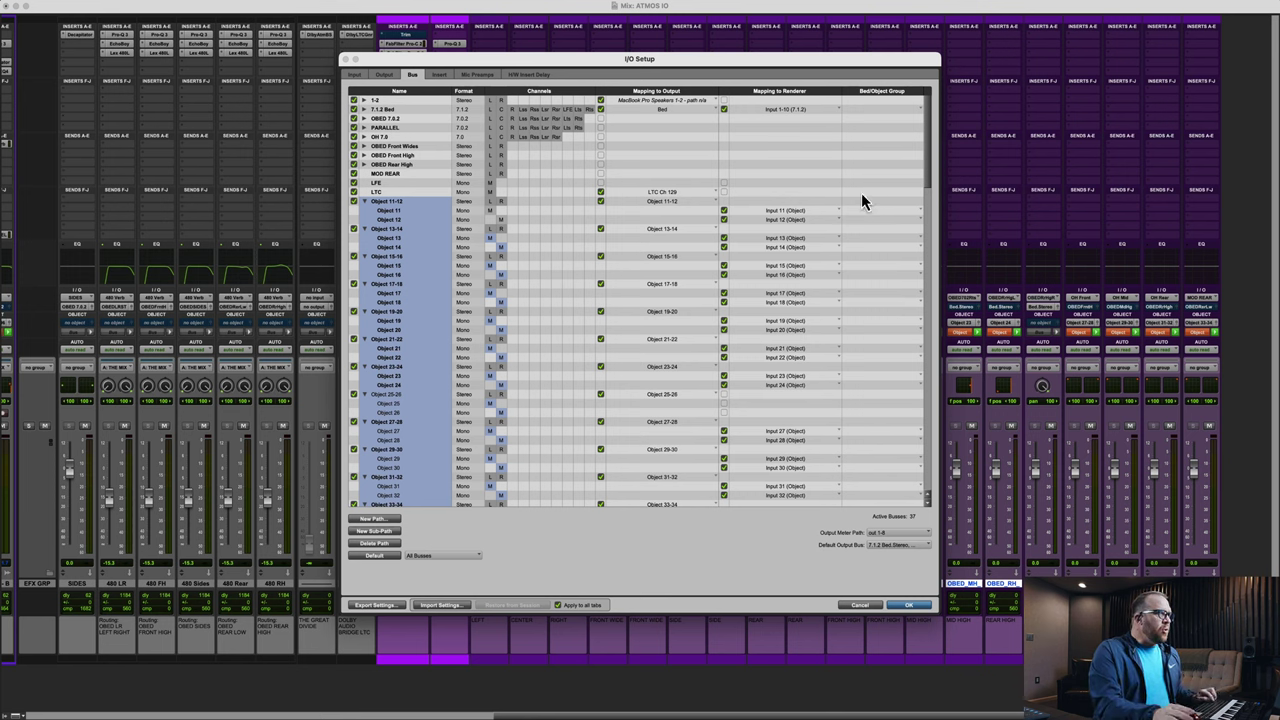
scroll(933, 192, down, 3)
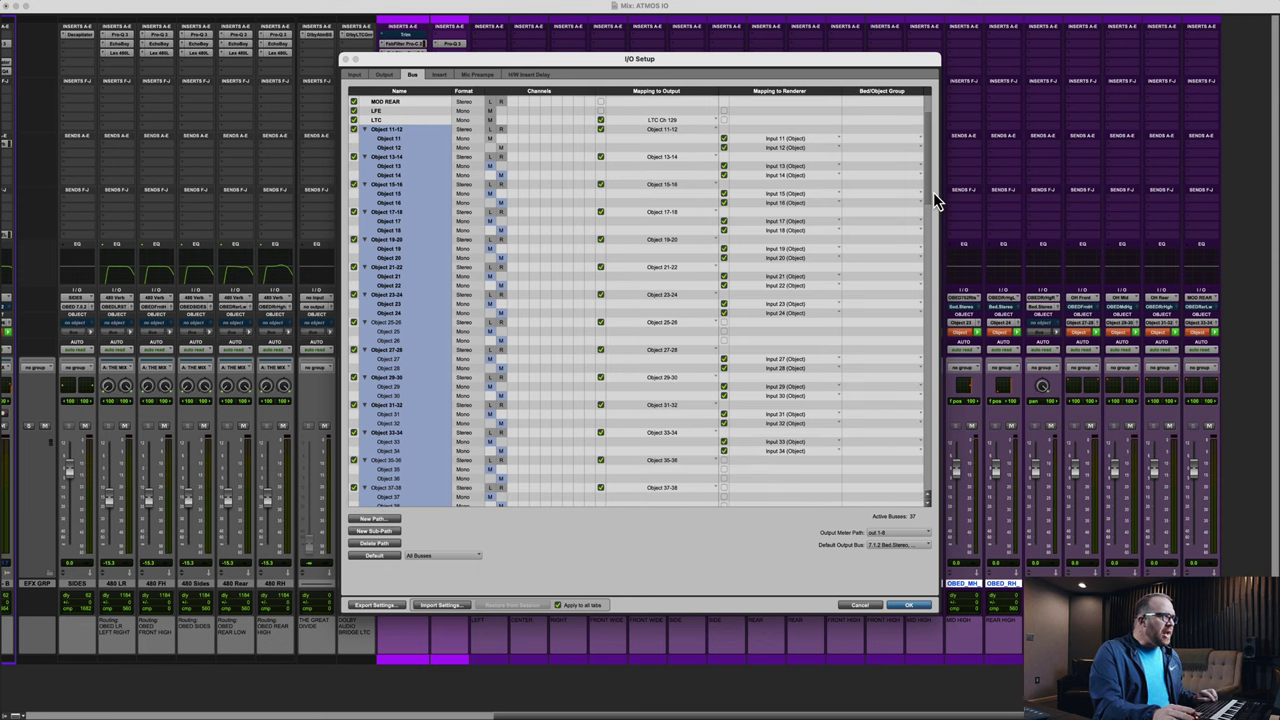
drag(933, 192, 934, 485)
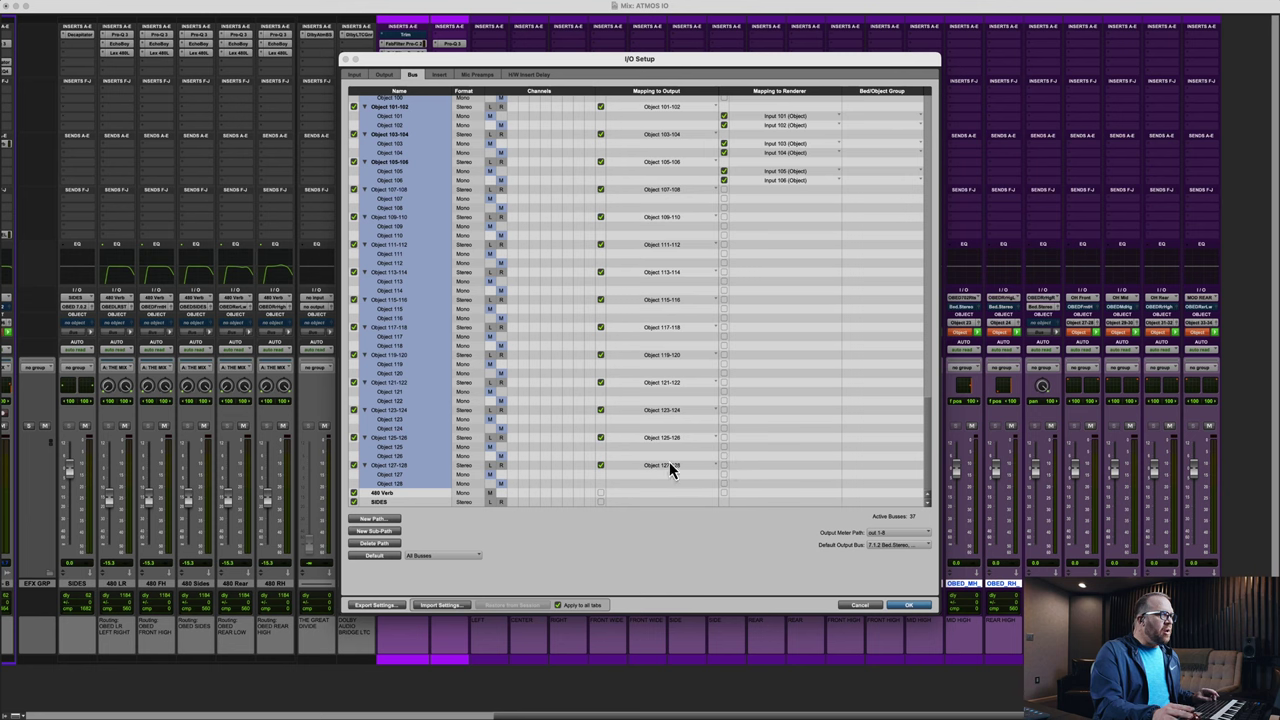
alt+click(602, 468)
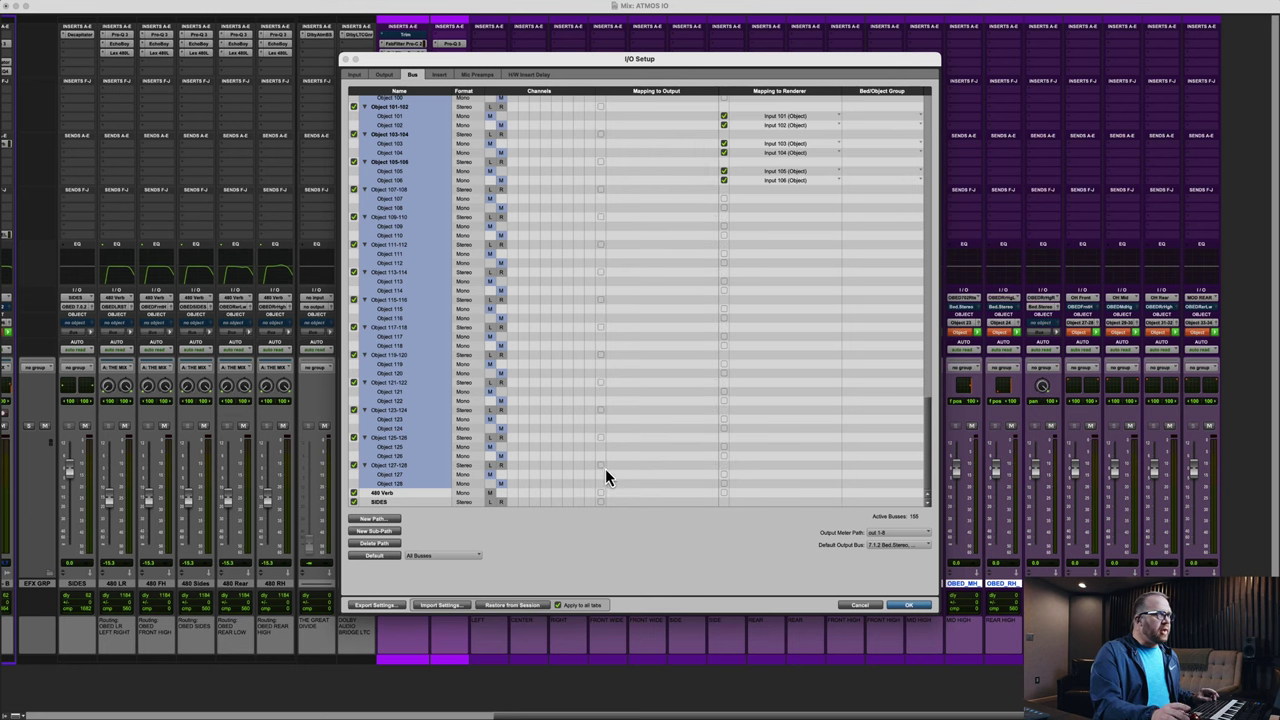
Step: Cancel unmapping the in-use objects and restore bus output mappings from the session
scroll(613, 483, up, 5)
alt+click(723, 321)
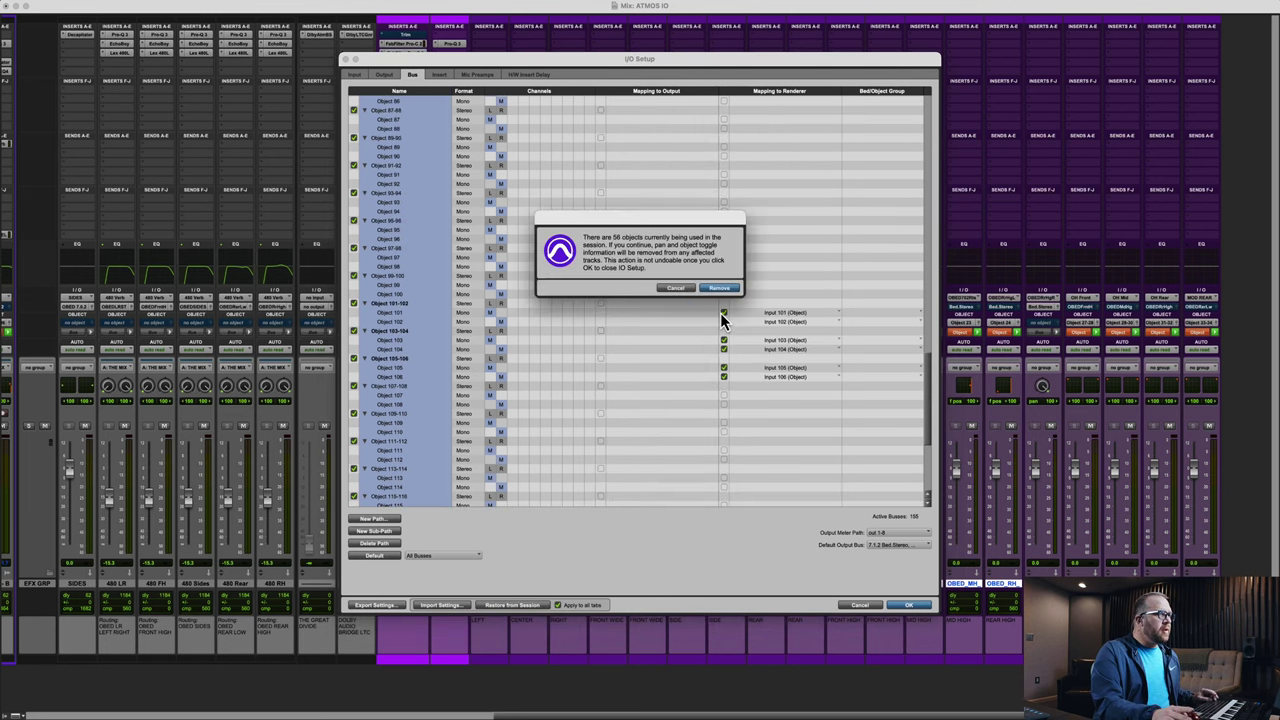
click(668, 290)
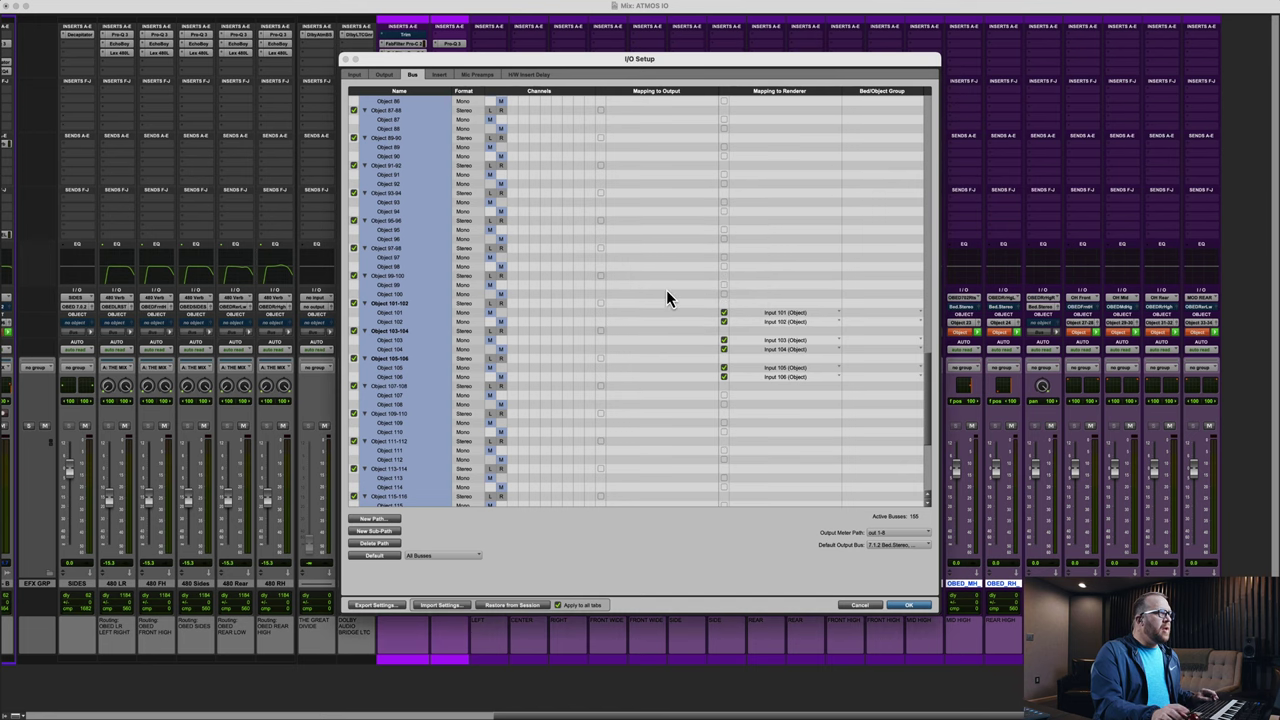
scroll(660, 305, up, 5)
scroll(656, 320, up, 15)
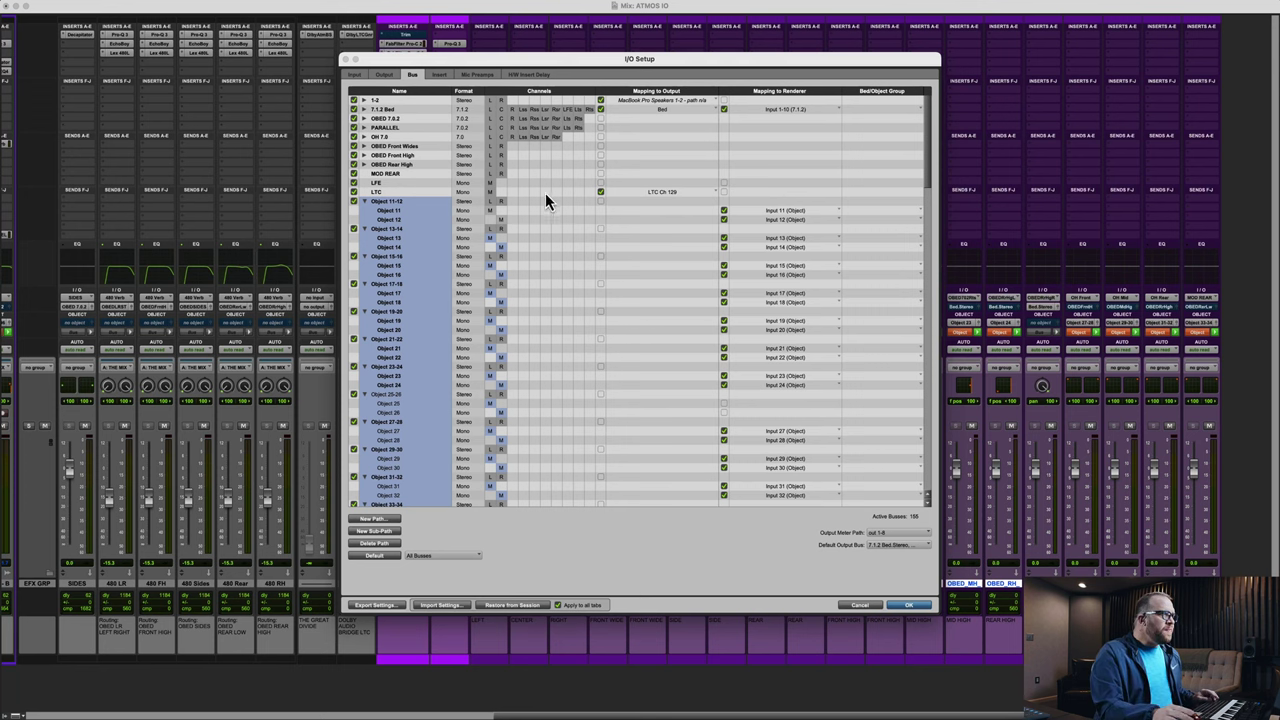
alt+click(601, 202)
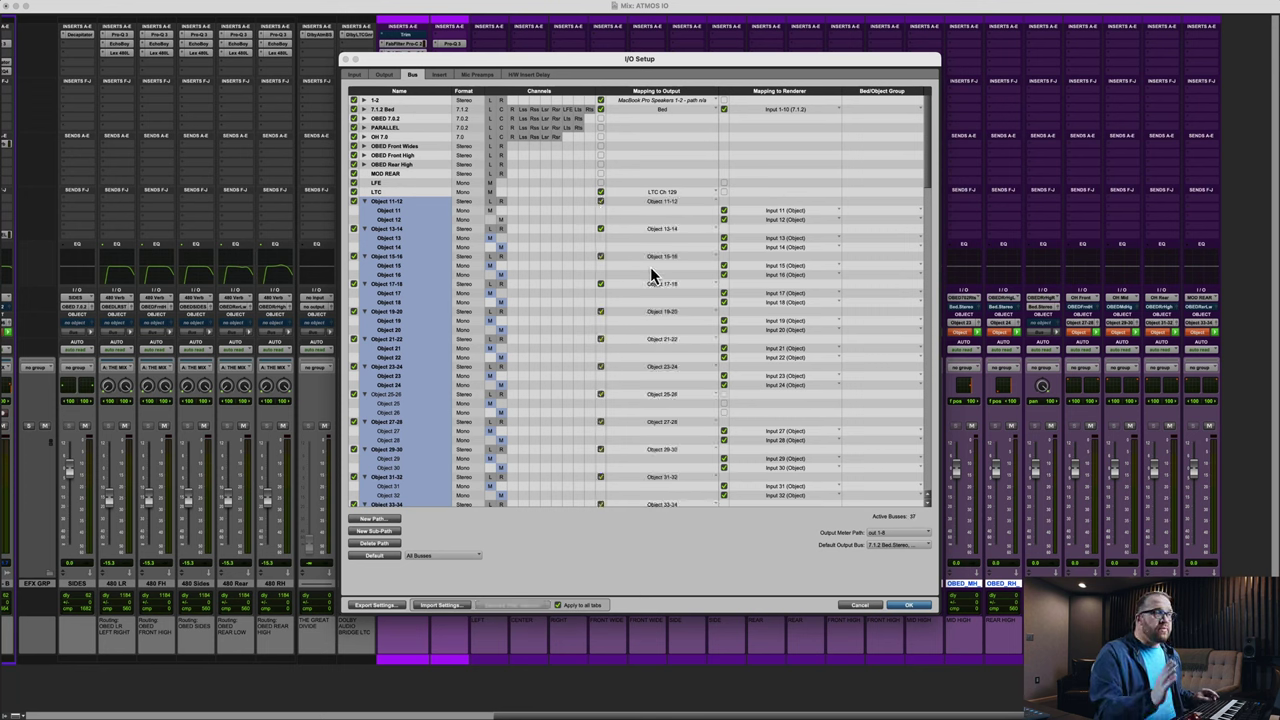
Step: Map Objects 25–26 and all other object paths to the renderer, then close I/O Setup
click(724, 403)
click(724, 412)
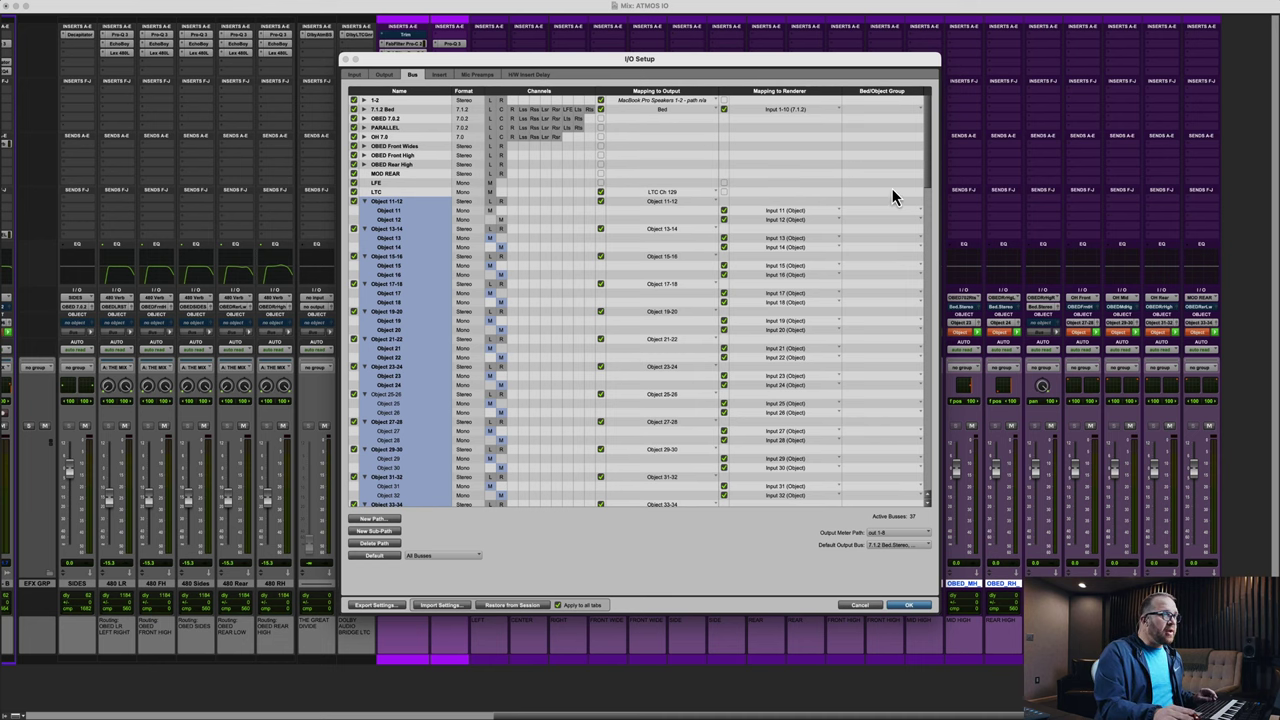
drag(923, 174, 931, 562)
click(915, 606)
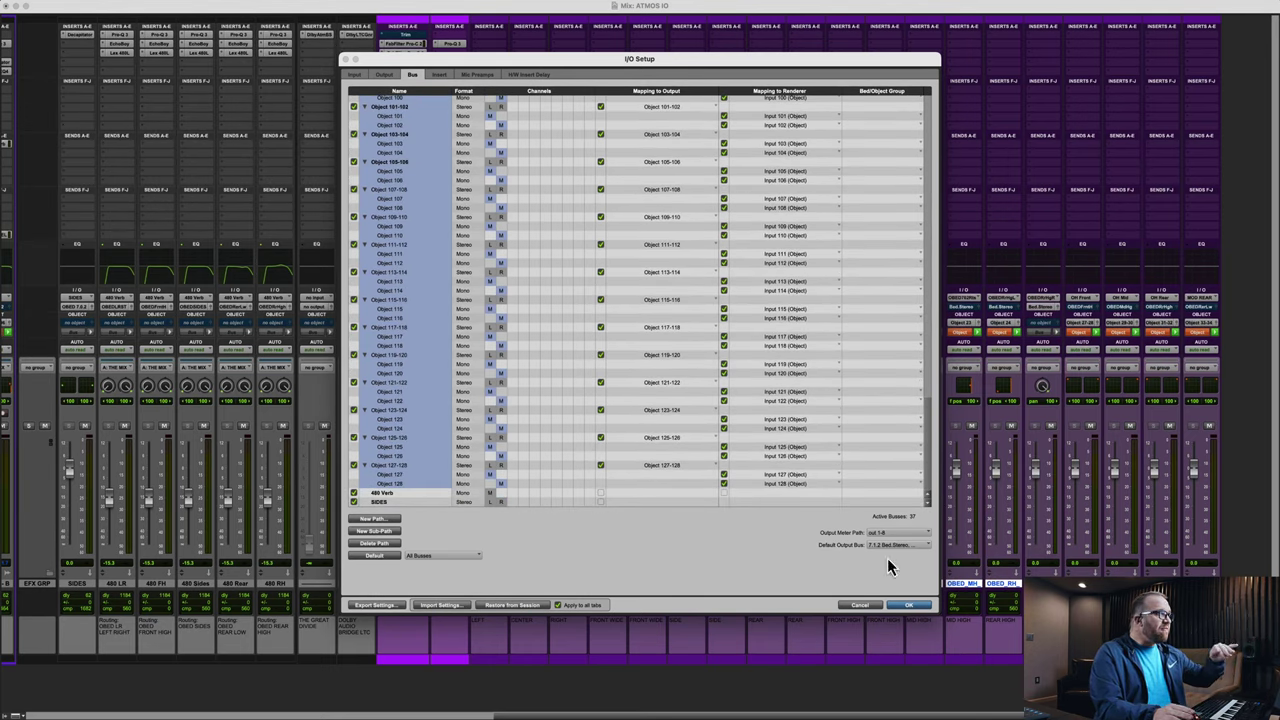
Step: Review the Binaural Settings distance values for inputs 1–128, then close the plug-in
click(319, 36)
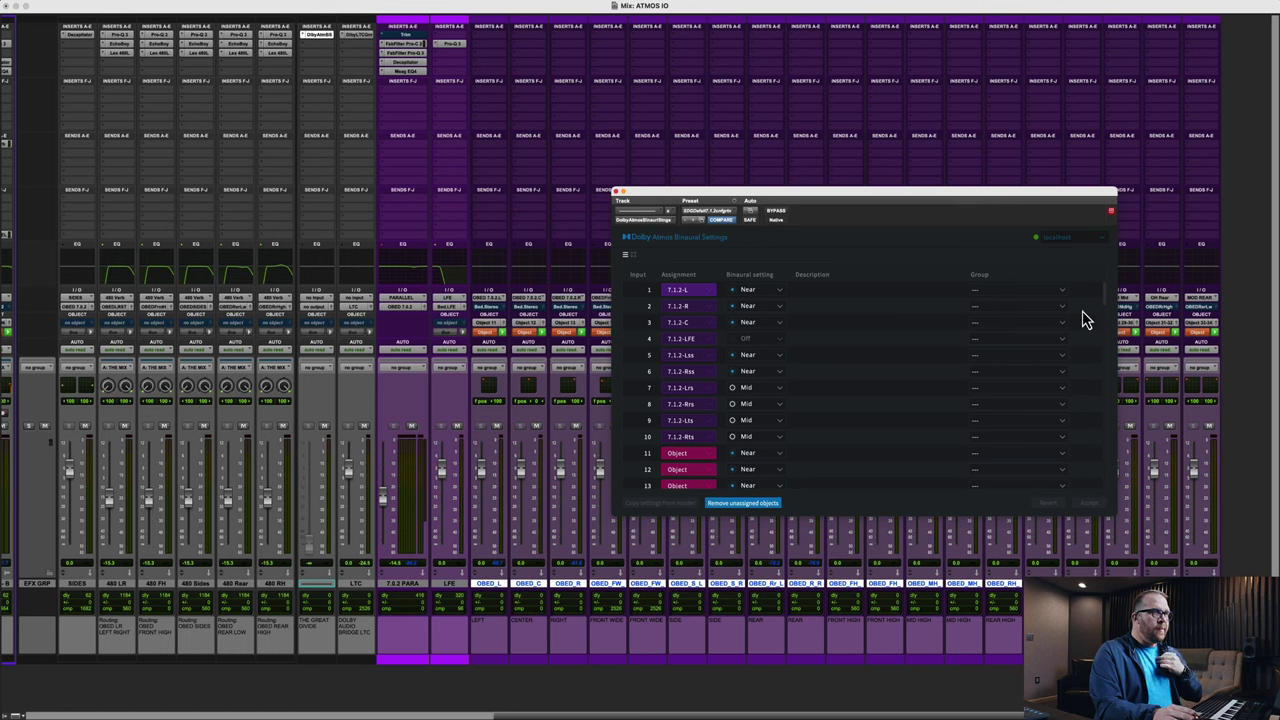
drag(1104, 297, 1103, 307)
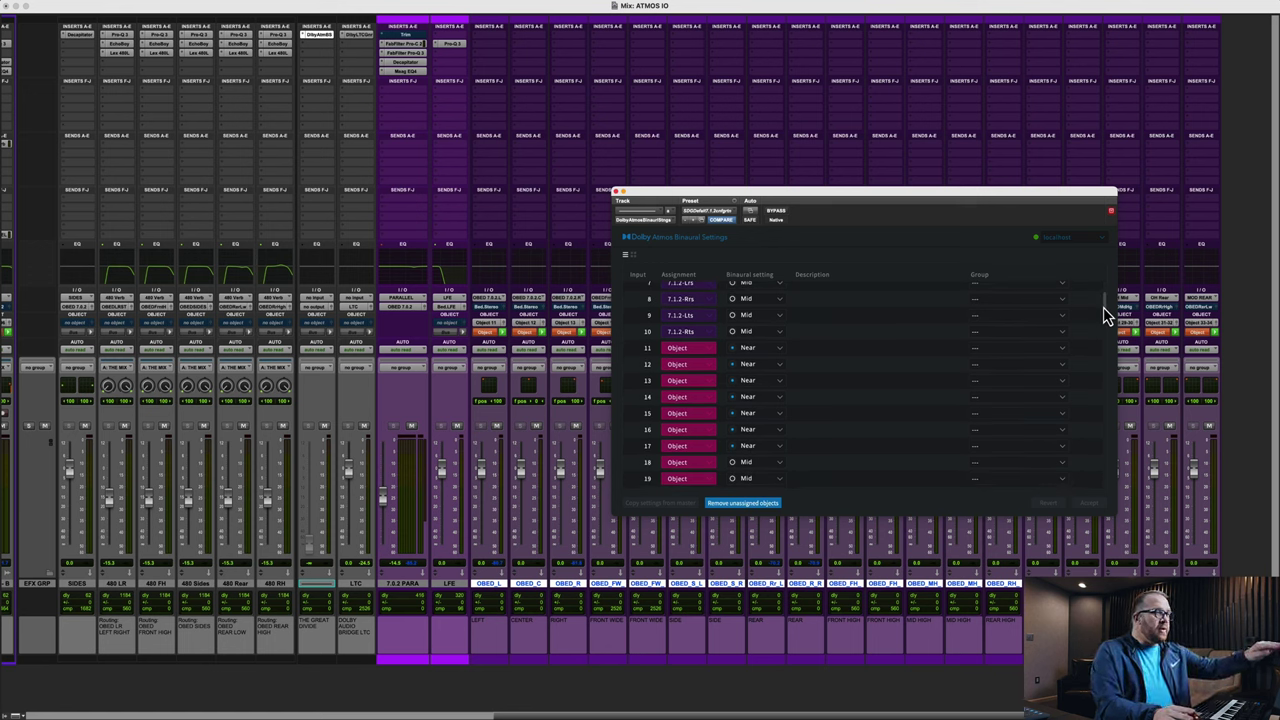
drag(1103, 308, 1108, 492)
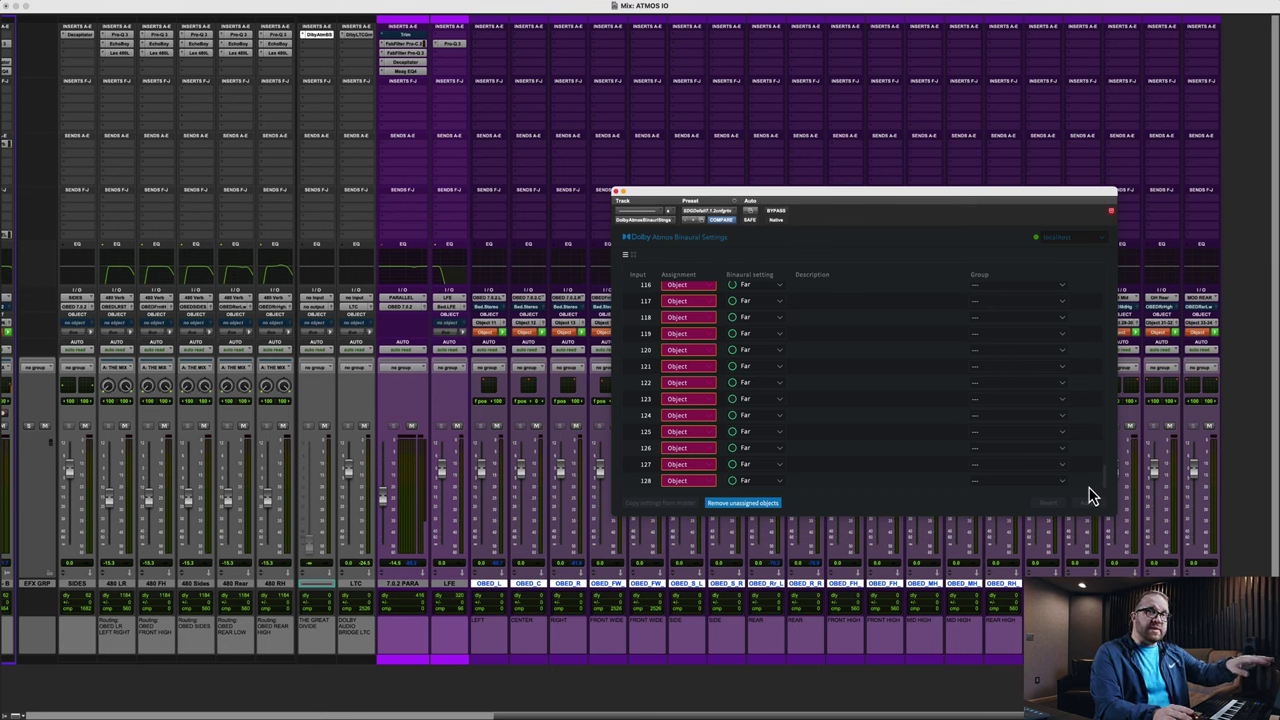
drag(1105, 487, 1103, 283)
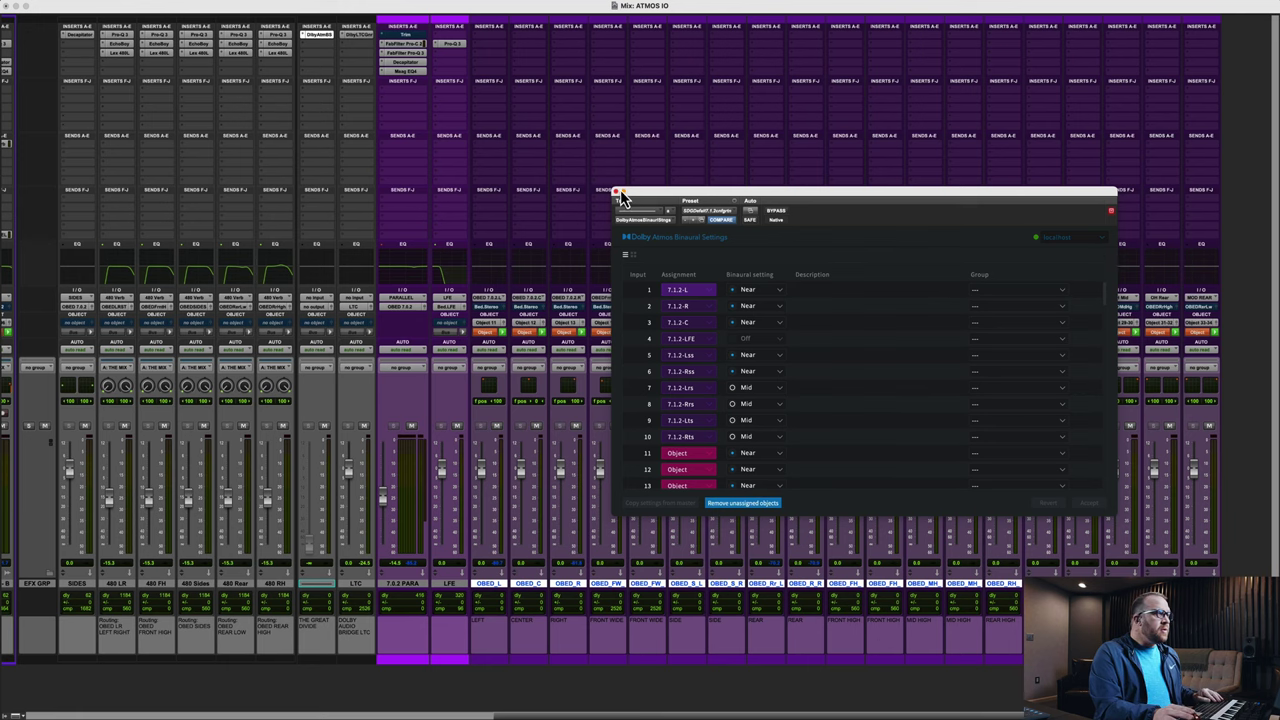
click(617, 193)
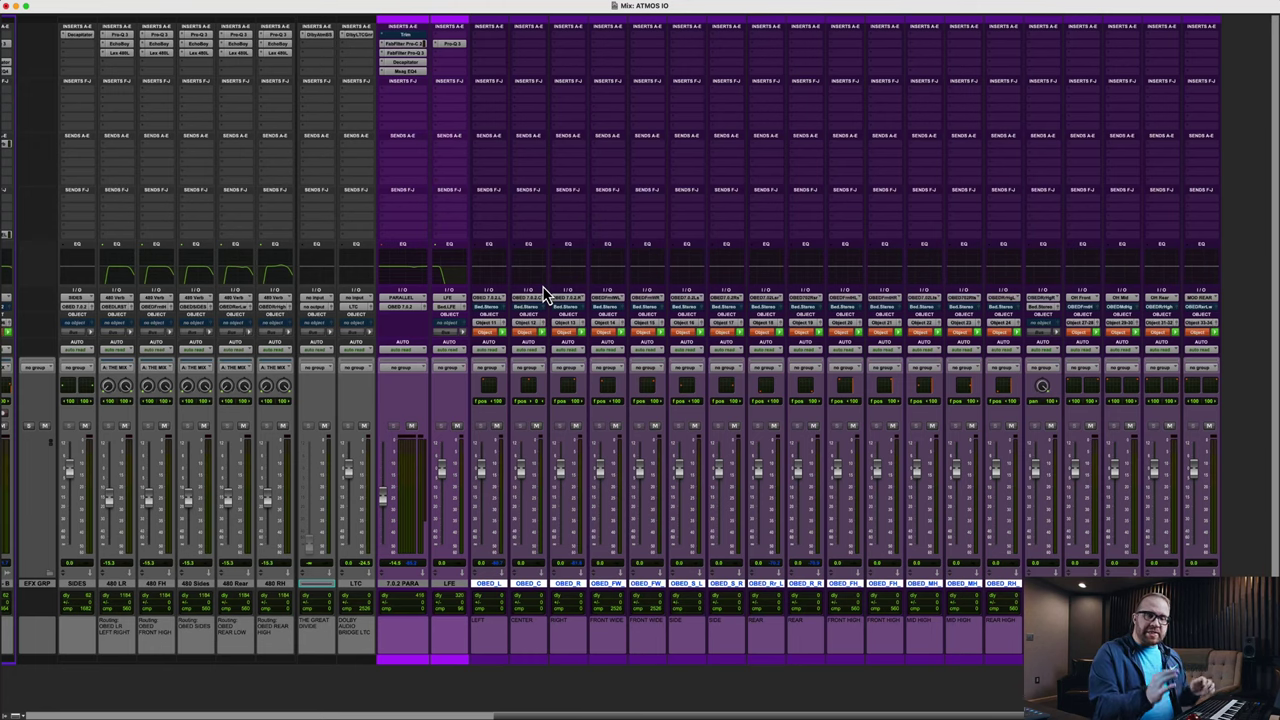
key(super+equal)
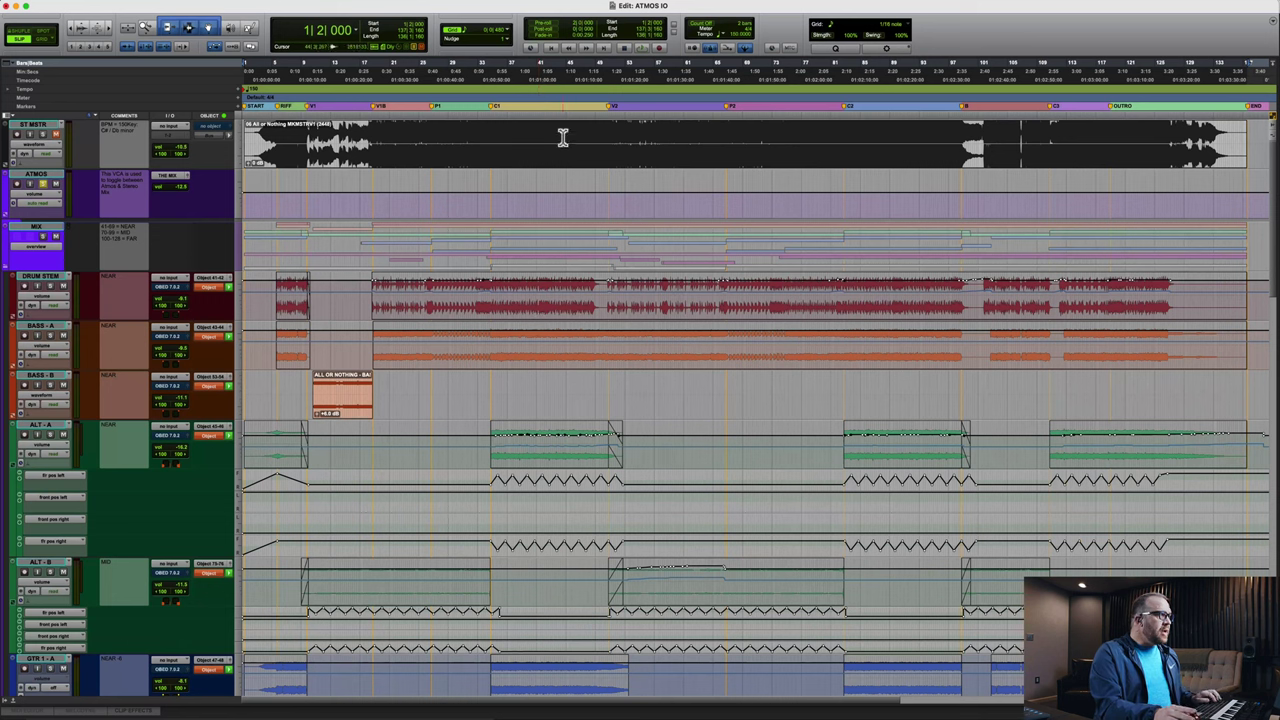
Step: Deselect the top tracks' clips and scroll through the drum, bass, ALT and guitar tracks
click(565, 172)
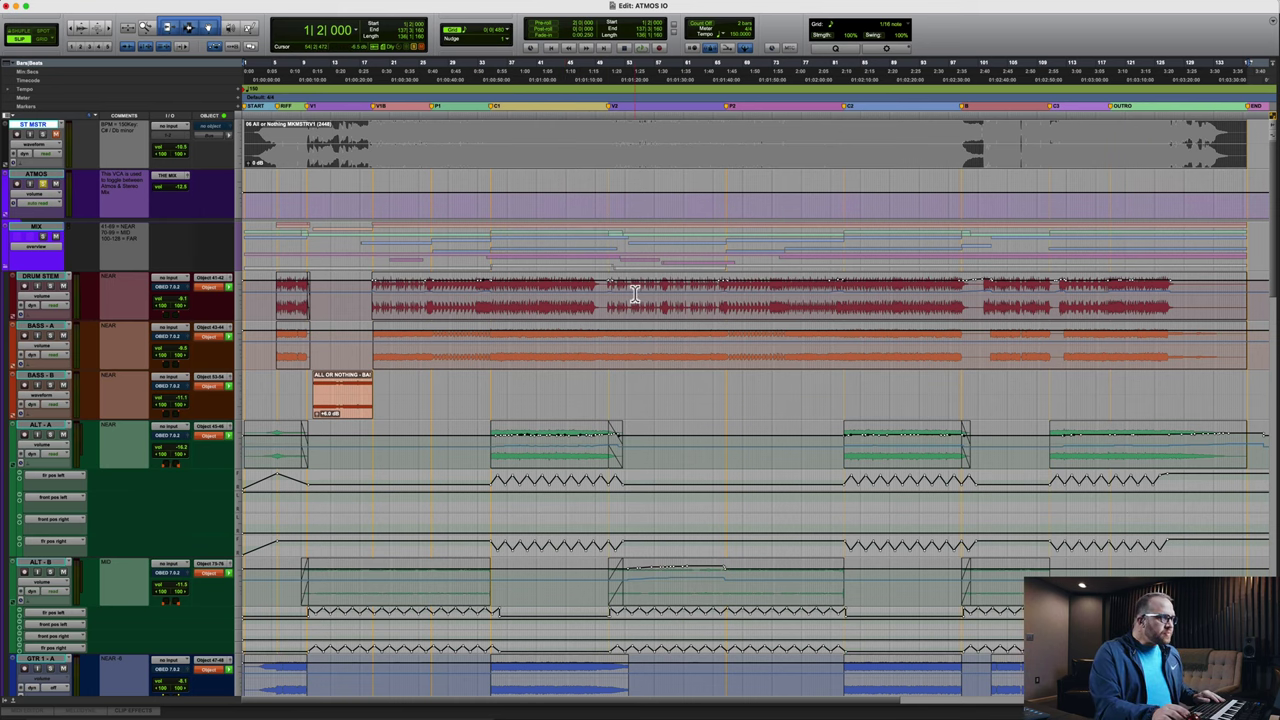
scroll(634, 293, down, 5)
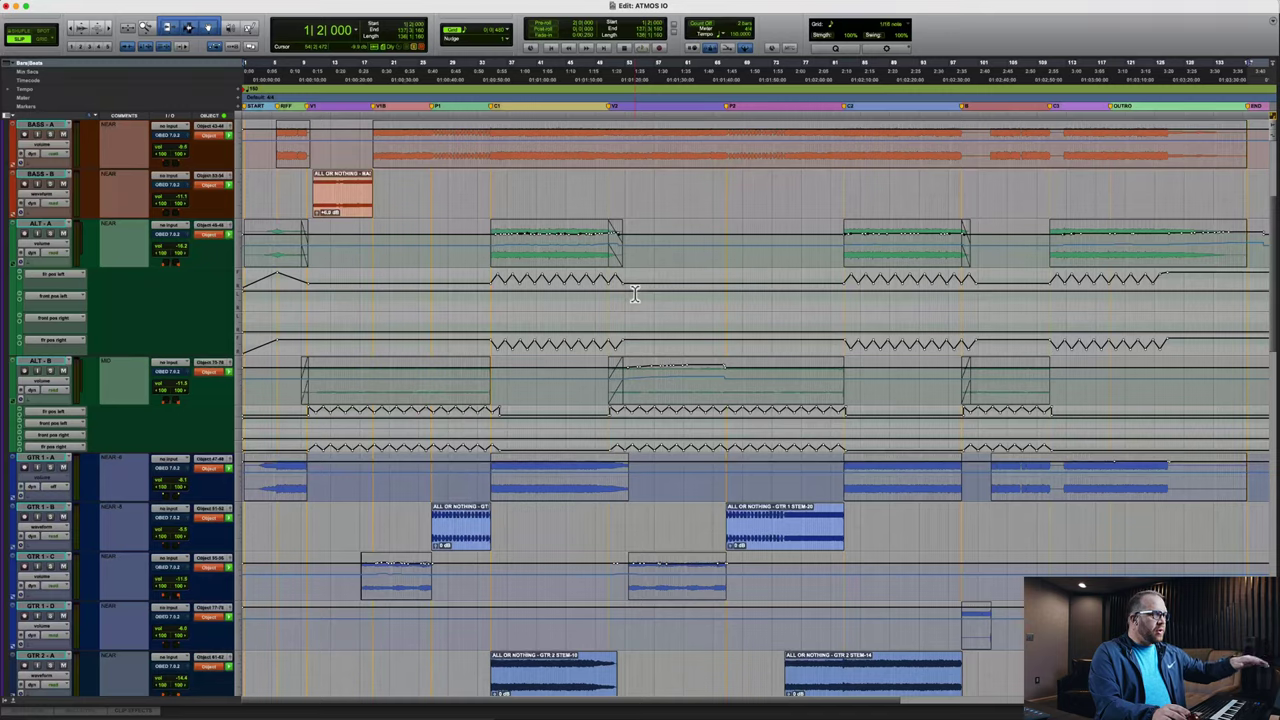
scroll(634, 293, down, 3)
scroll(634, 293, up, 8)
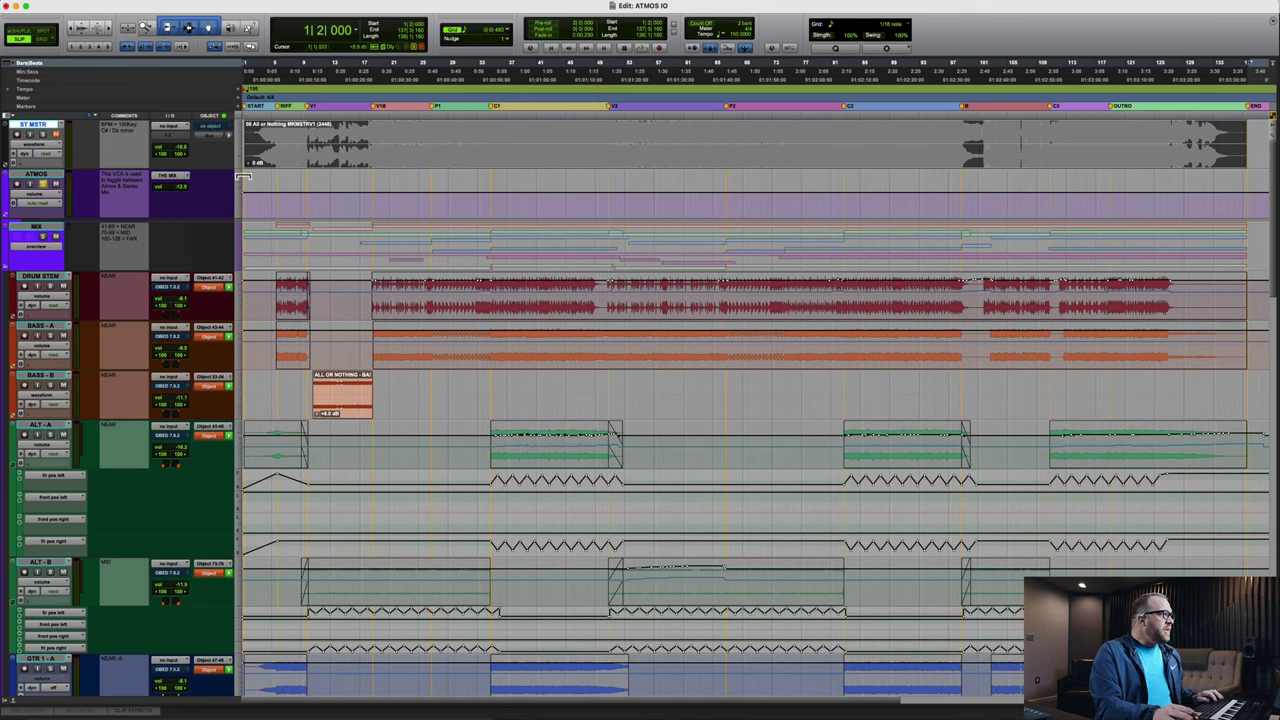
click(277, 204)
click(309, 164)
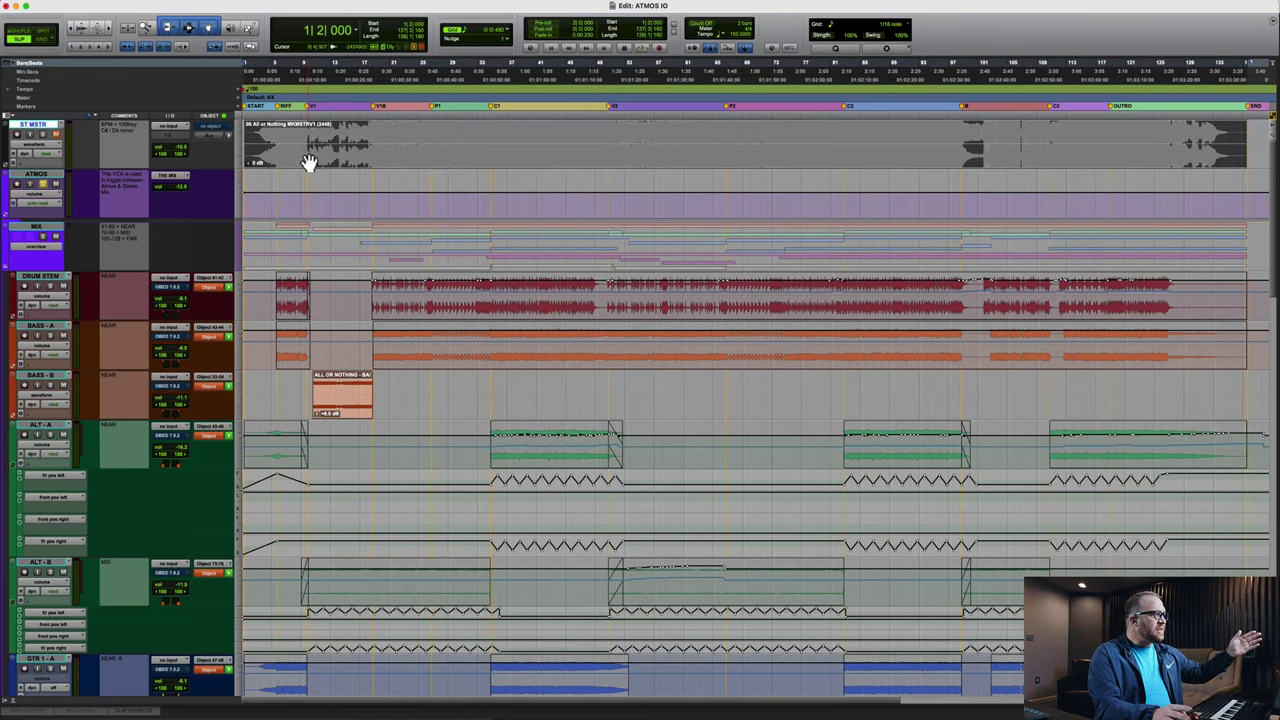
shift+click(54, 180)
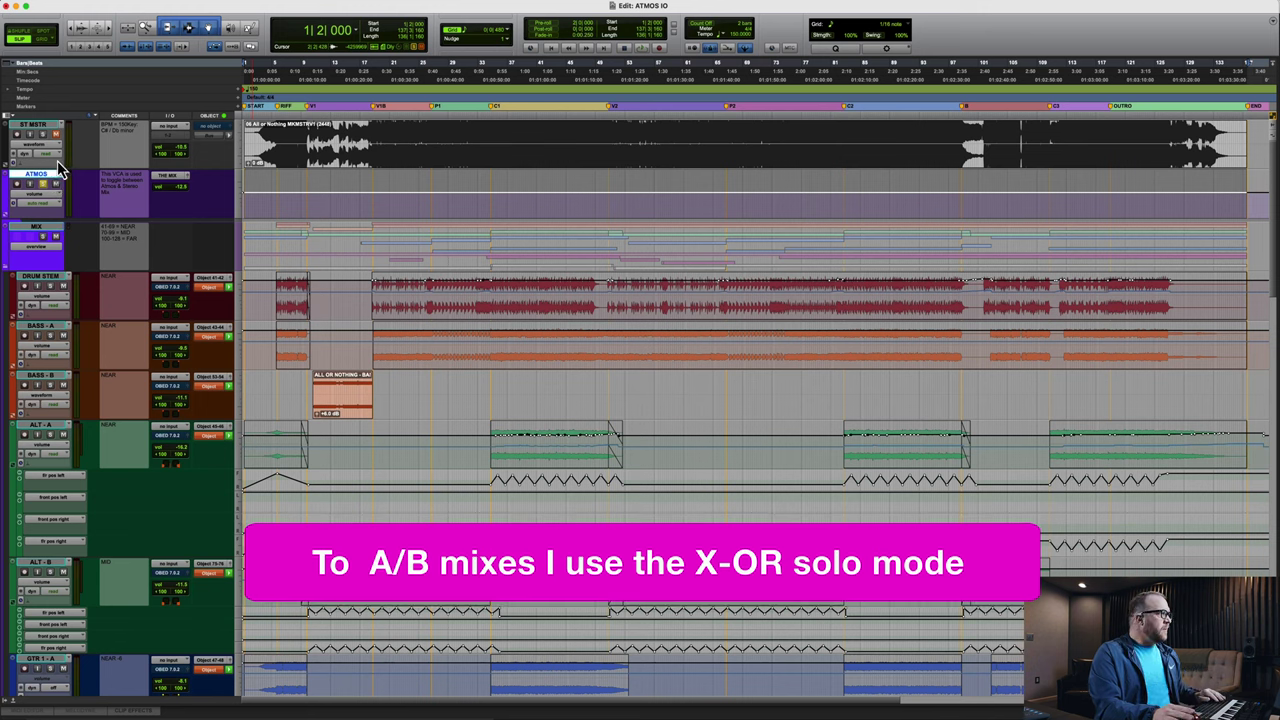
click(55, 183)
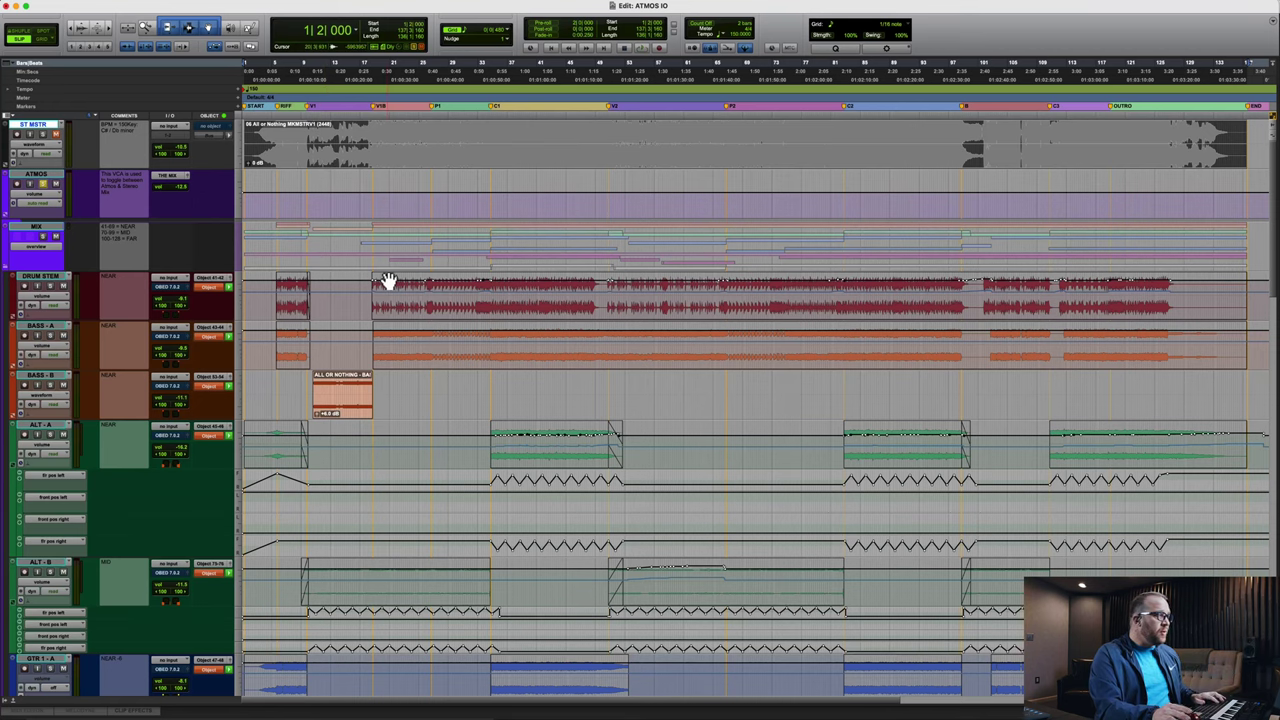
scroll(490, 394, down, 5)
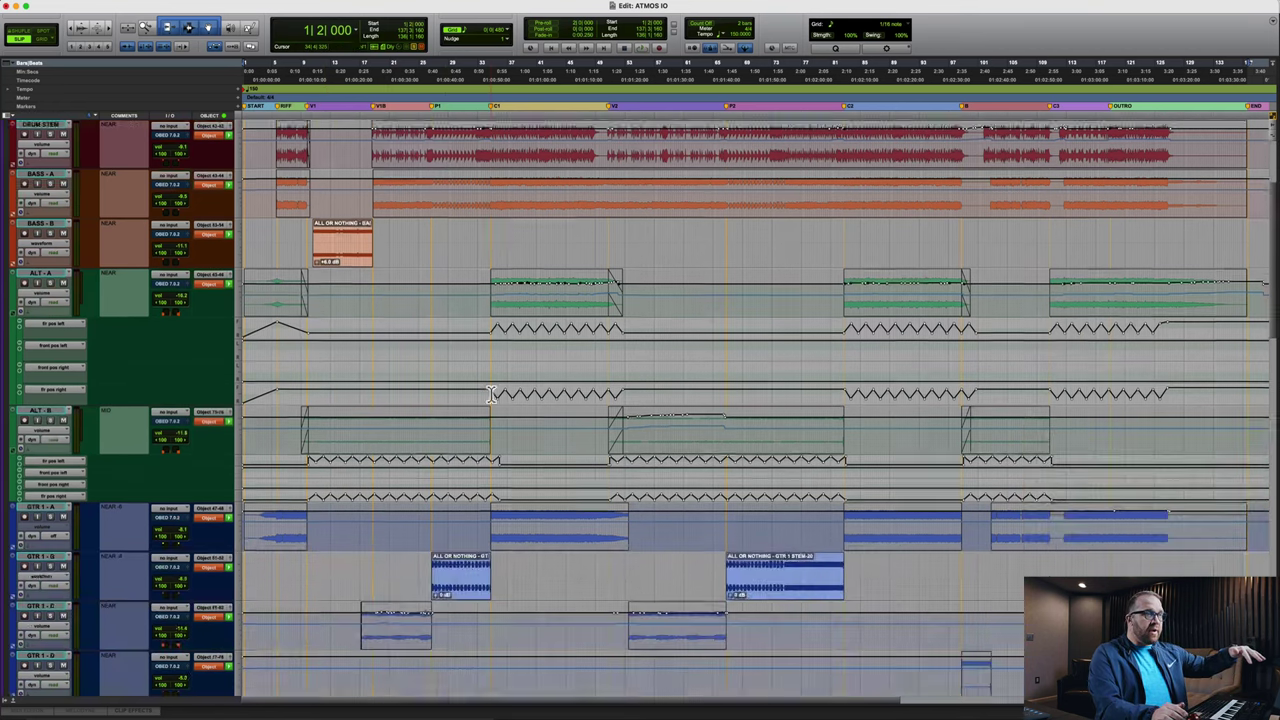
scroll(490, 394, down, 4)
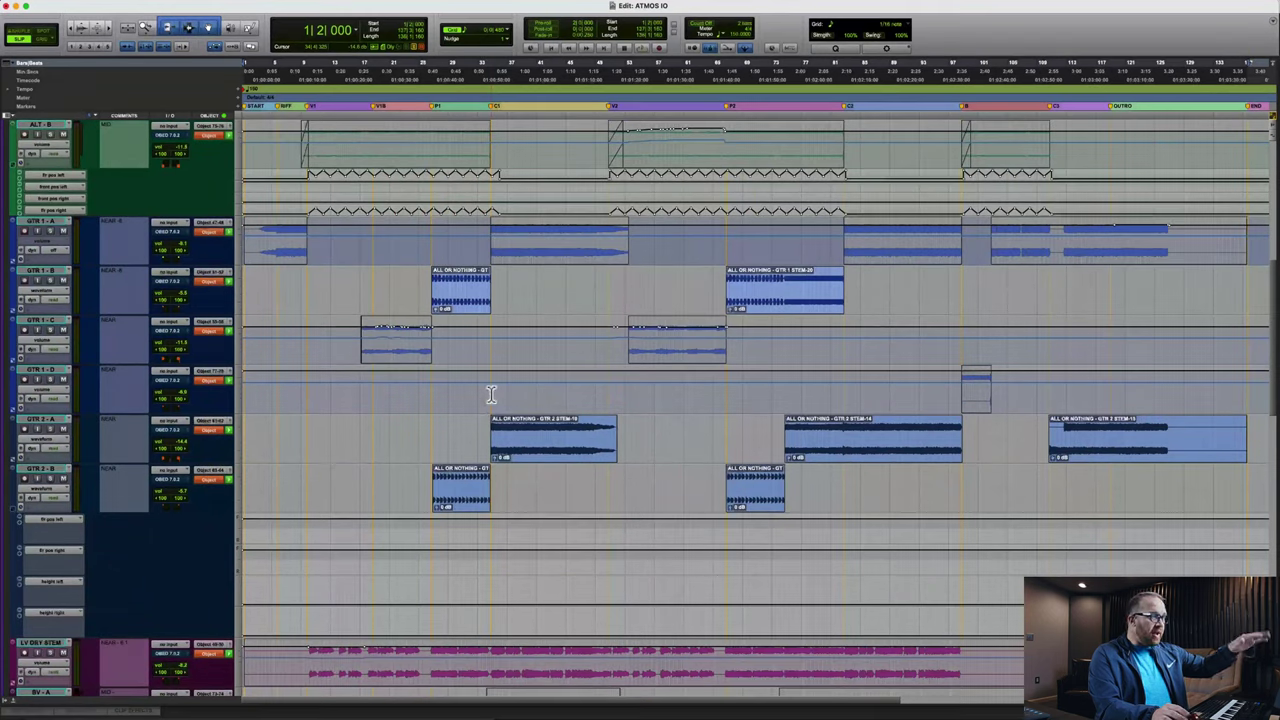
scroll(490, 394, up, 3)
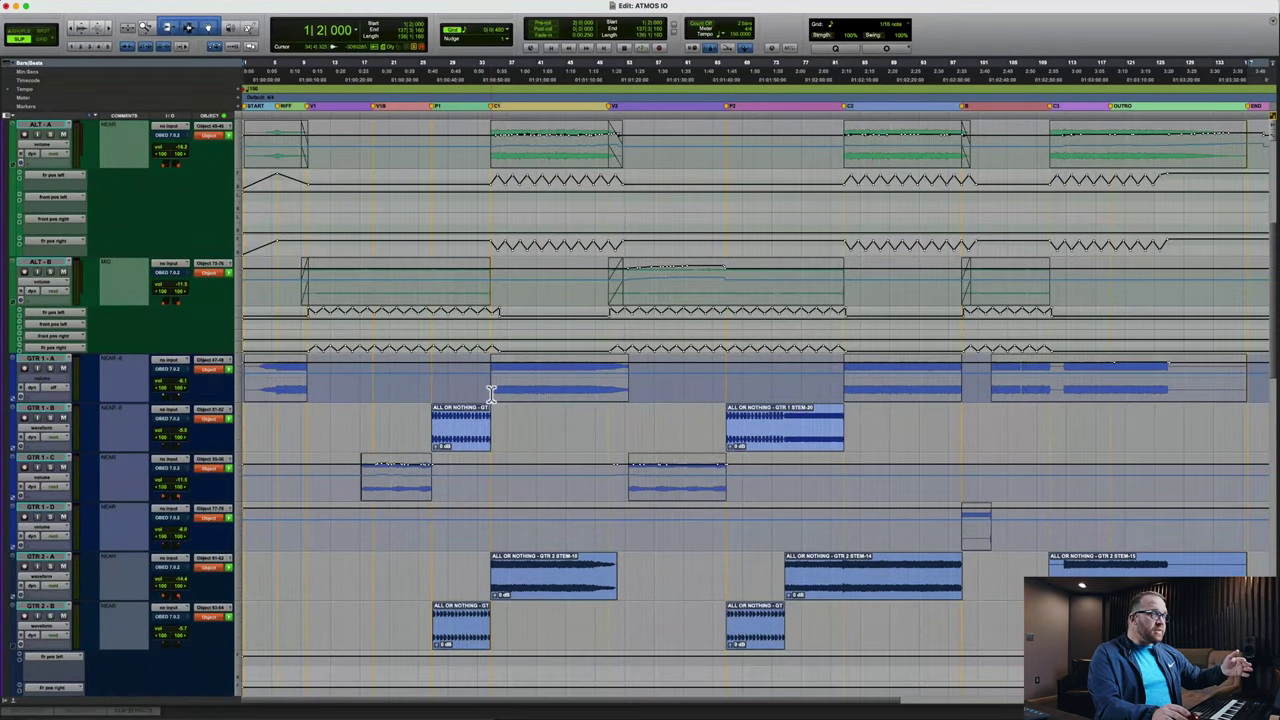
scroll(490, 394, up, 6)
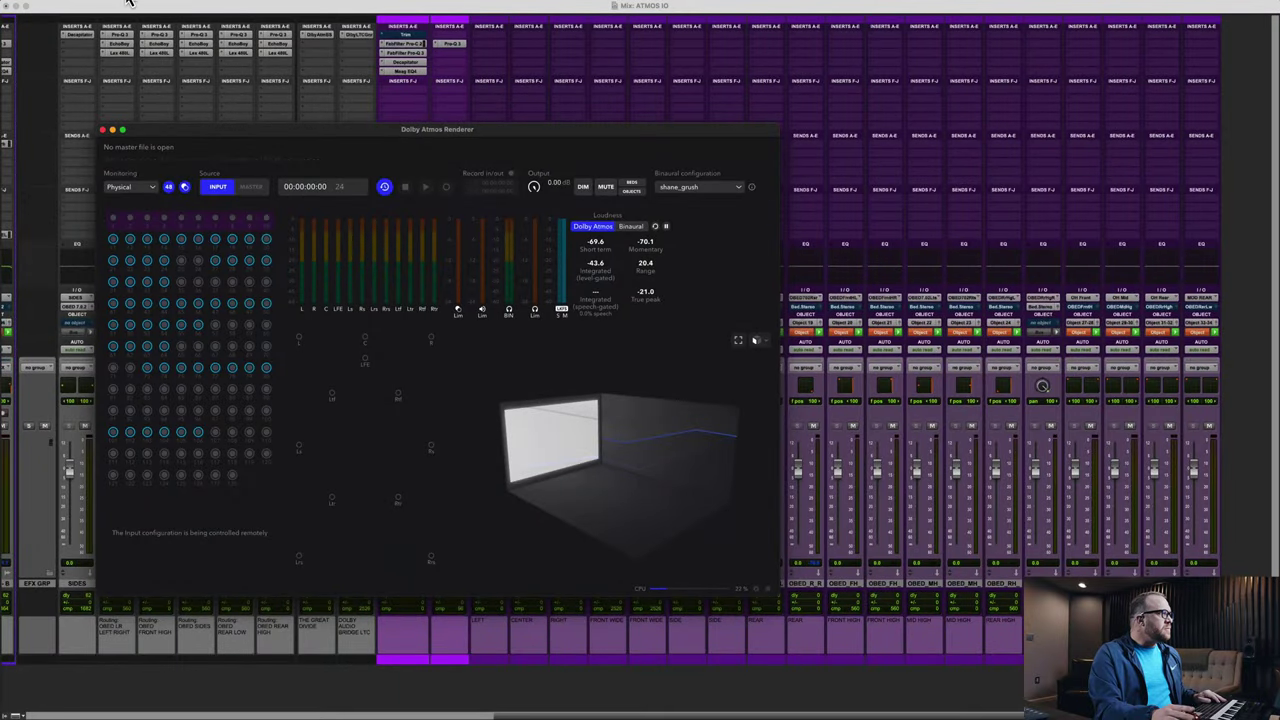
Step: Open the Dolby Atmos Renderer's menu bar to find the file commands
click(130, 4)
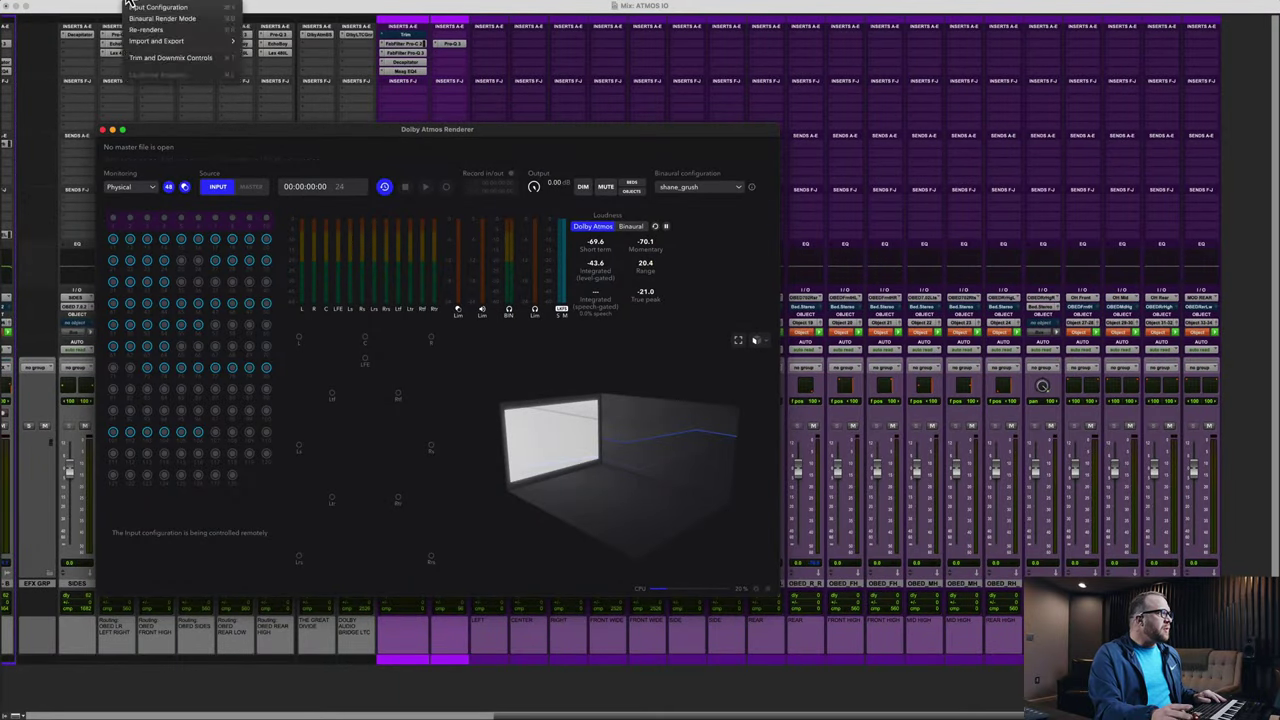
Step: Start a new master file in the Renderer and name it MIX 1
mouse_move(121, 5)
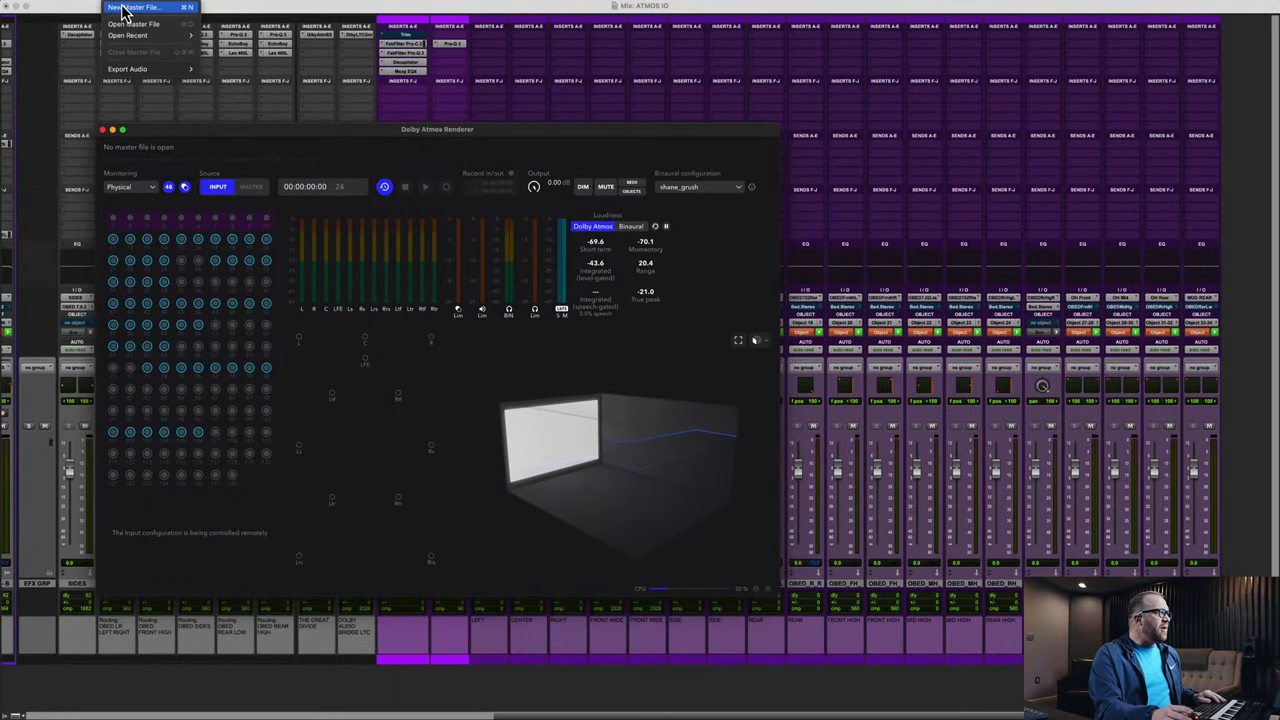
click(121, 8)
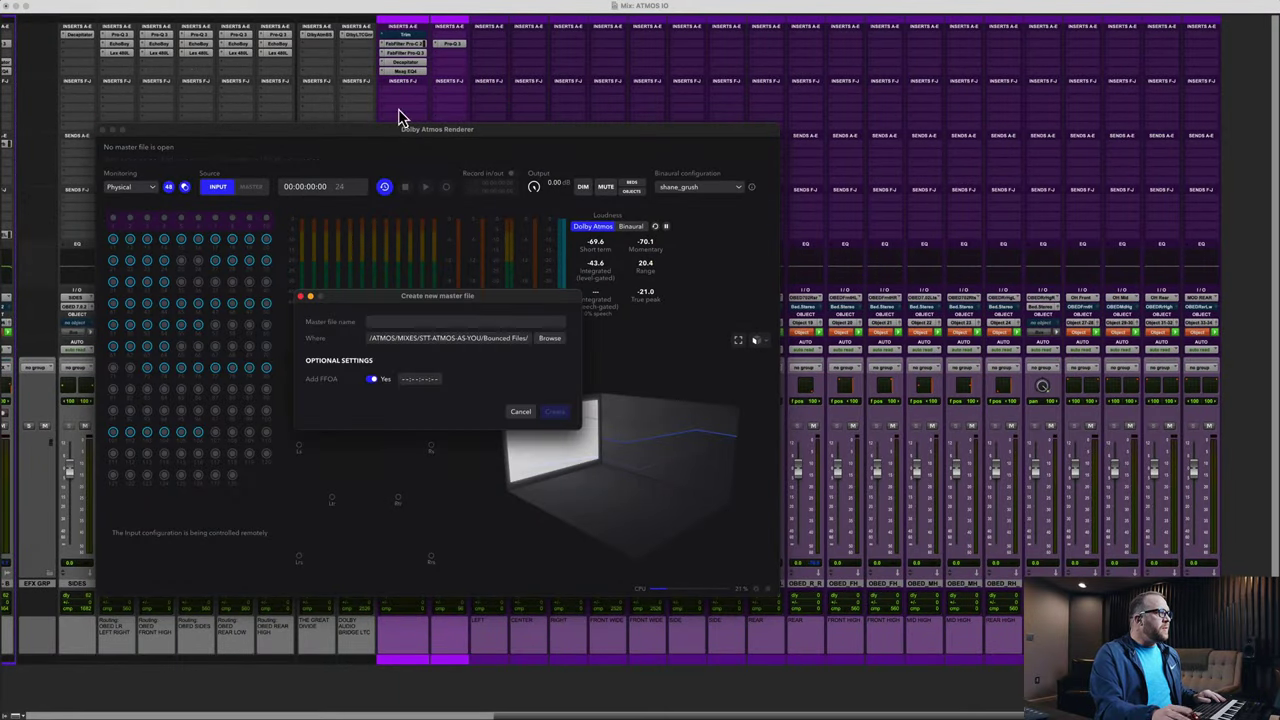
click(400, 321)
text(ME)
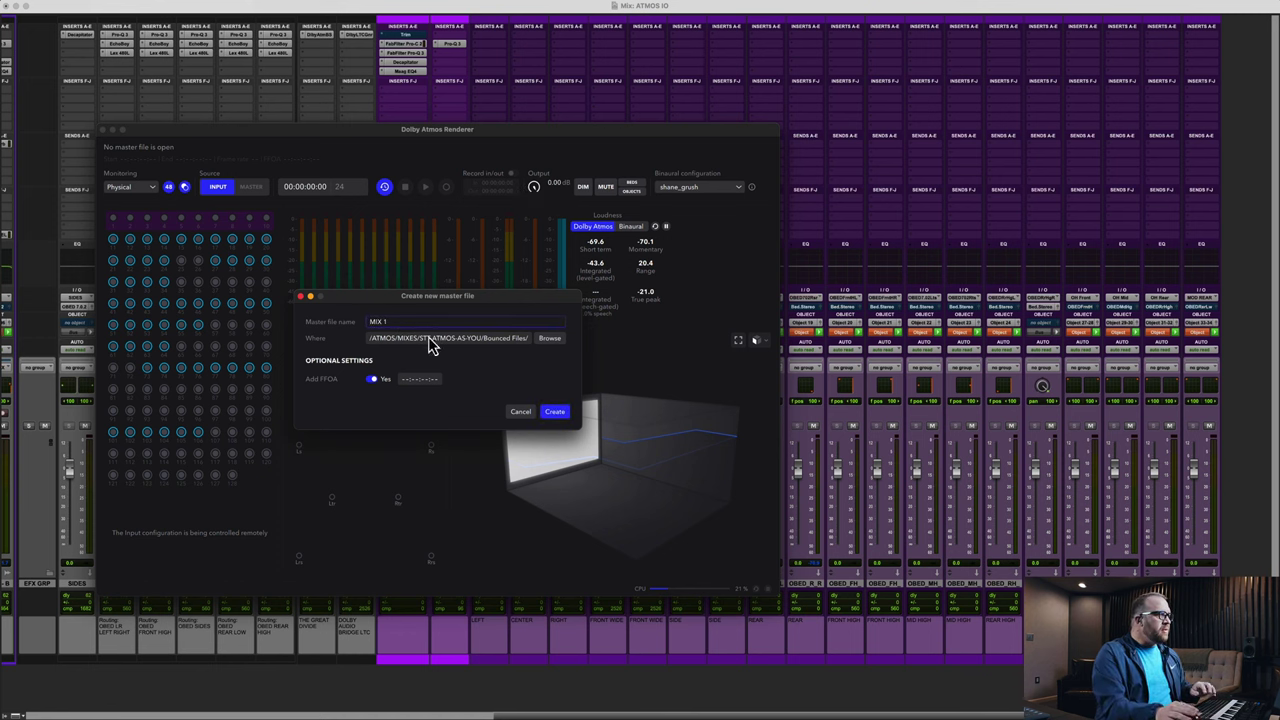
Step: Browse for a save location on the network drive, into the REMOTE WORK project folder
click(548, 340)
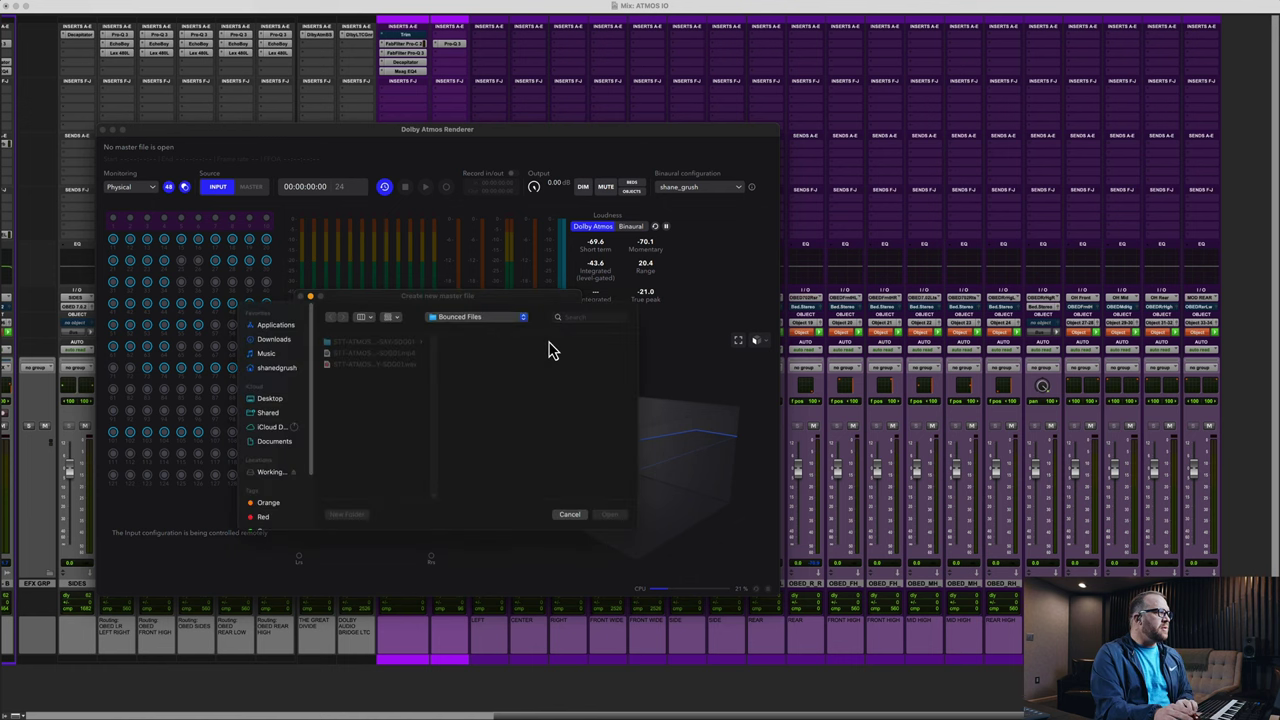
click(266, 402)
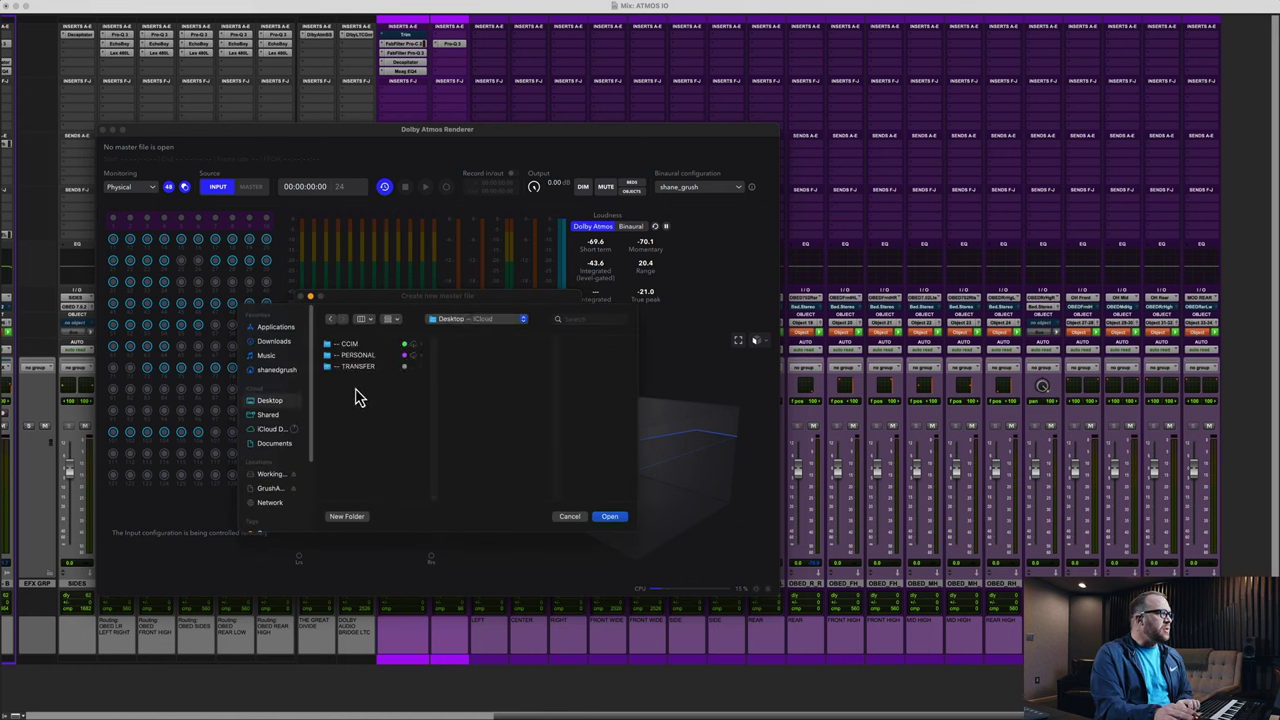
click(270, 488)
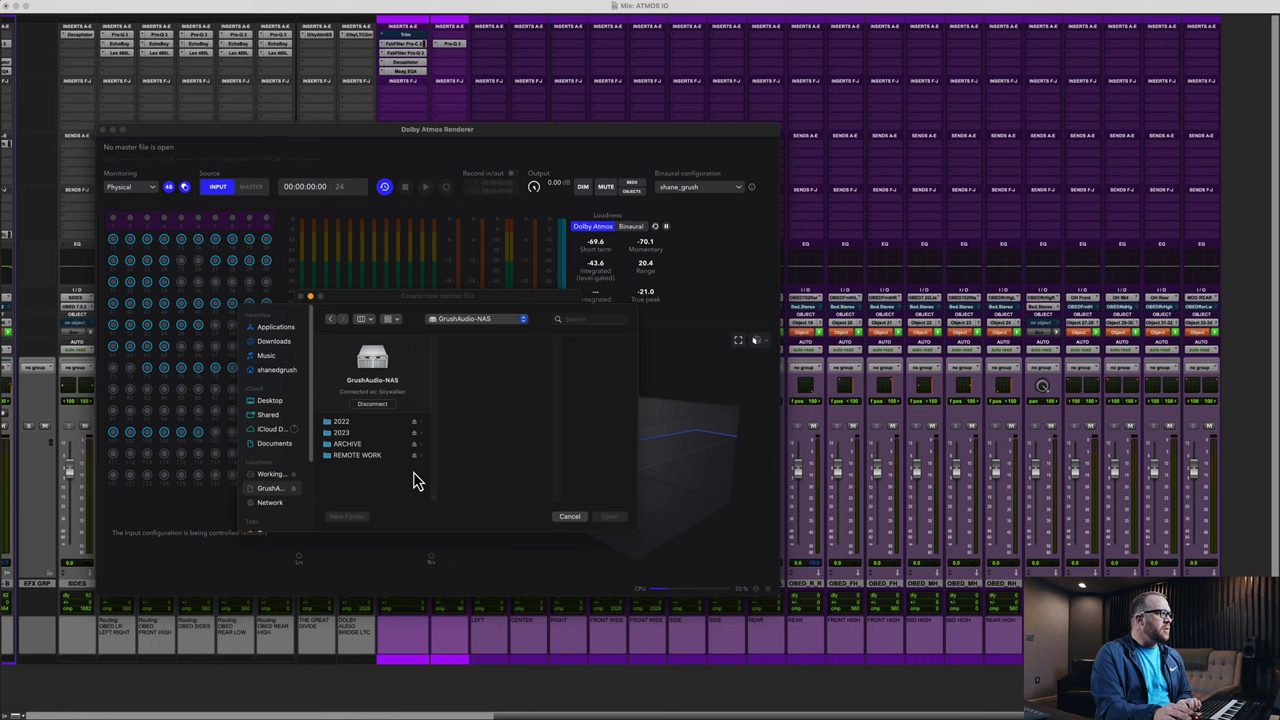
key(Right)
key(Left)
key(Down)
key(Down)
key(Right)
click(466, 411)
Step: Set the destination to ATMOS MIXES/STT-ATMOS-AON-SDG05 via MUSIC, ALT and SWEETWATER
key(Right)
key(Down)
key(Right)
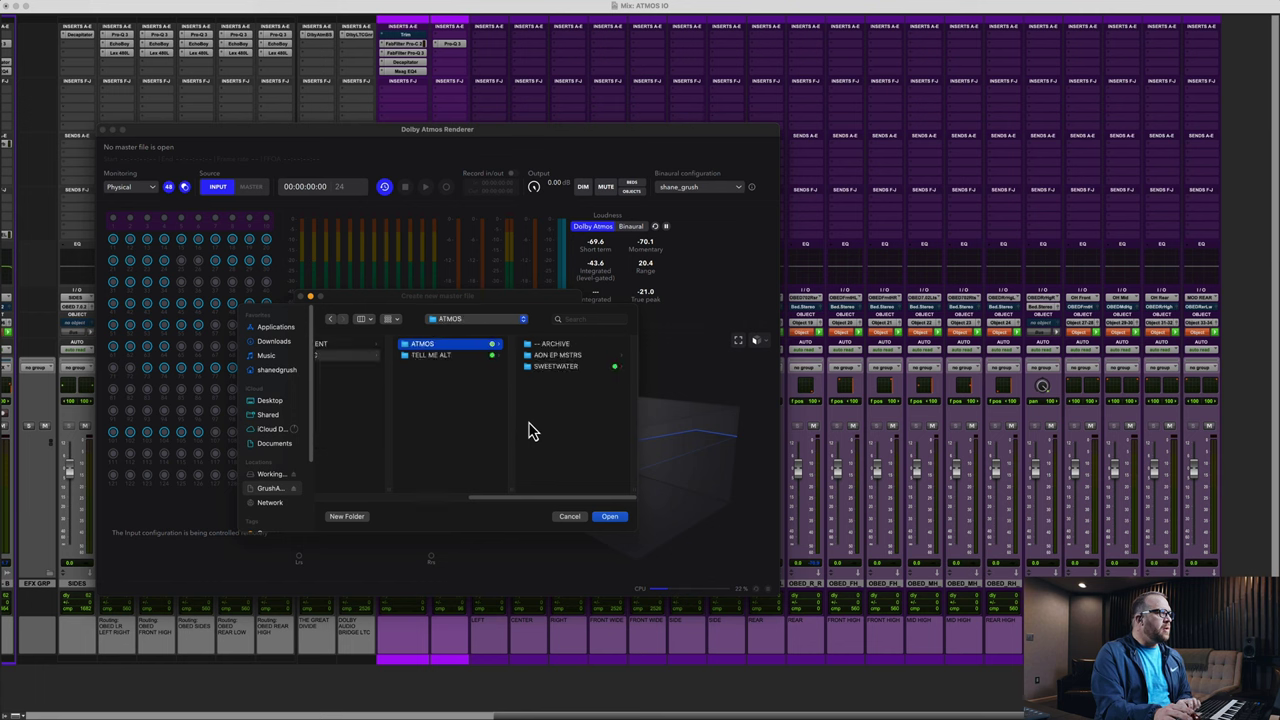
key(Down)
key(Right)
key(Down)
key(Down)
key(Right)
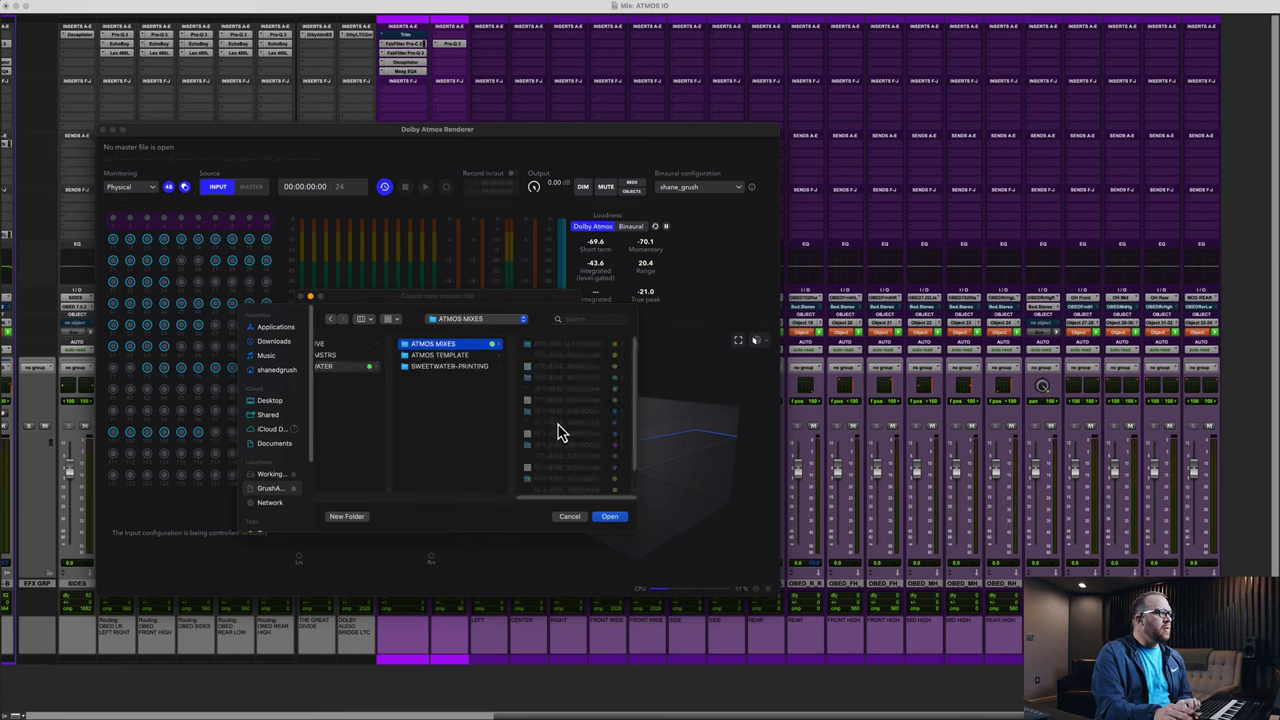
key(Right)
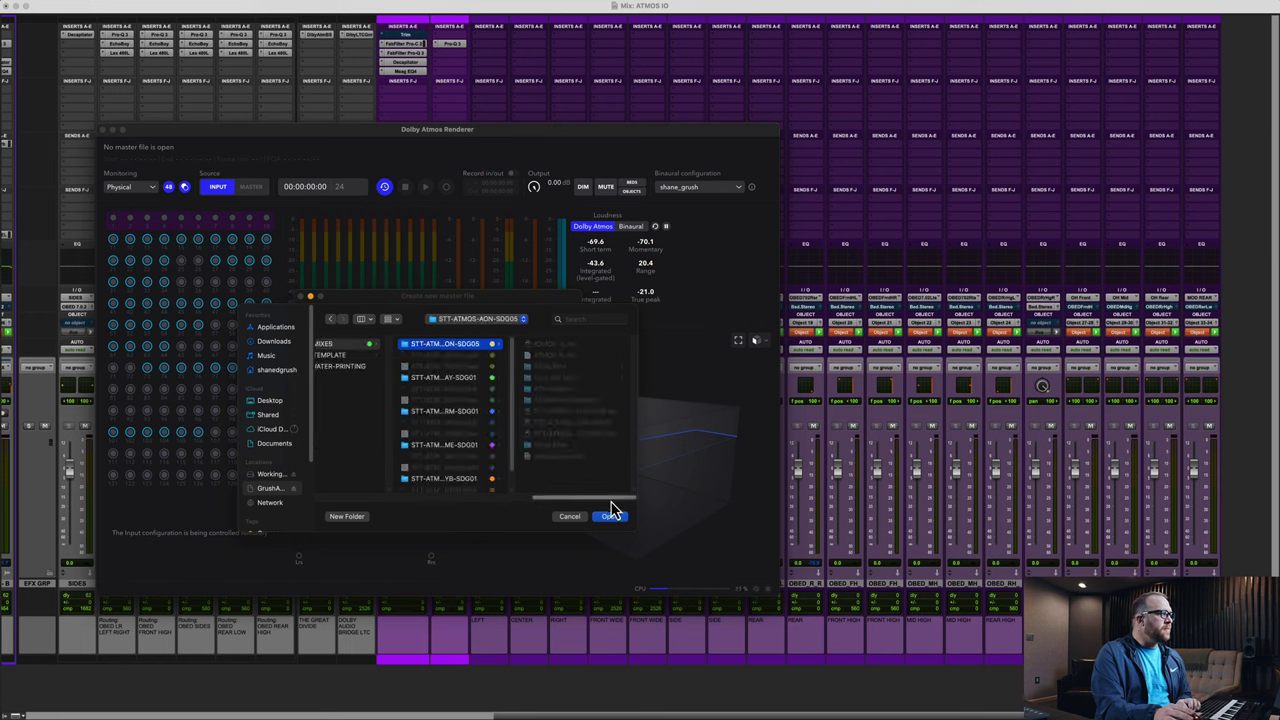
click(610, 517)
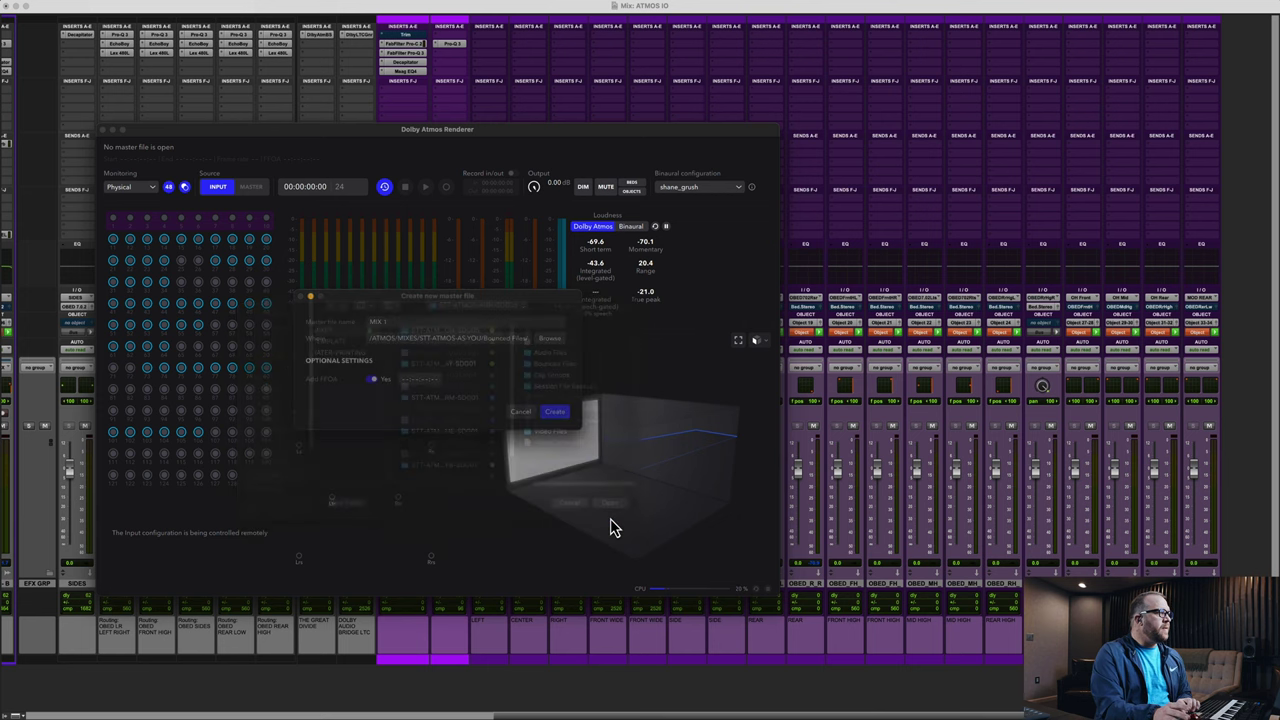
Step: Create the MIX 1.atmos master file with Add FFOA set to No, then start recording
click(372, 381)
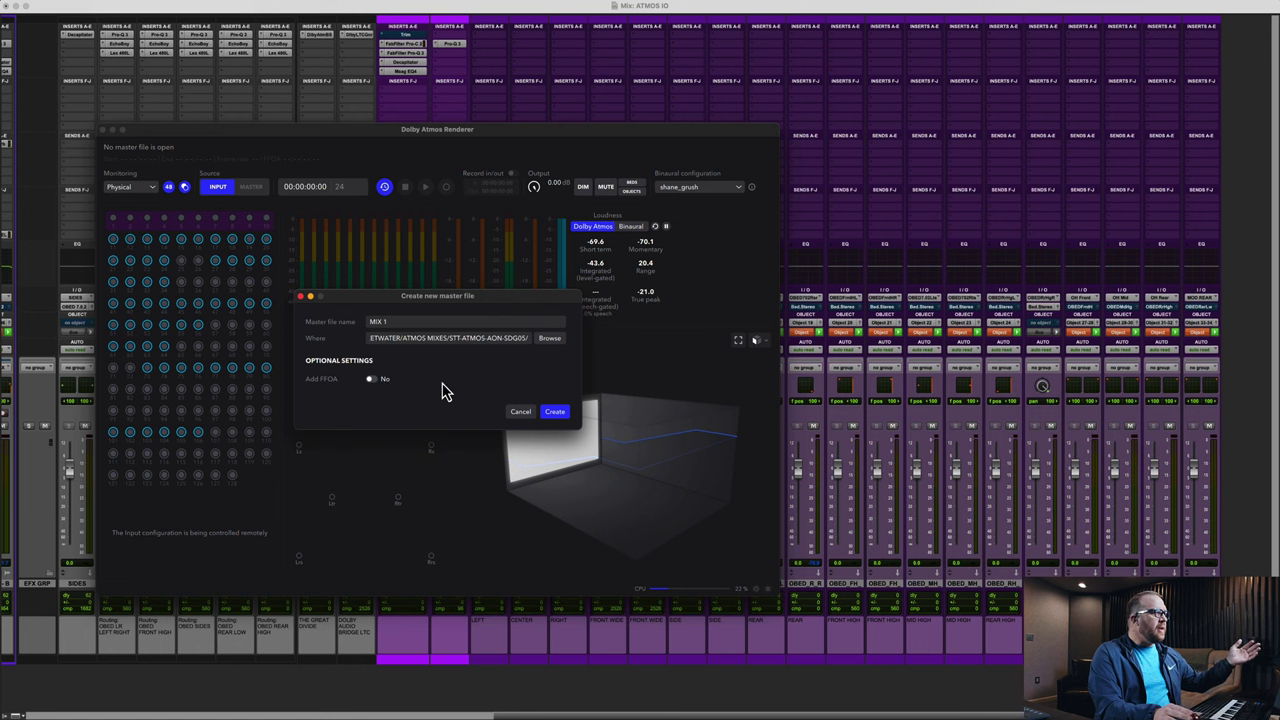
click(555, 413)
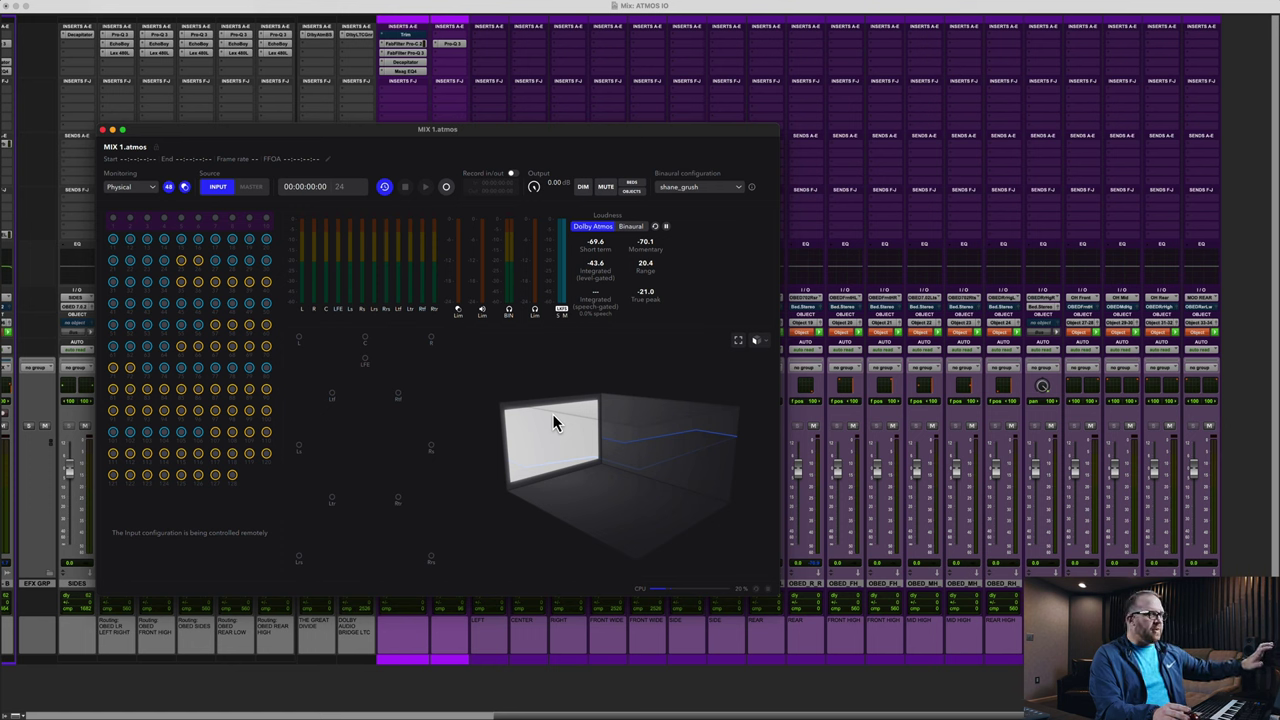
click(446, 188)
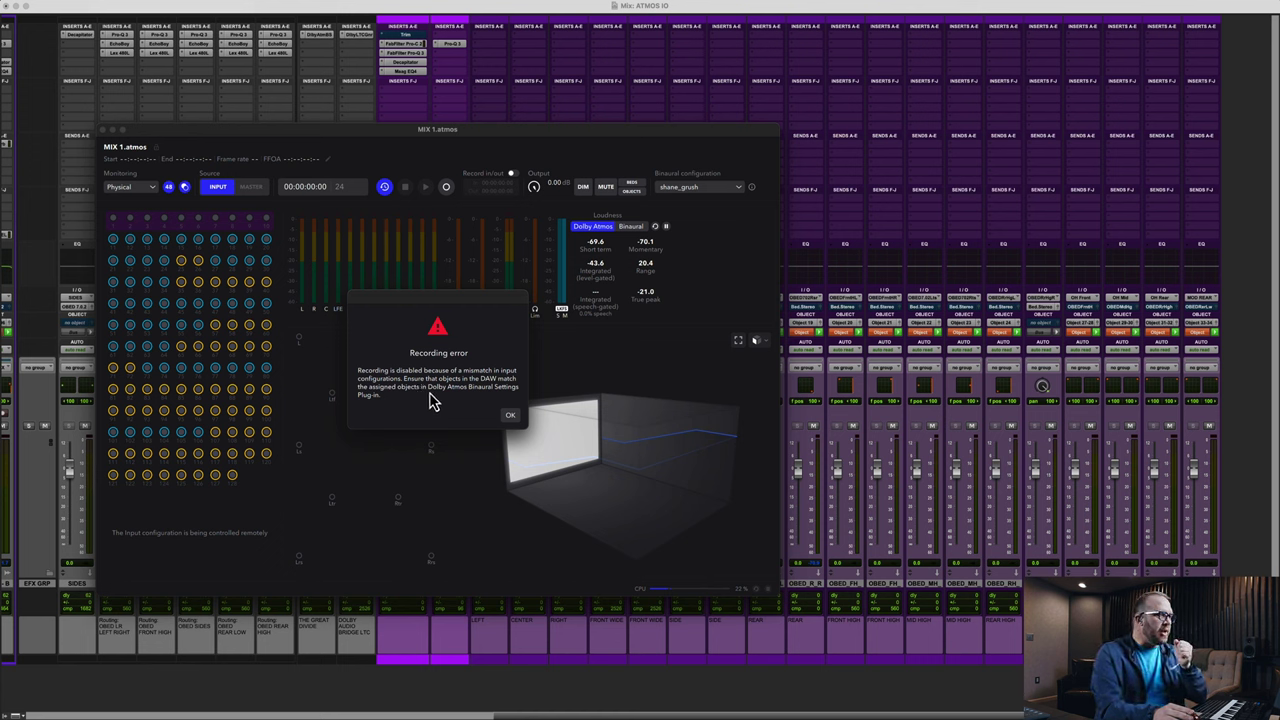
Step: Dismiss the recording error, remove unassigned objects in Binaural Settings, and arm MIX 1 for recording
click(509, 416)
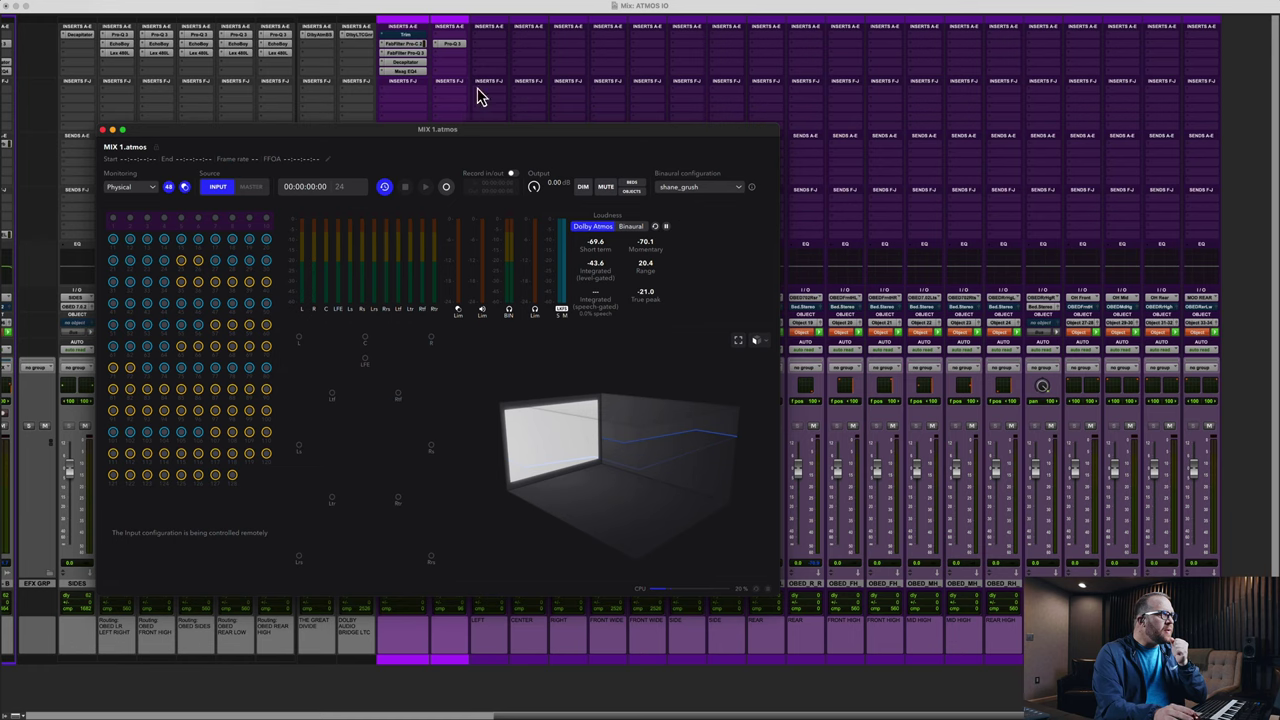
click(380, 30)
click(320, 35)
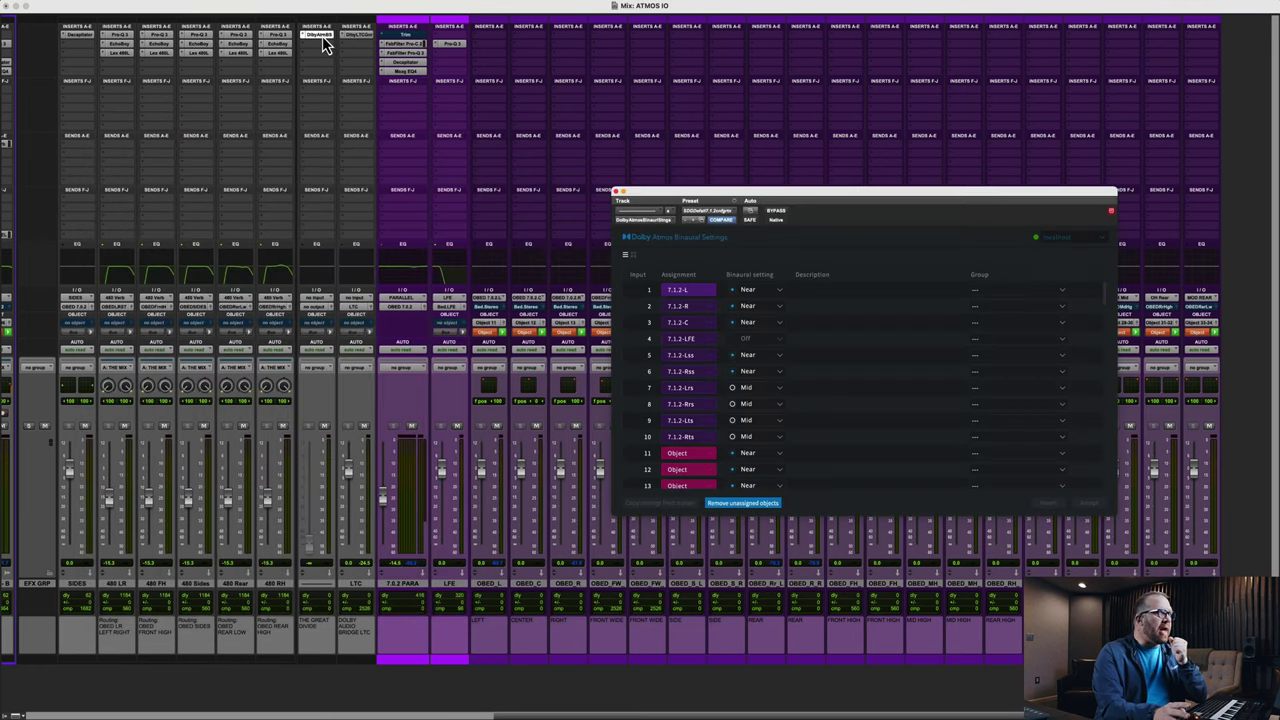
click(764, 505)
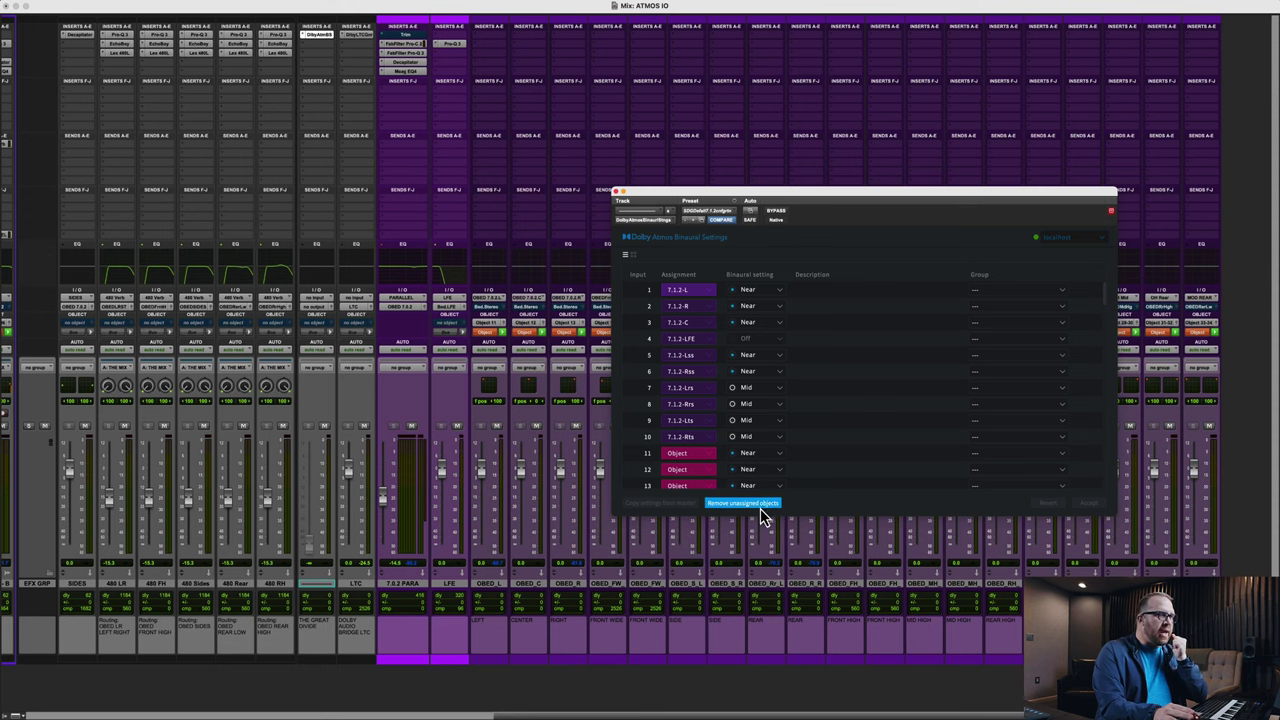
key(super+Tab)
click(446, 187)
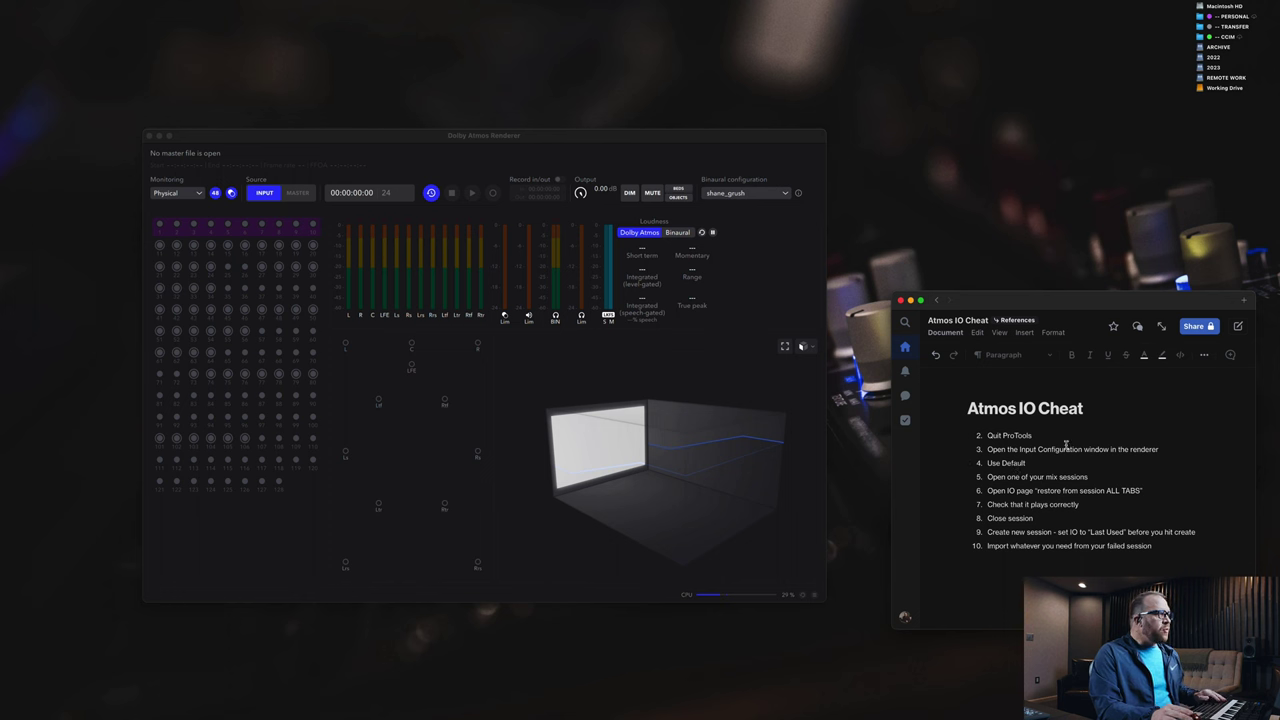
Step: Reset the renderer's input configuration to default (7.1.2 bed on inputs 1–10) and accept it
click(626, 145)
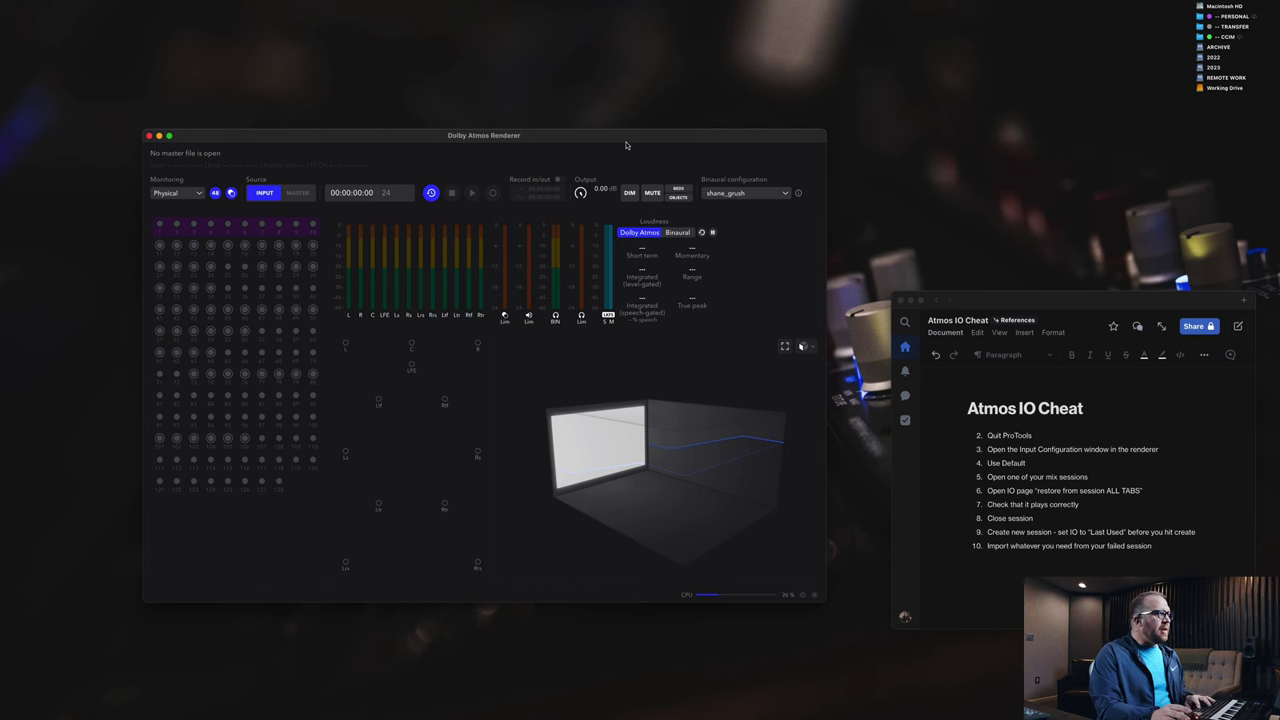
key(super+i)
drag(528, 135, 473, 56)
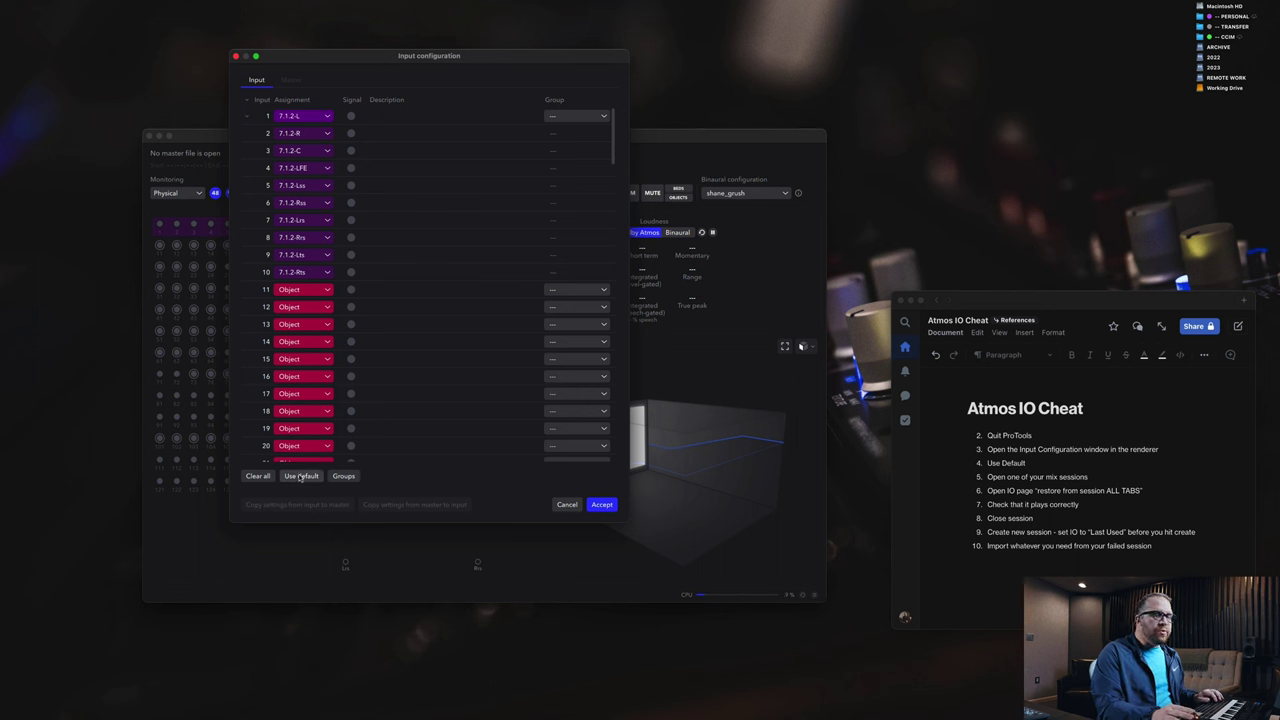
click(295, 481)
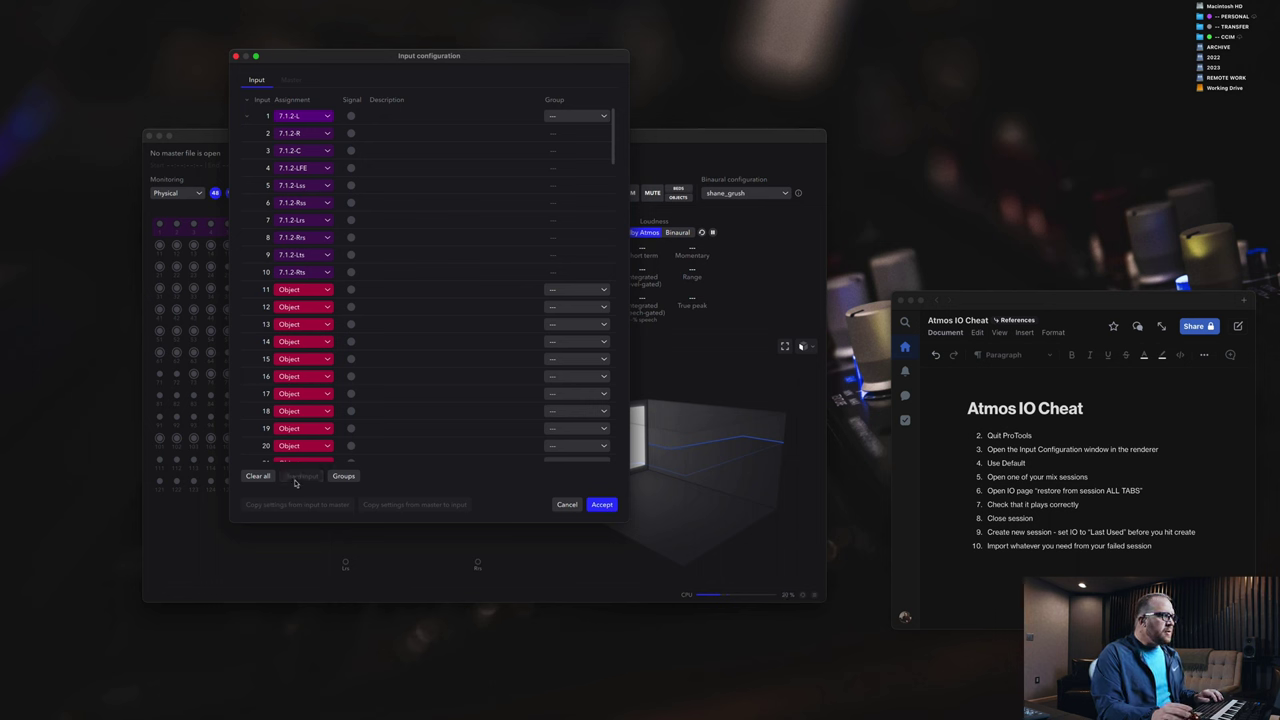
click(600, 504)
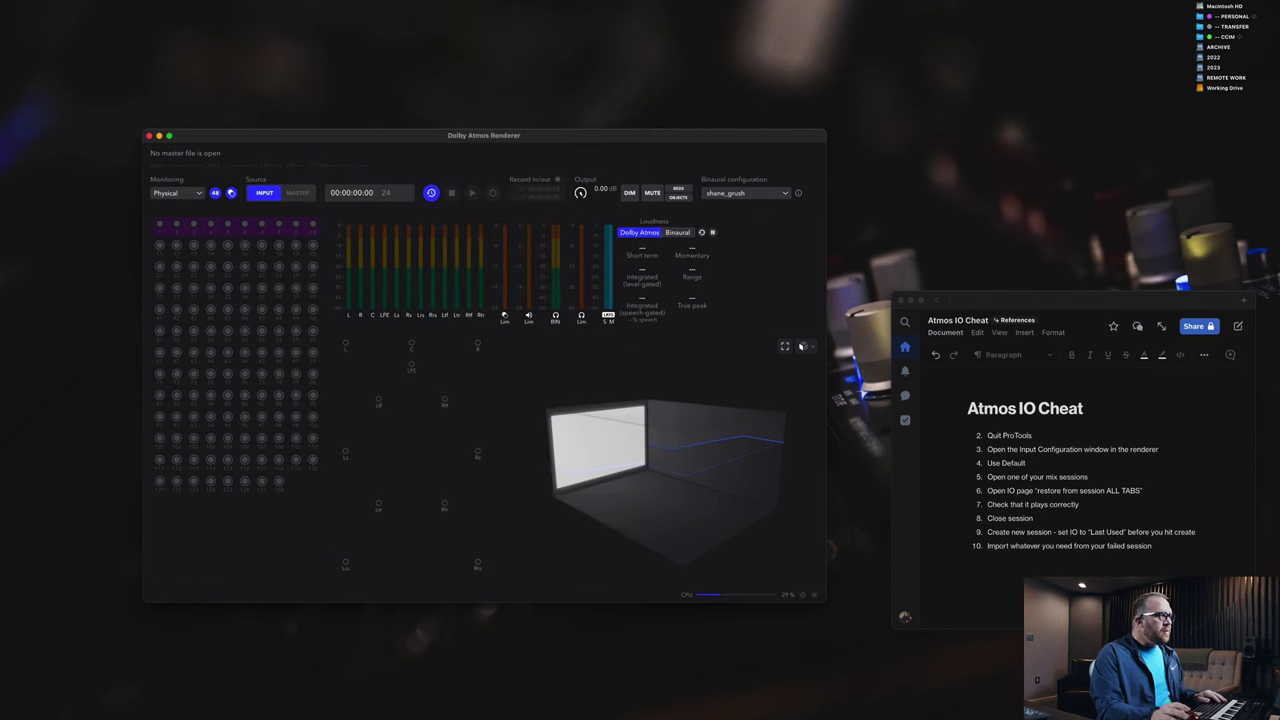
mouse_move(445, 700)
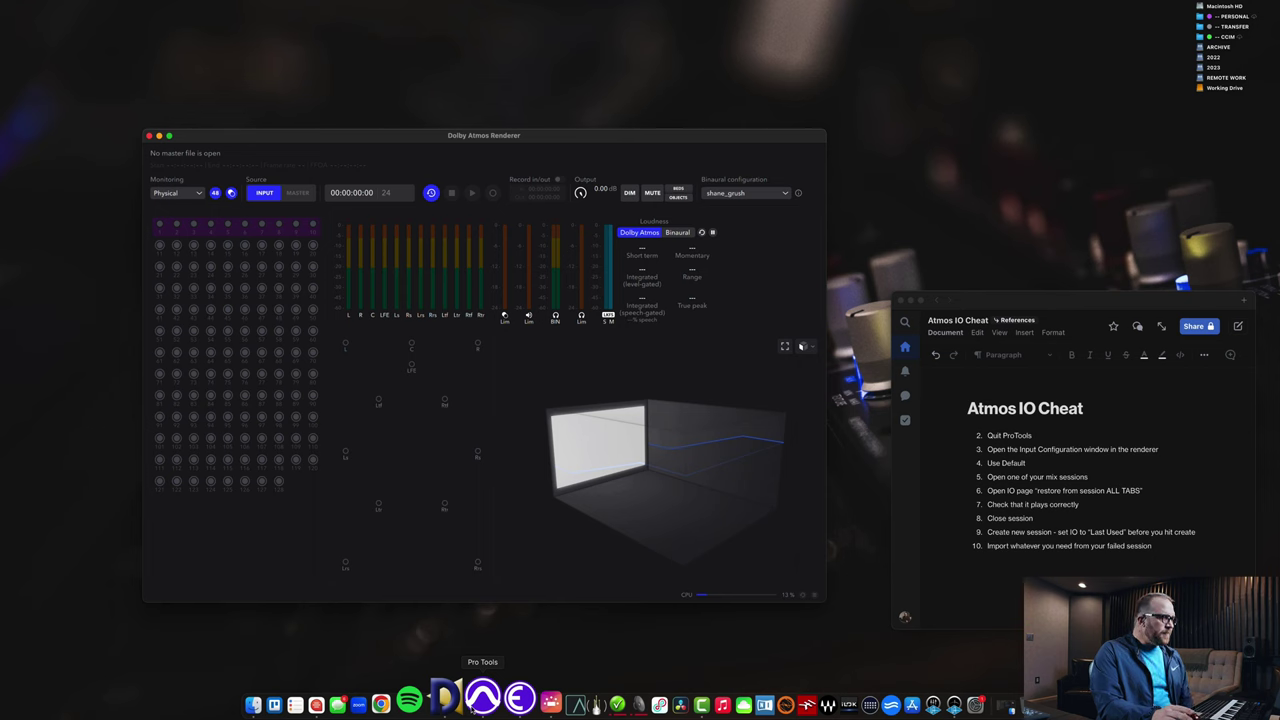
Step: Launch Pro Tools and open the ATMOS IO session from the Dashboard's Recent list
click(478, 700)
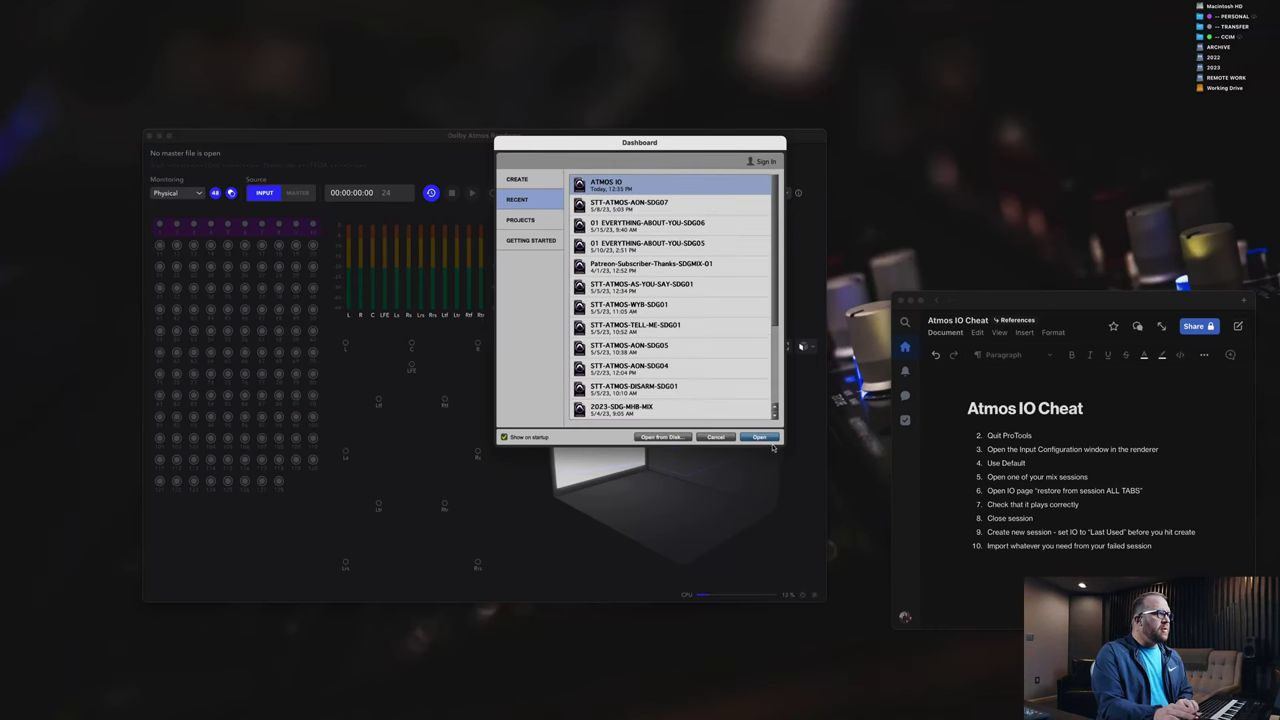
click(762, 437)
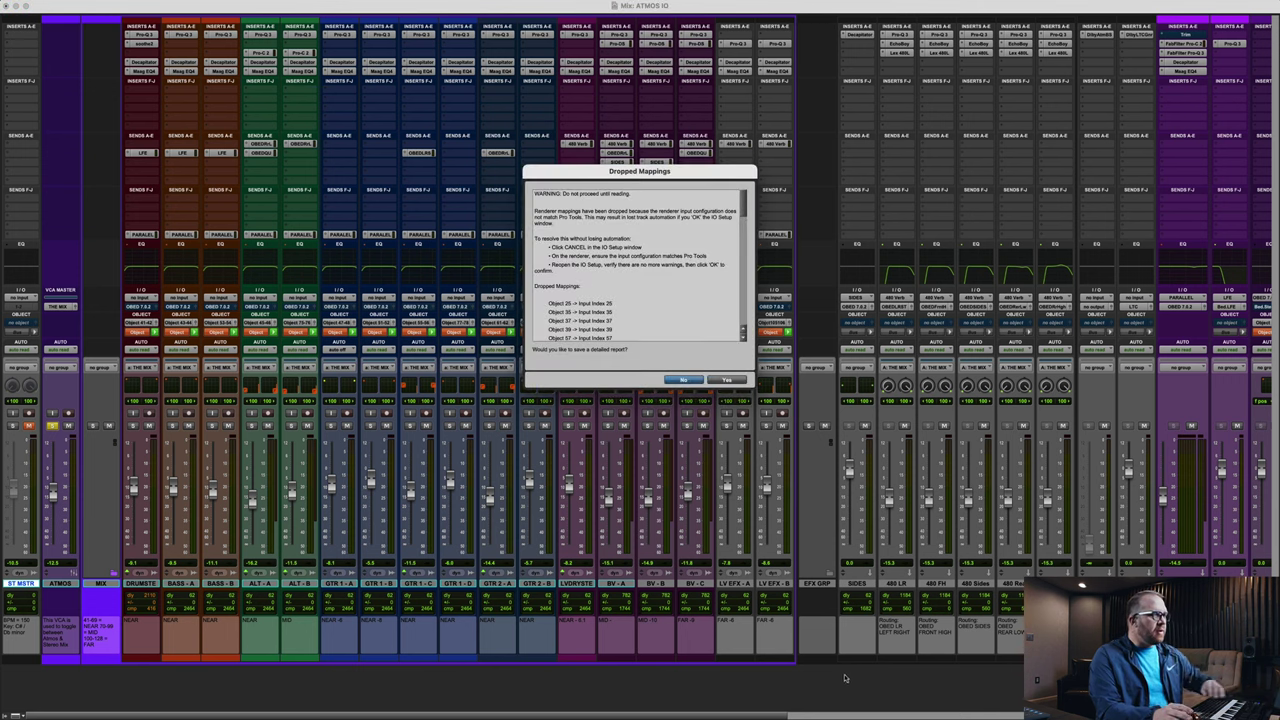
Step: Skip the dropped-mappings report, restore I/O from the session on all tabs, and confirm
click(682, 381)
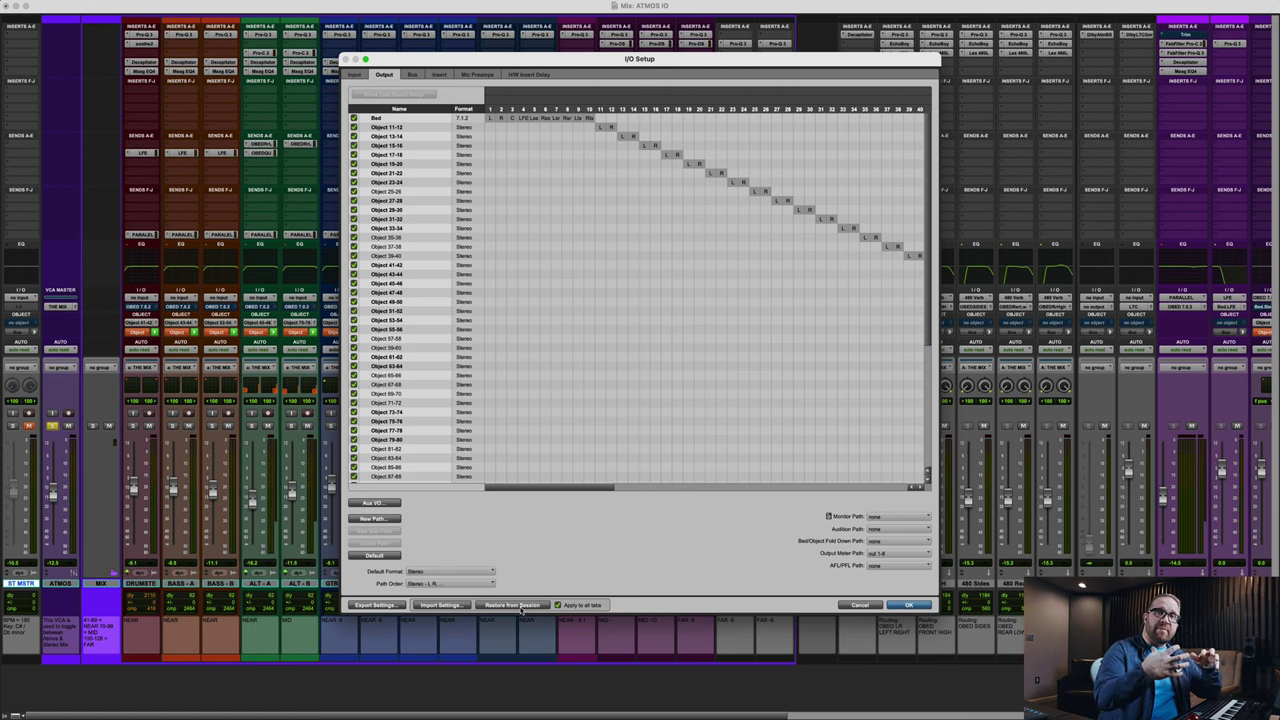
click(513, 605)
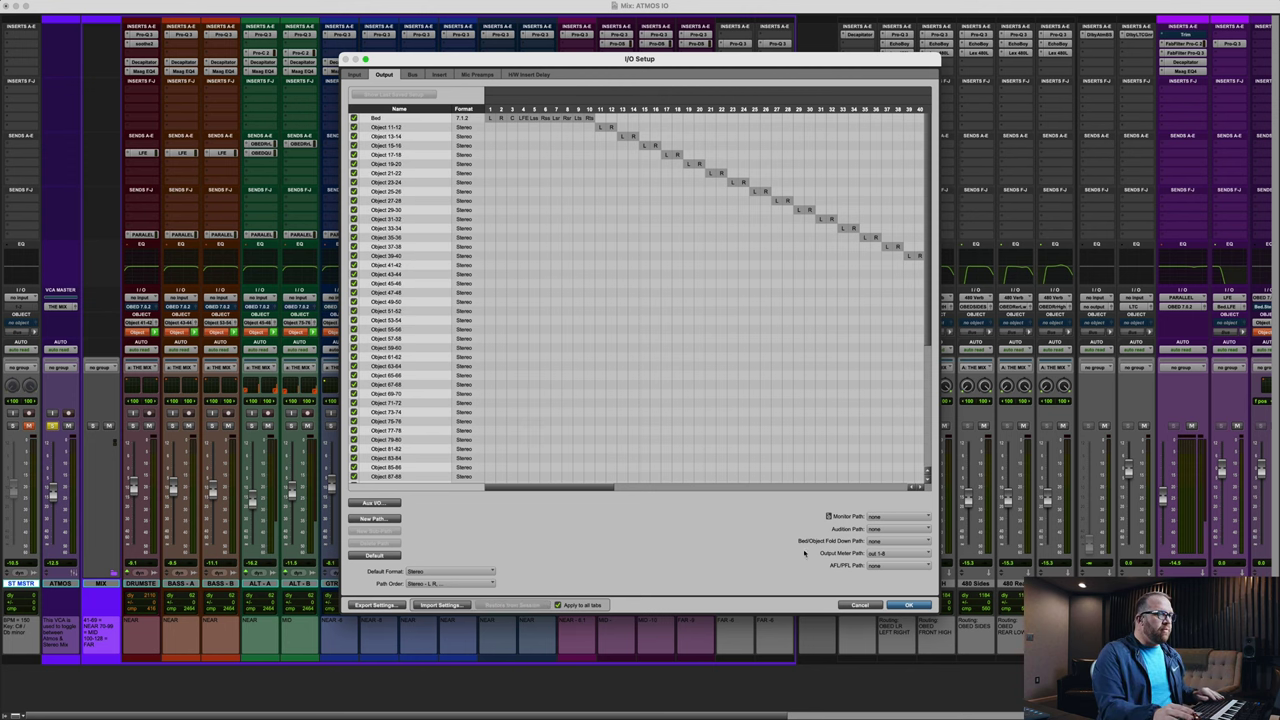
click(900, 605)
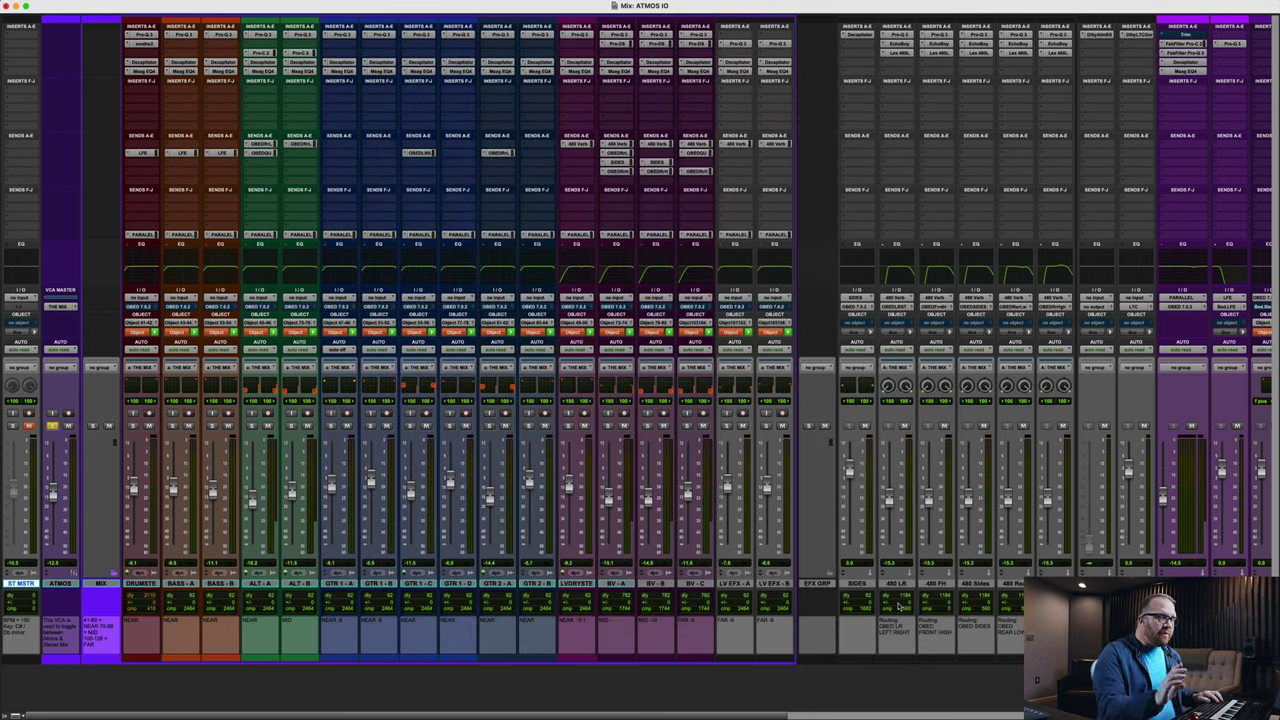
Step: Switch the ATMOS IO session to the Edit window and close it without saving
key(super+Tab)
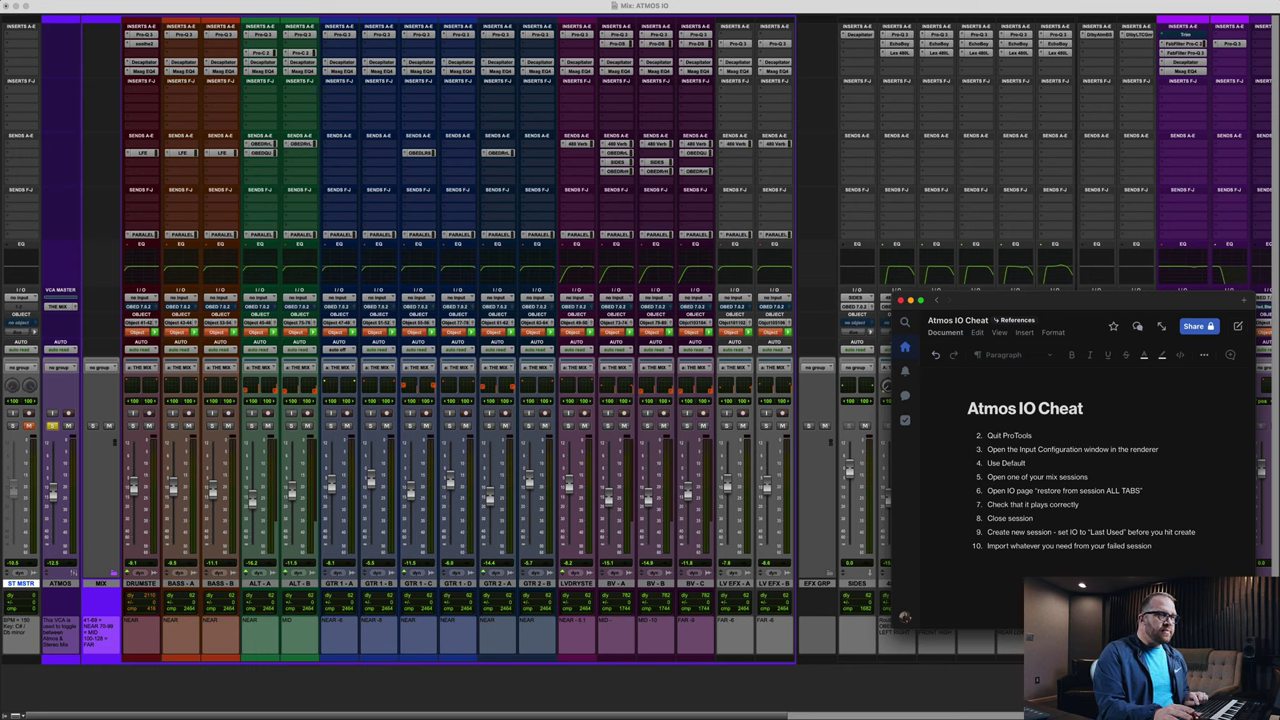
click(977, 688)
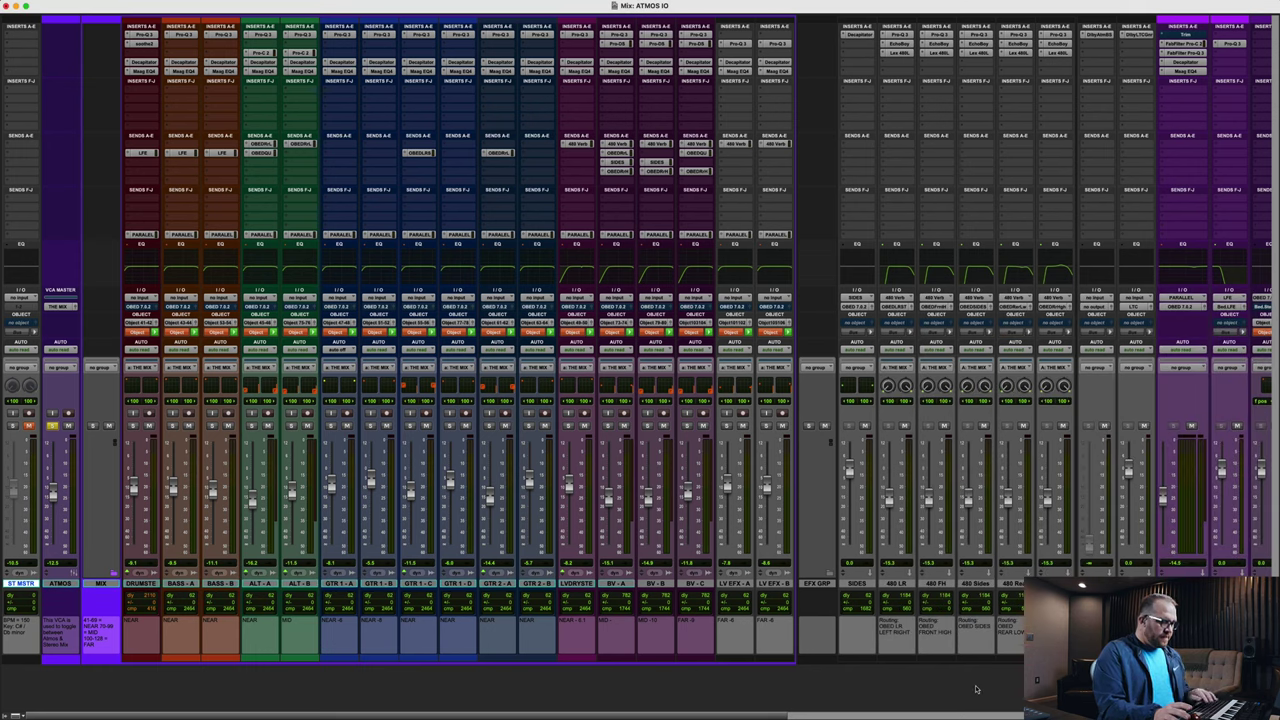
key(super+equal)
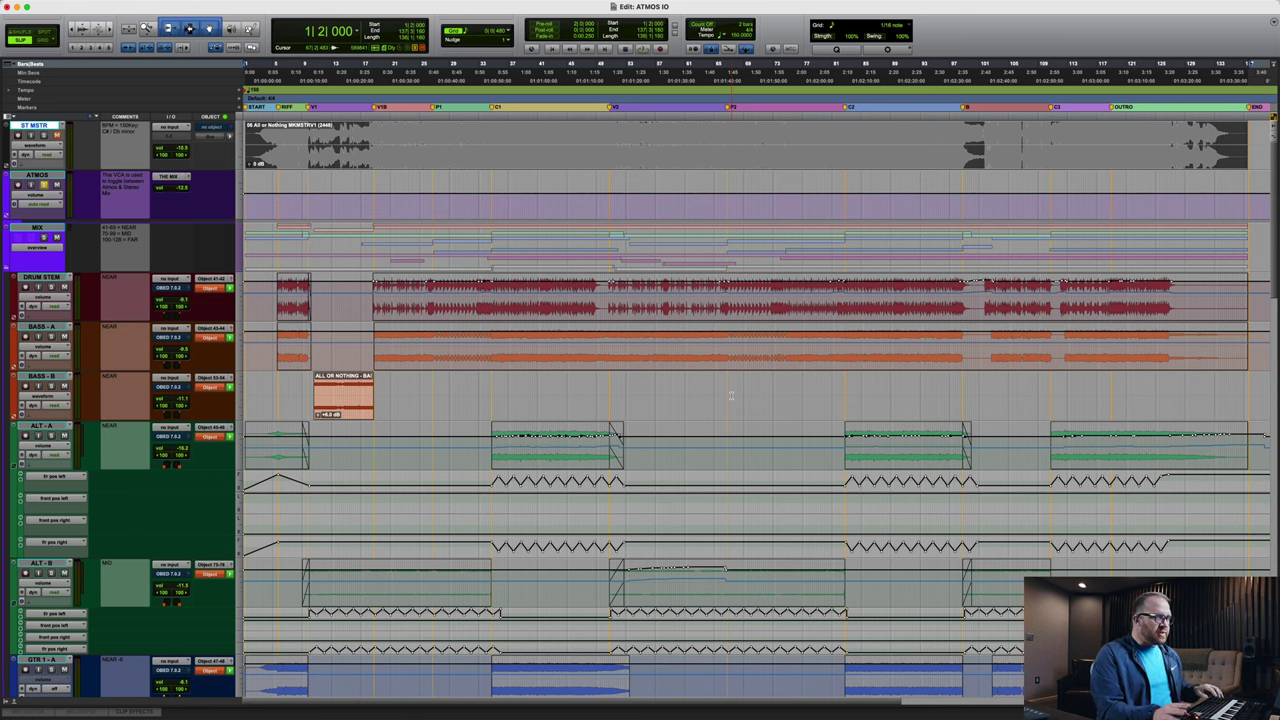
key(super+Tab)
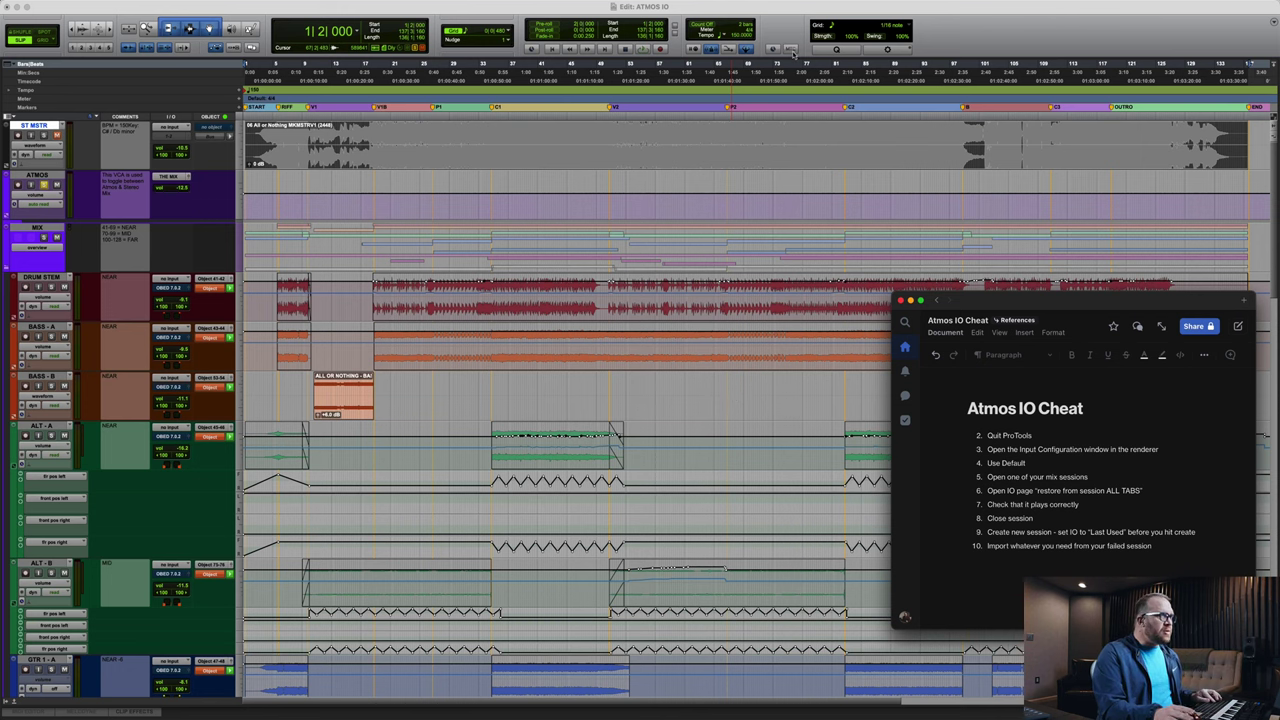
key(super+Tab)
key(shift+super+w)
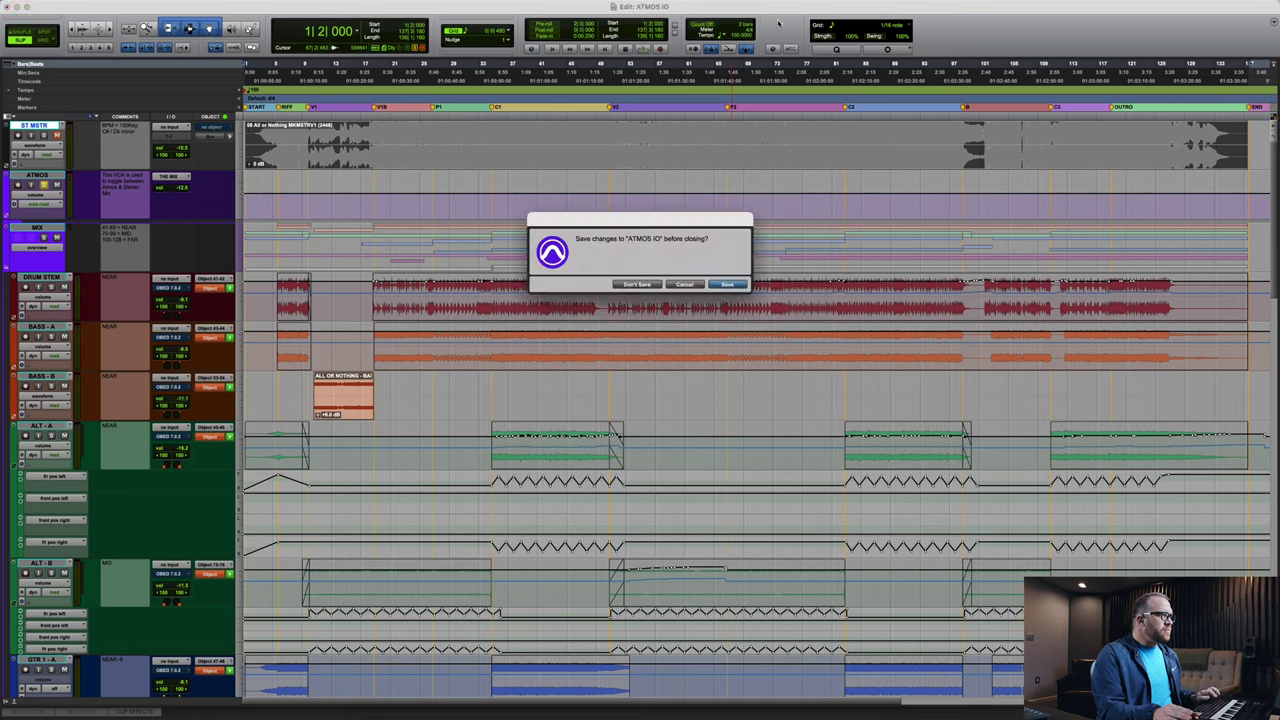
click(632, 285)
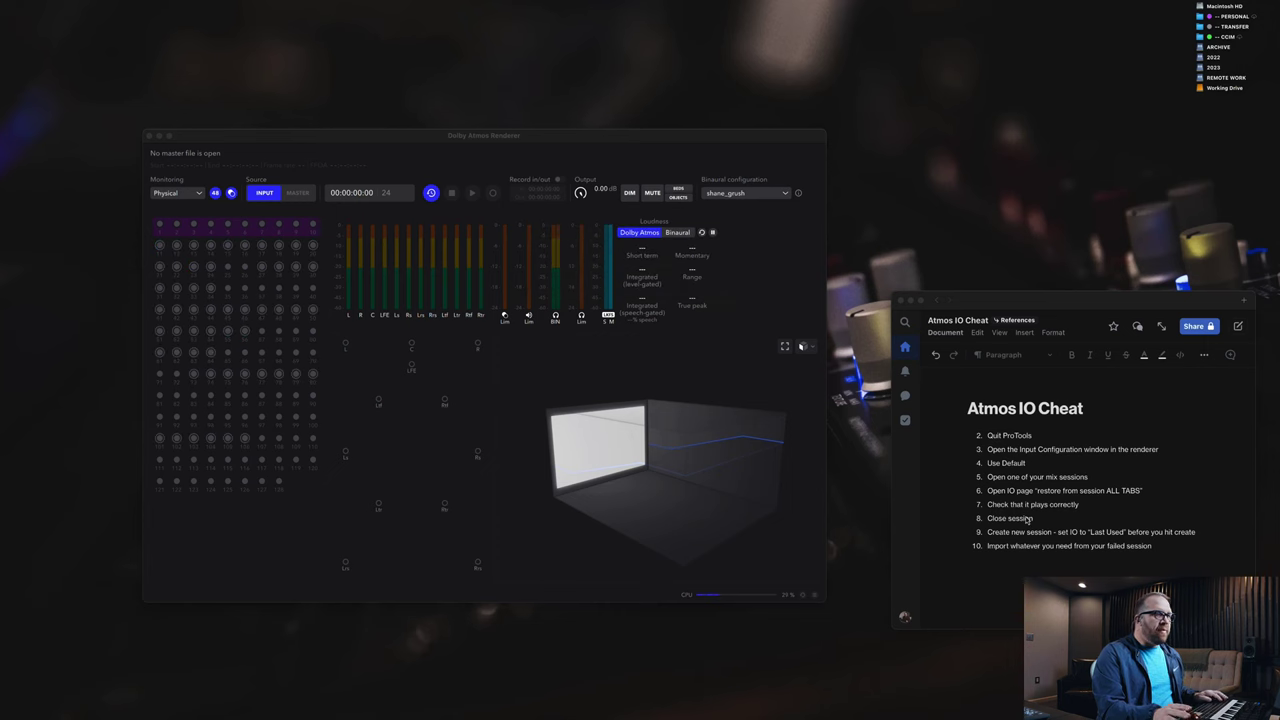
Step: Create a session from the 2023-ATMOS-SDG-MIX template with I/O Settings set to Last Used
click(1027, 520)
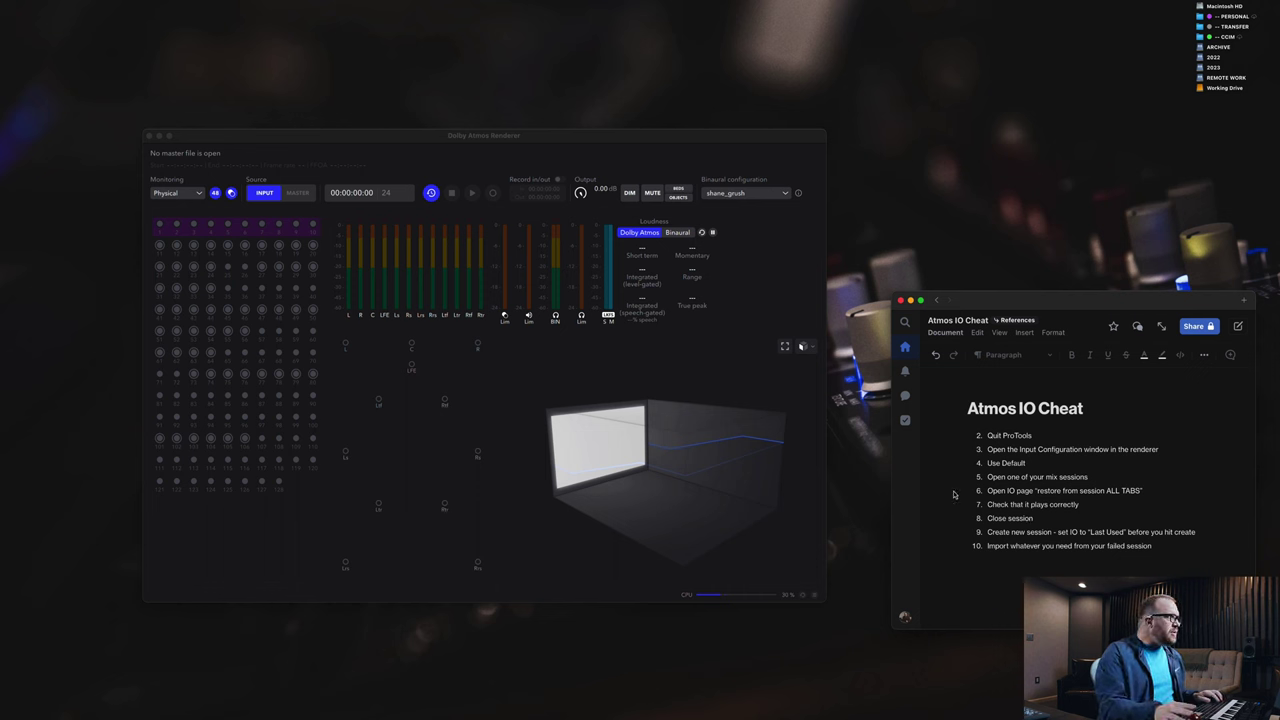
key(super+Tab)
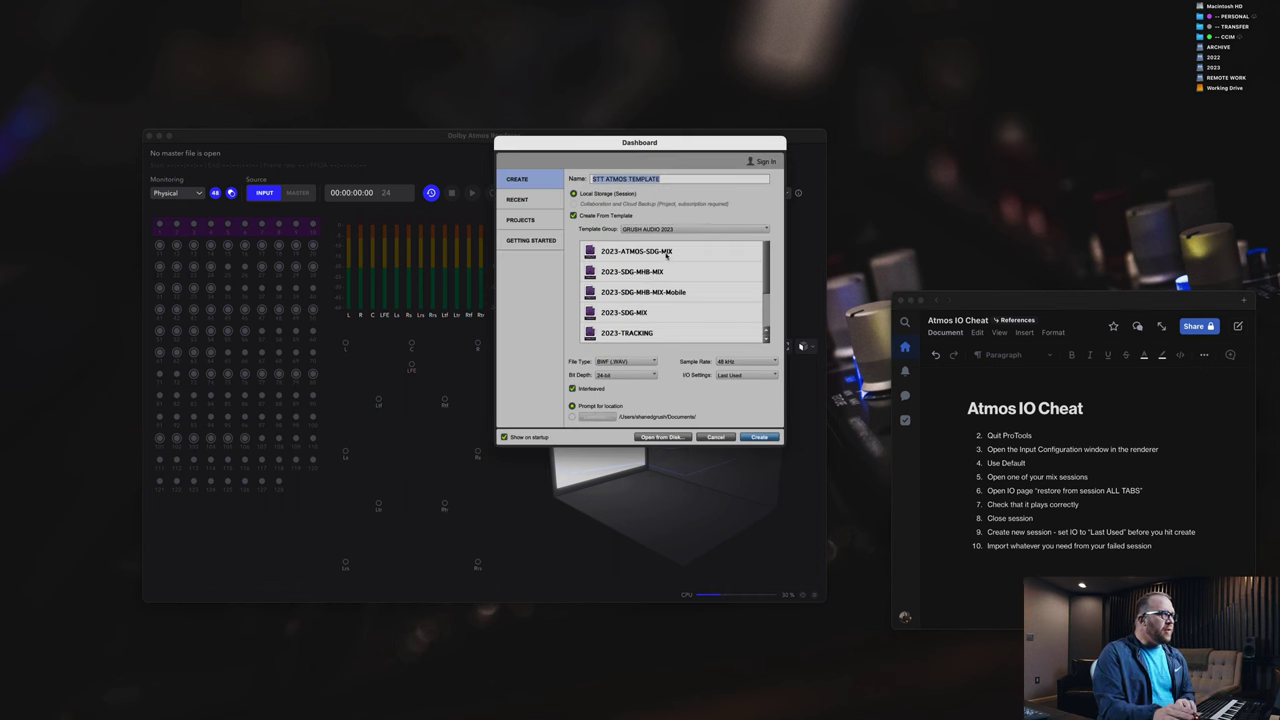
click(654, 258)
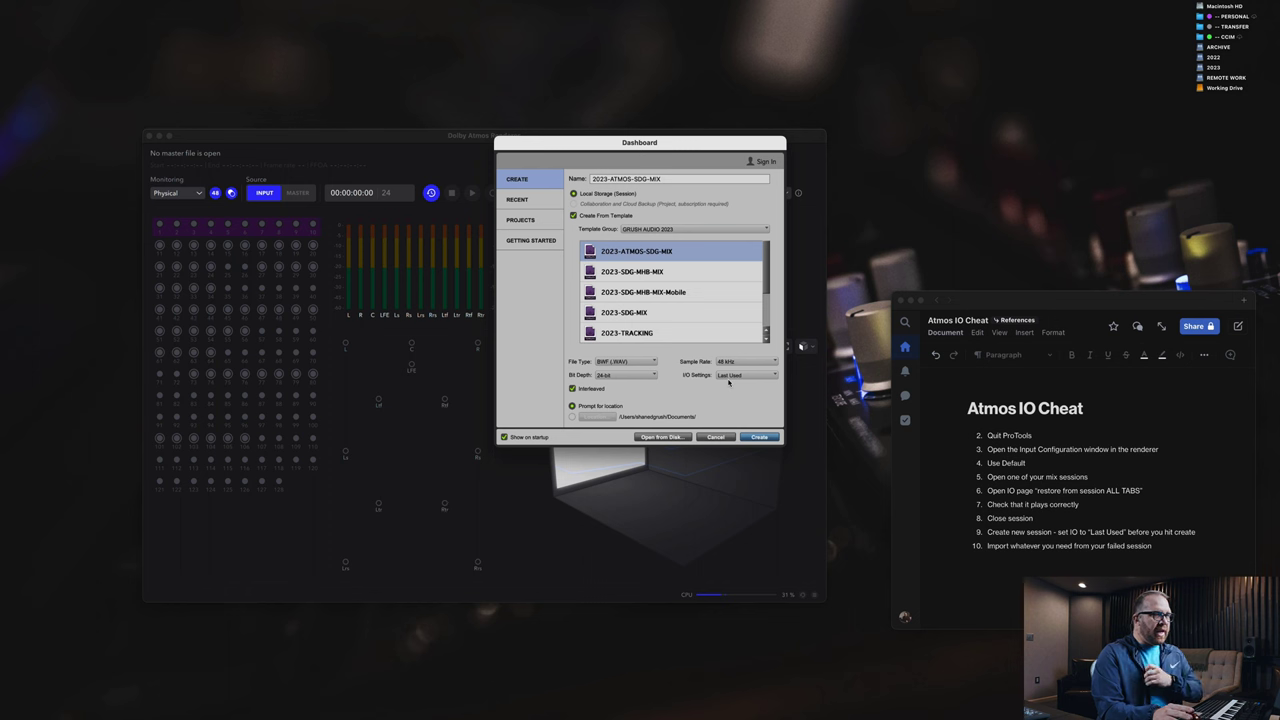
click(738, 376)
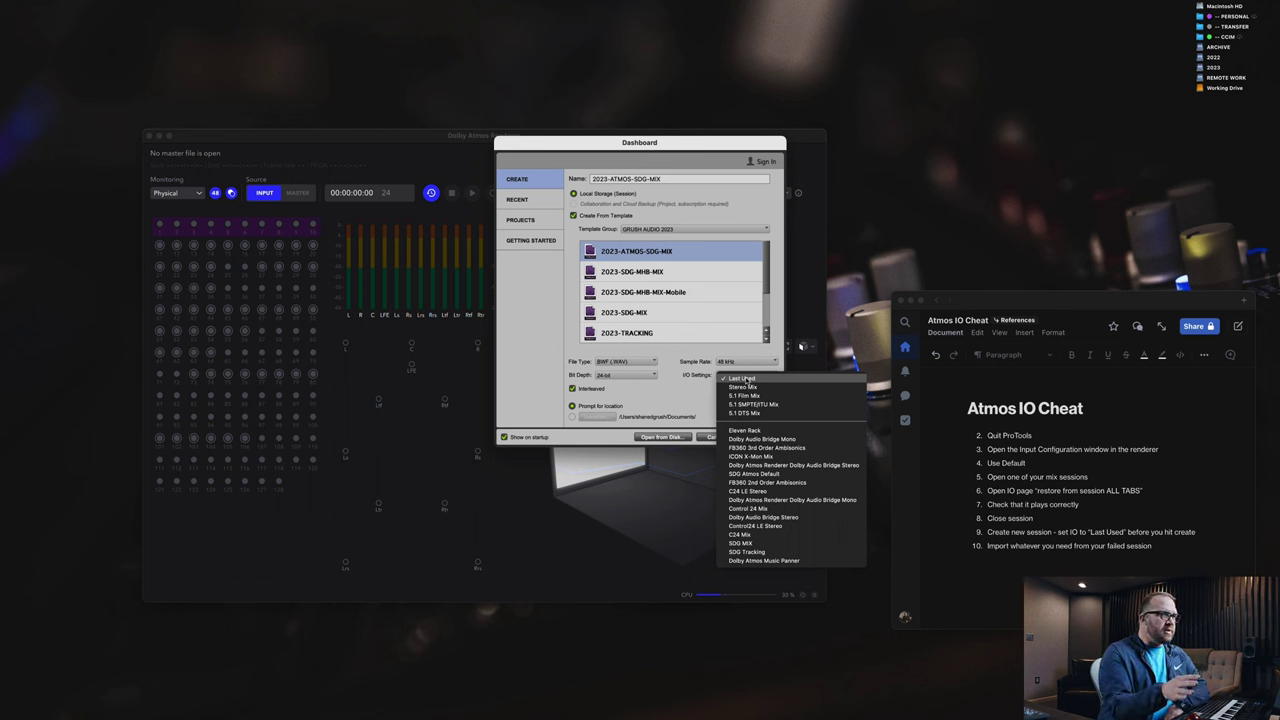
click(743, 379)
click(752, 437)
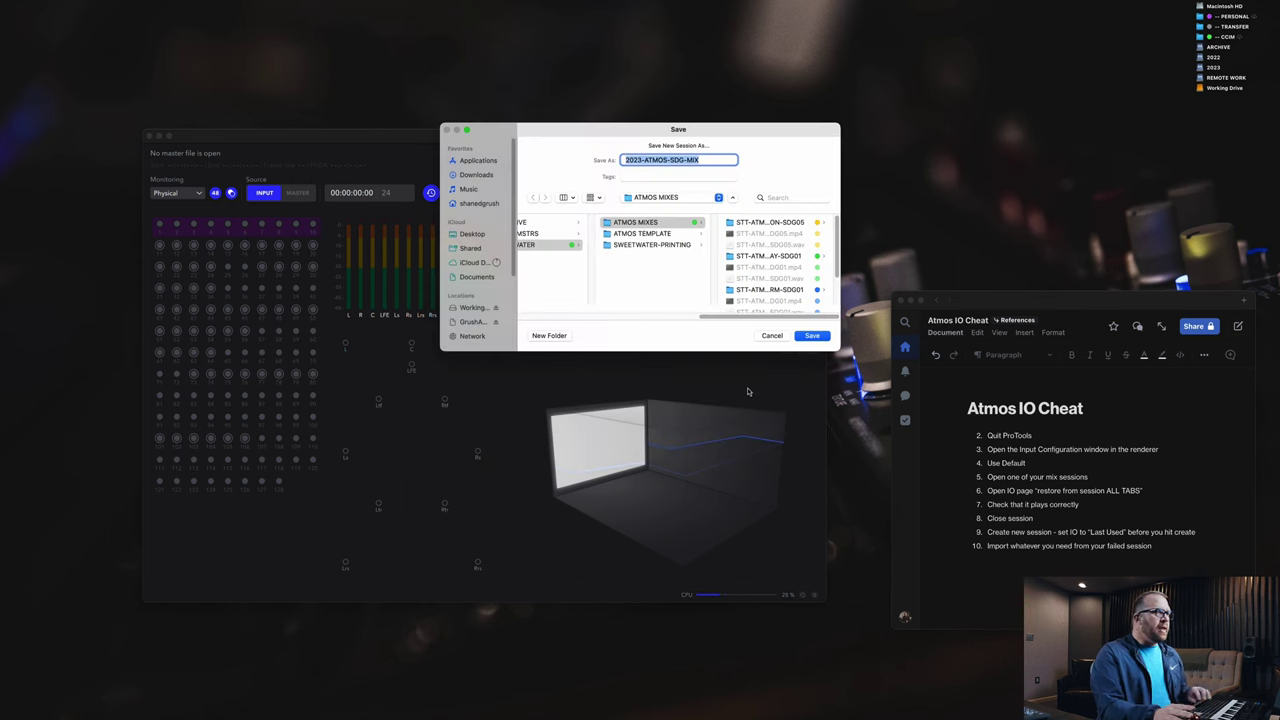
Step: Save the new session as 'TEST IO'
text(TEST IO)
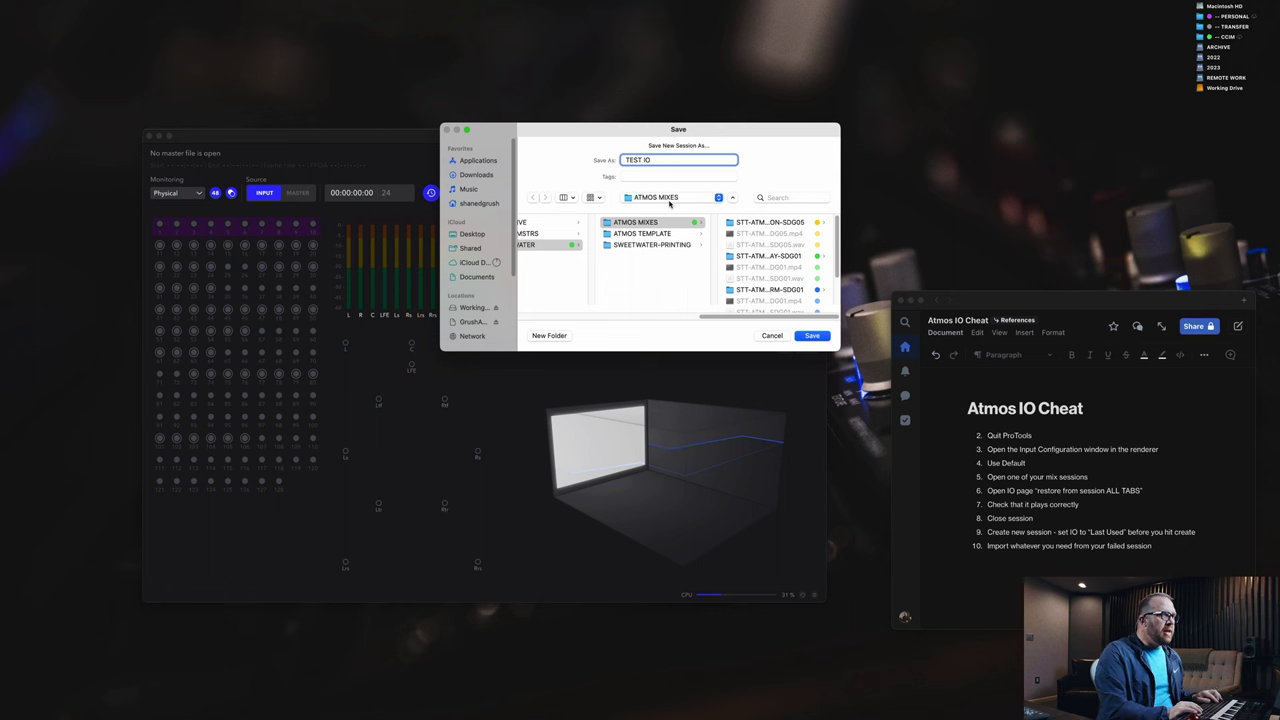
key(Return)
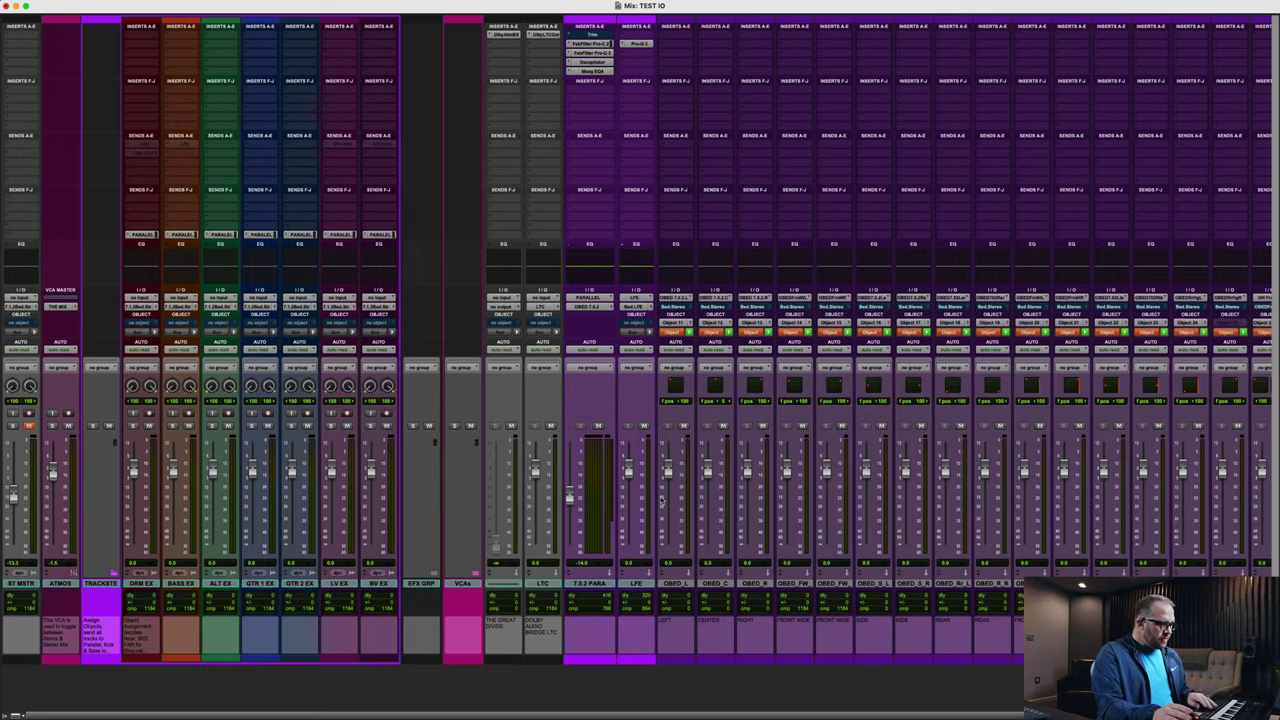
Step: Load the SDG Default 7.1.2 configuration preset in Dolby Atmos Binaural Settings, then close it
key(super+equal)
key(super+equal)
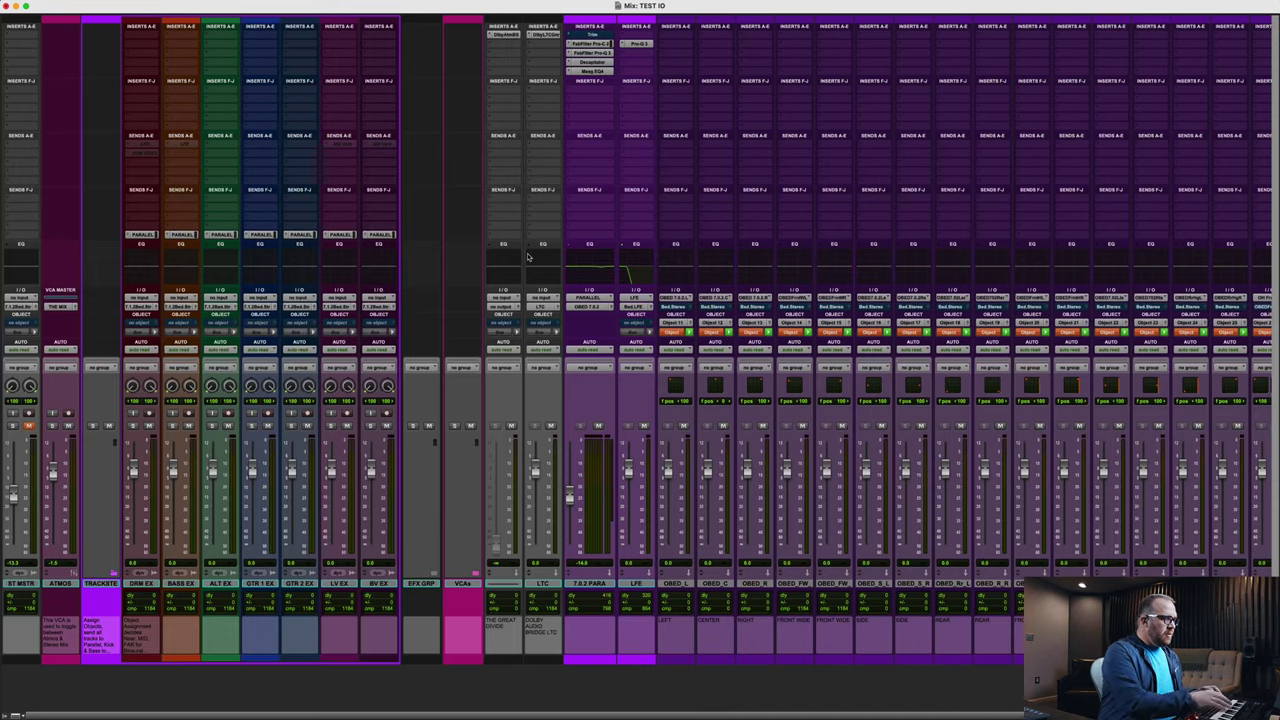
key(super+shift+i)
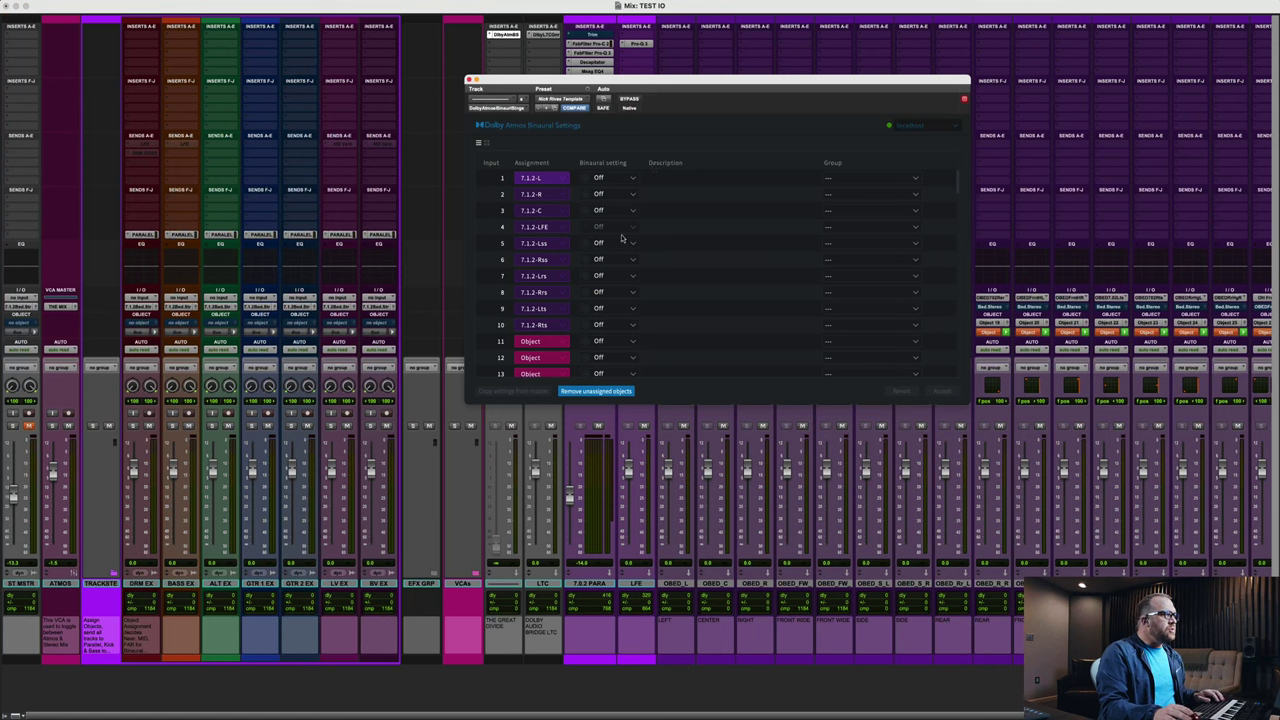
click(585, 100)
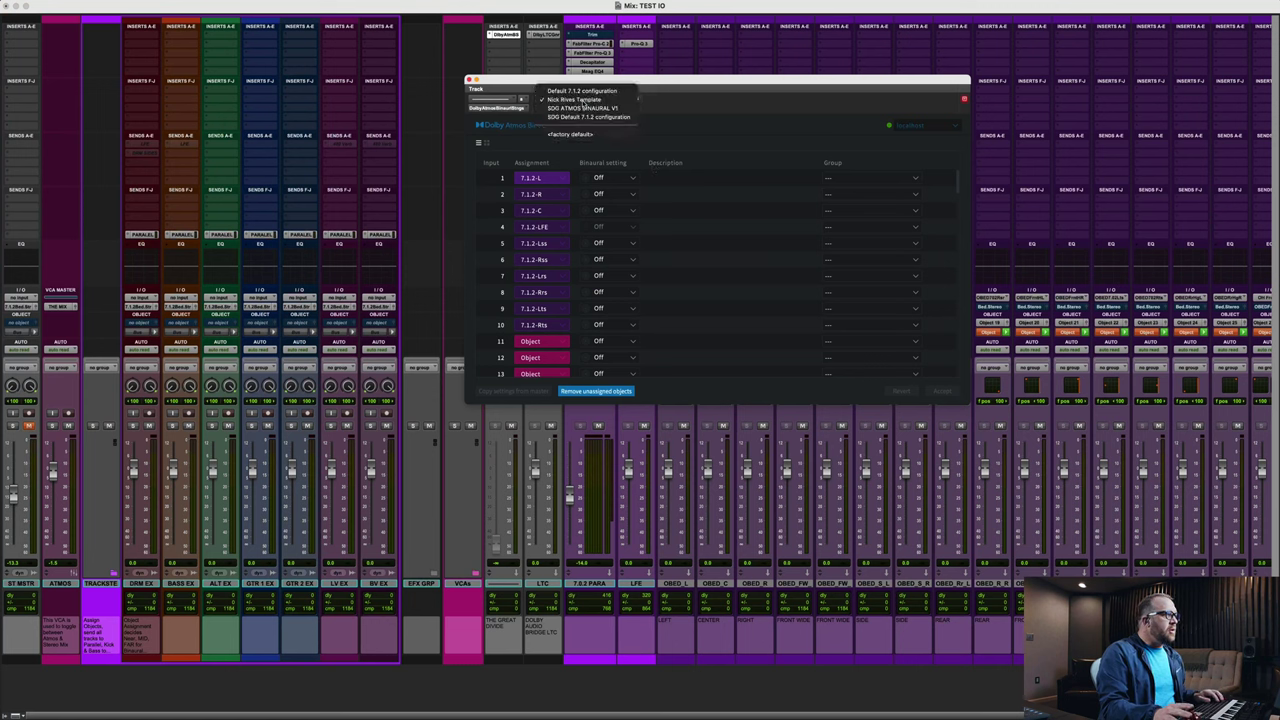
click(589, 117)
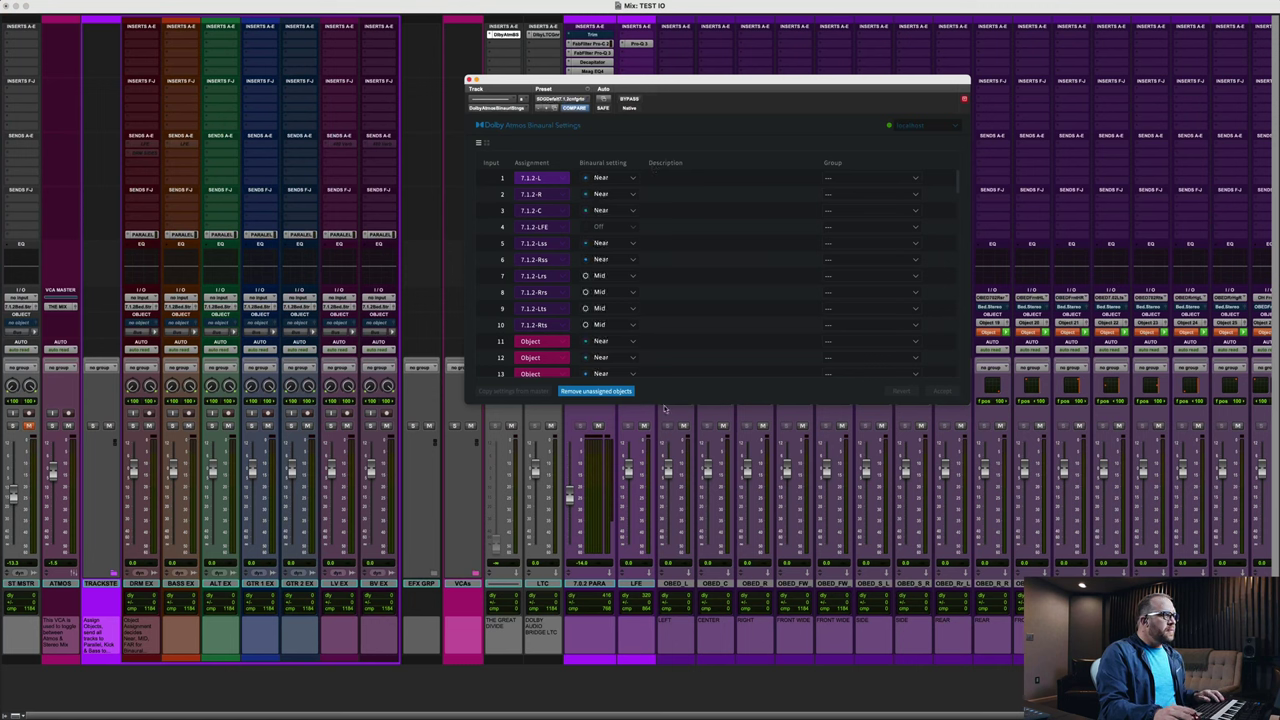
click(469, 79)
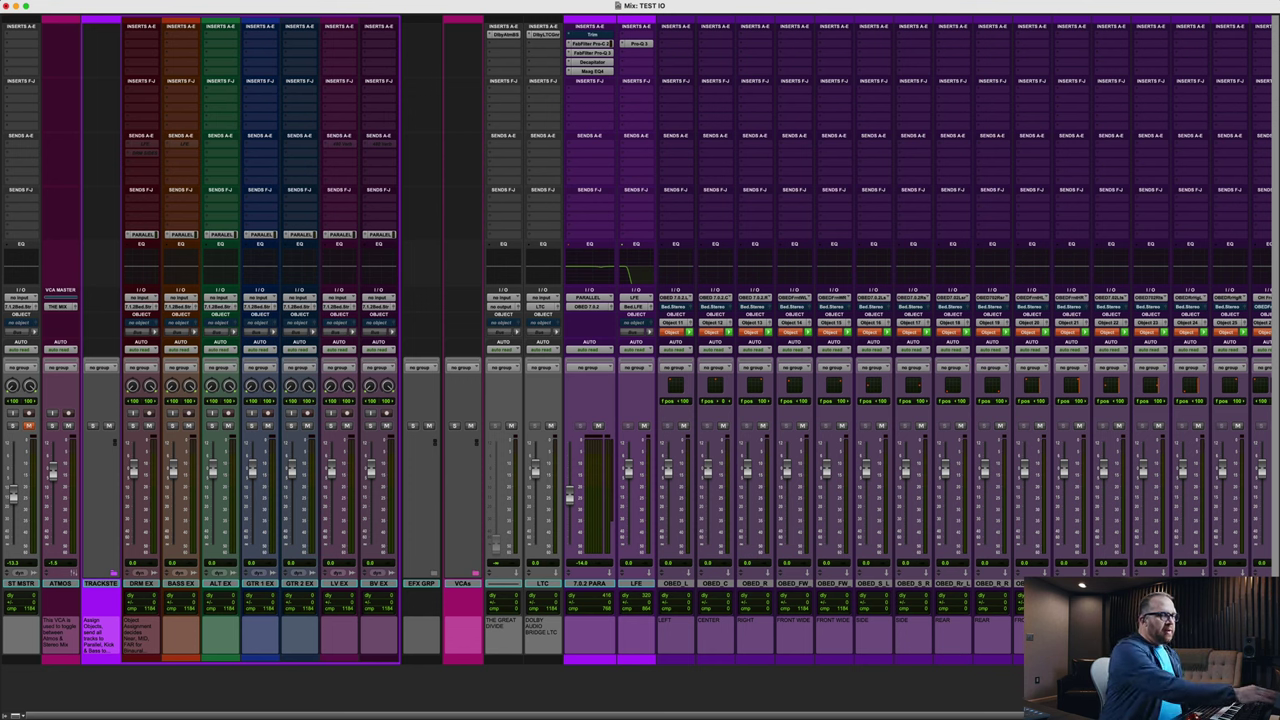
Step: Review the I/O Setup outputs and scroll the Bus list to check object buses through 127-128
key(ctrl+i)
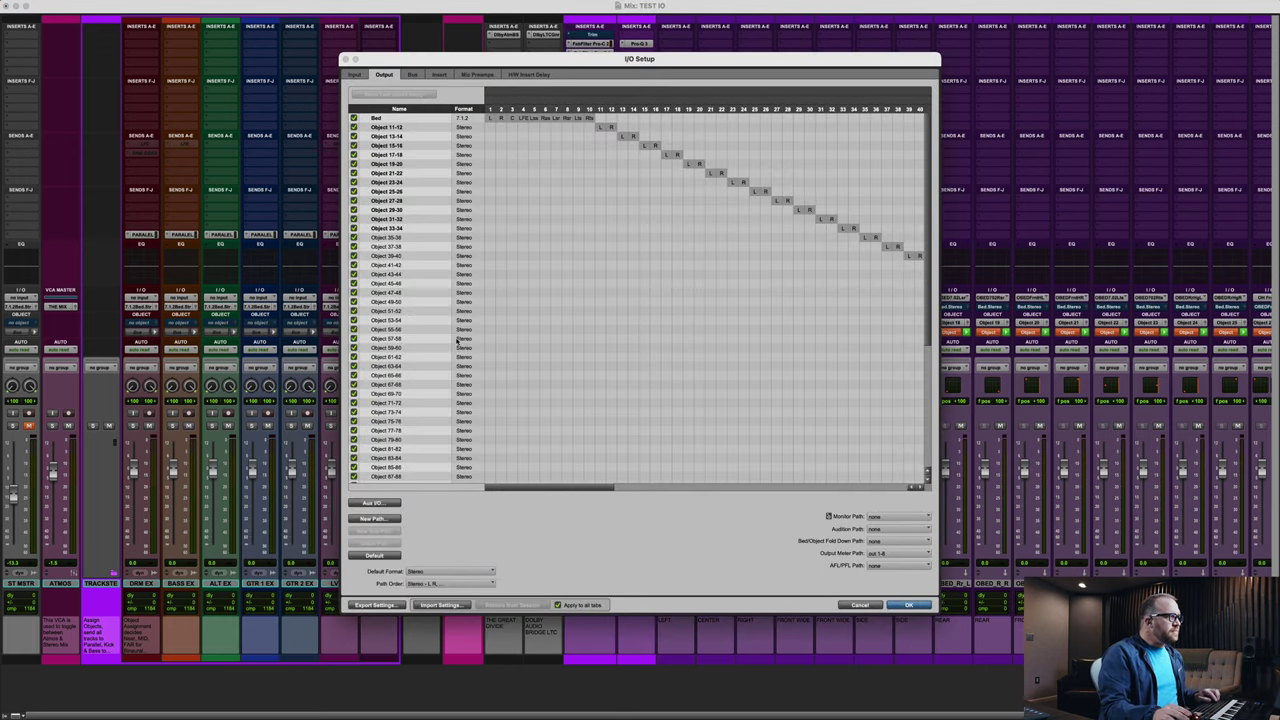
scroll(456, 381, down, 7)
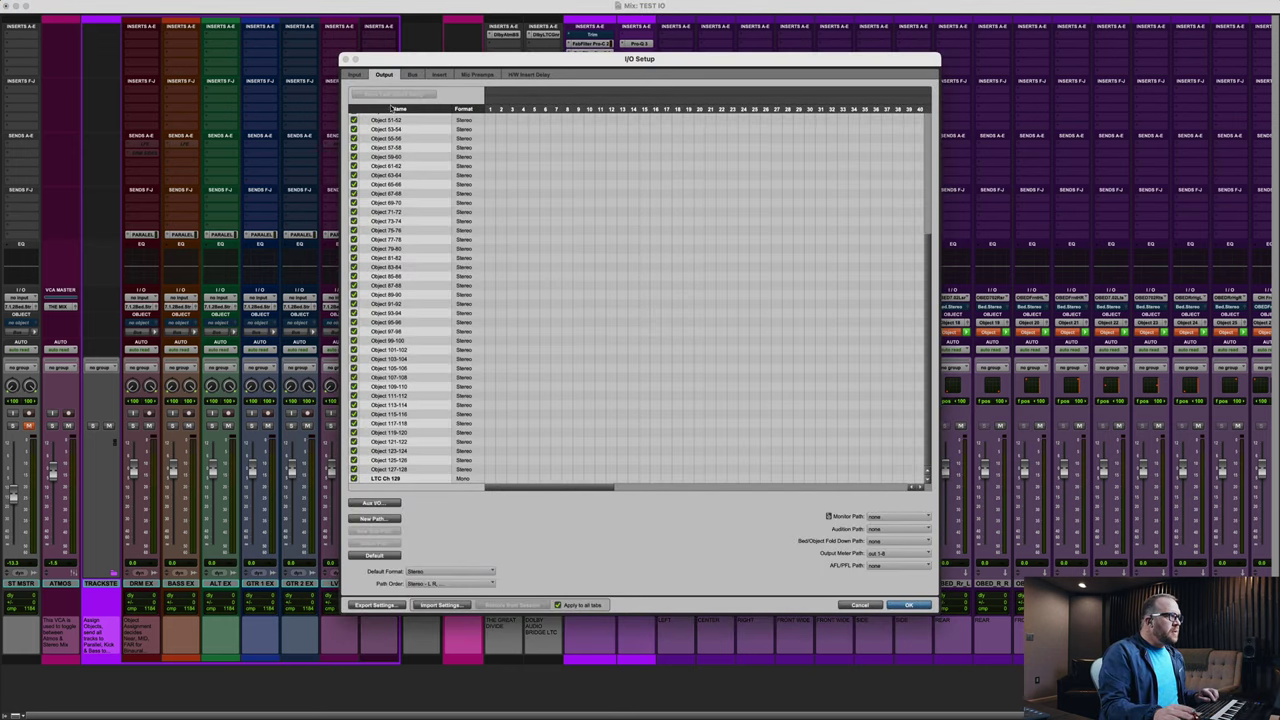
click(412, 76)
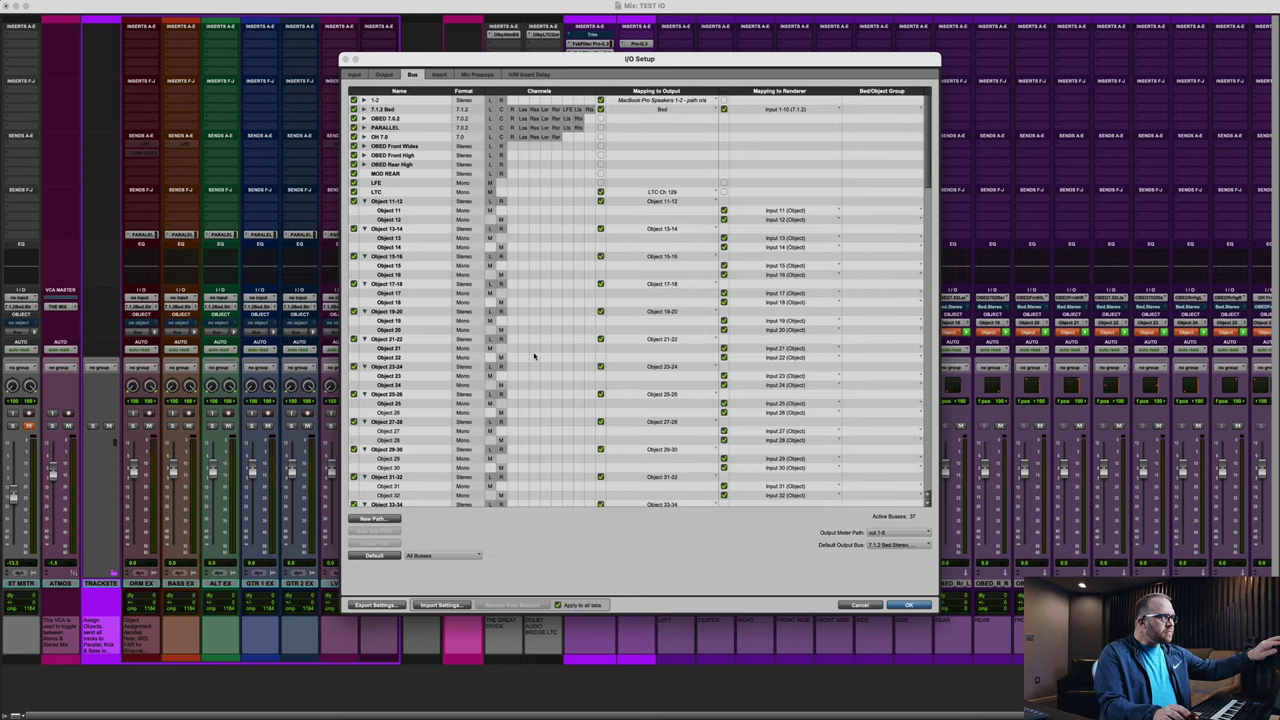
scroll(534, 356, down, 6)
scroll(534, 356, down, 10)
scroll(534, 356, down, 15)
scroll(534, 356, down, 2)
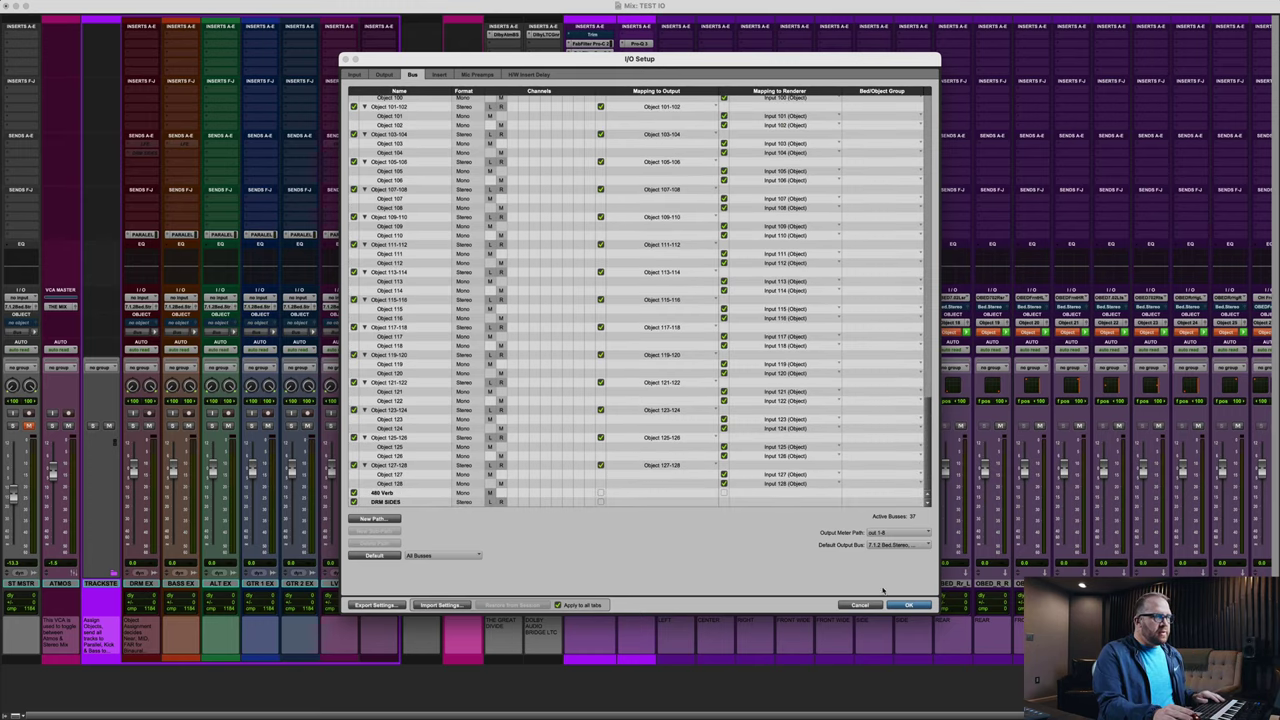